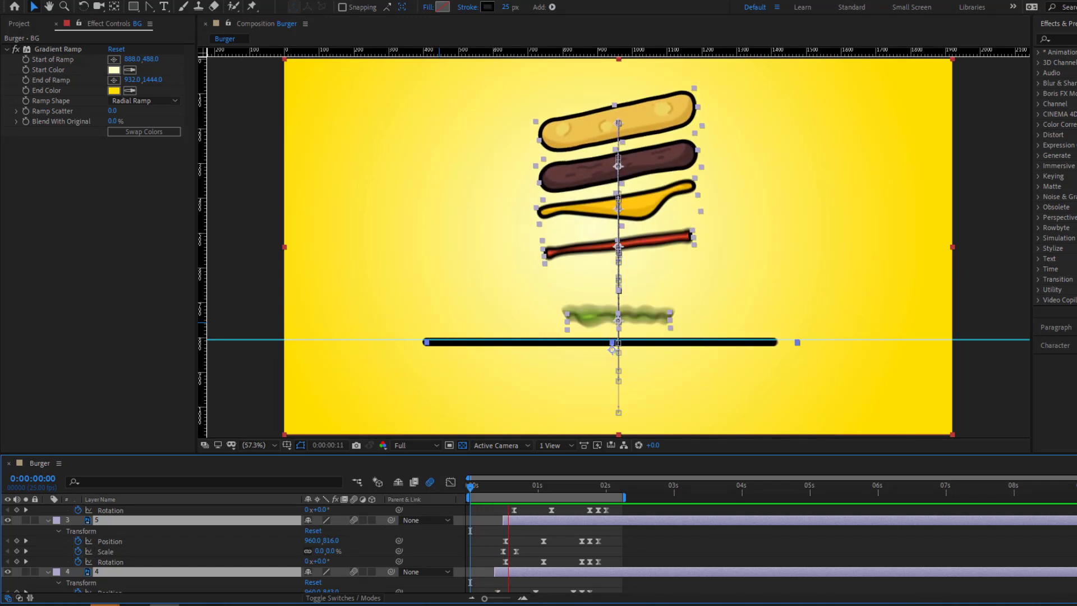
# - Preview the finished jumping-burger animation and return to the full workspace
pyautogui.press('`')
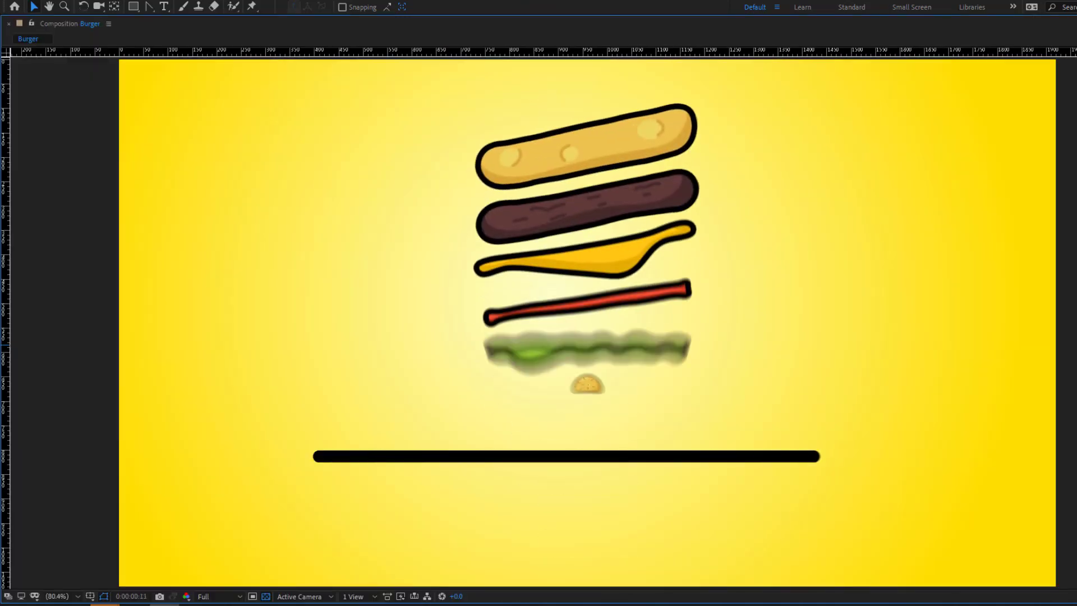
pyautogui.press('`')
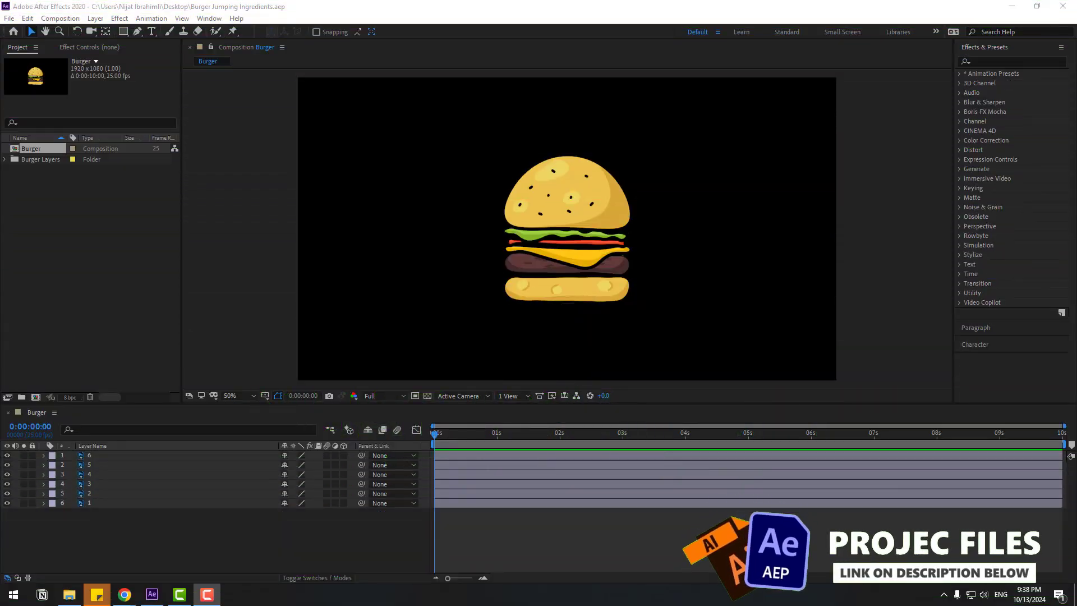
# - Show the transparency grid, solo bottom bun layer 1, and reveal its Position and rulers
pyautogui.click(428, 395)
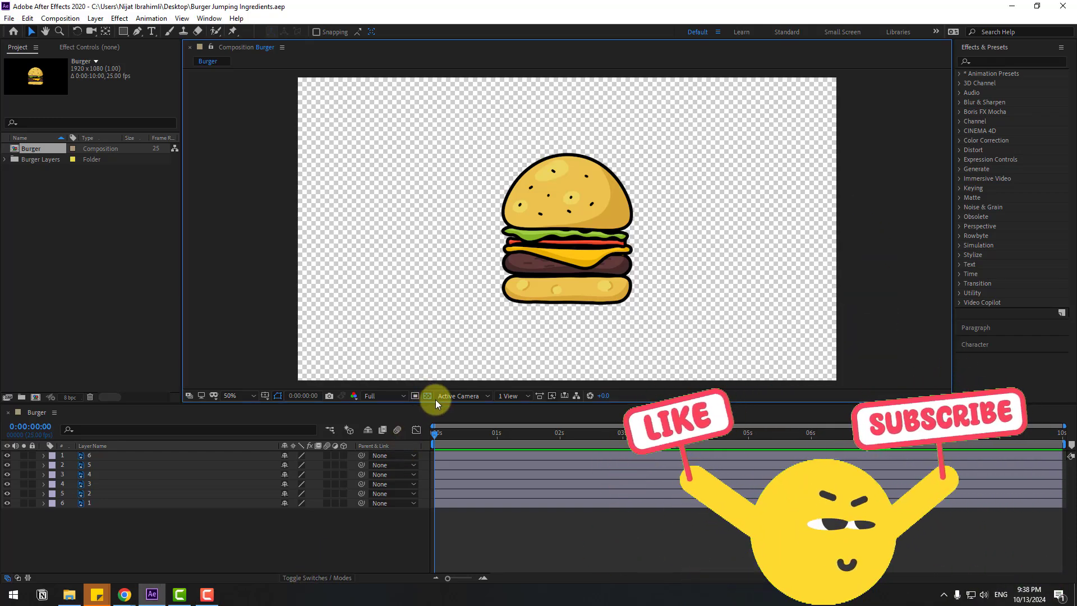
pyautogui.click(89, 503)
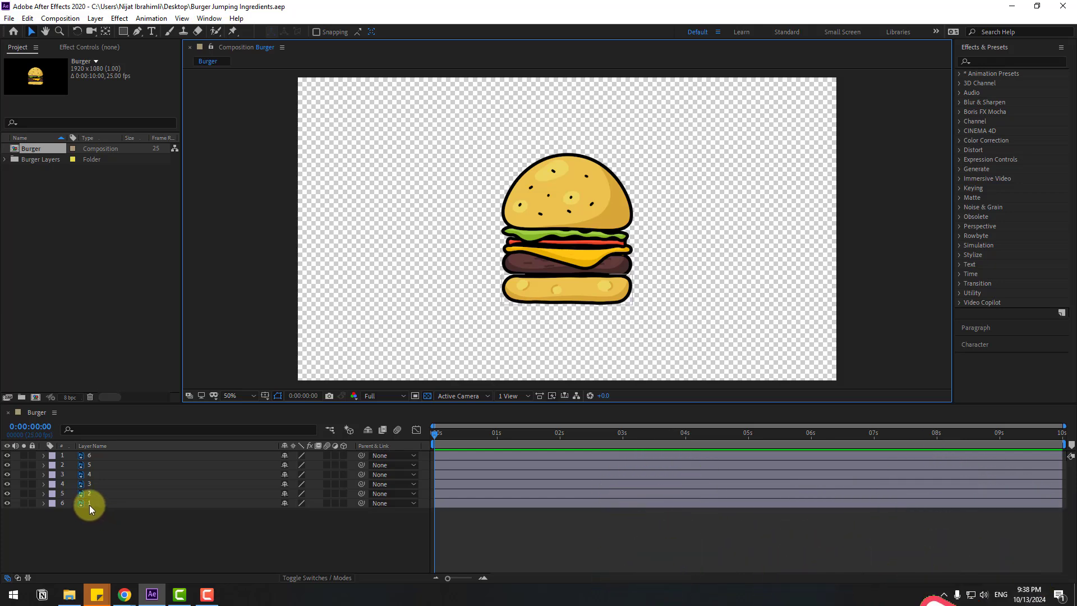
pyautogui.click(90, 504)
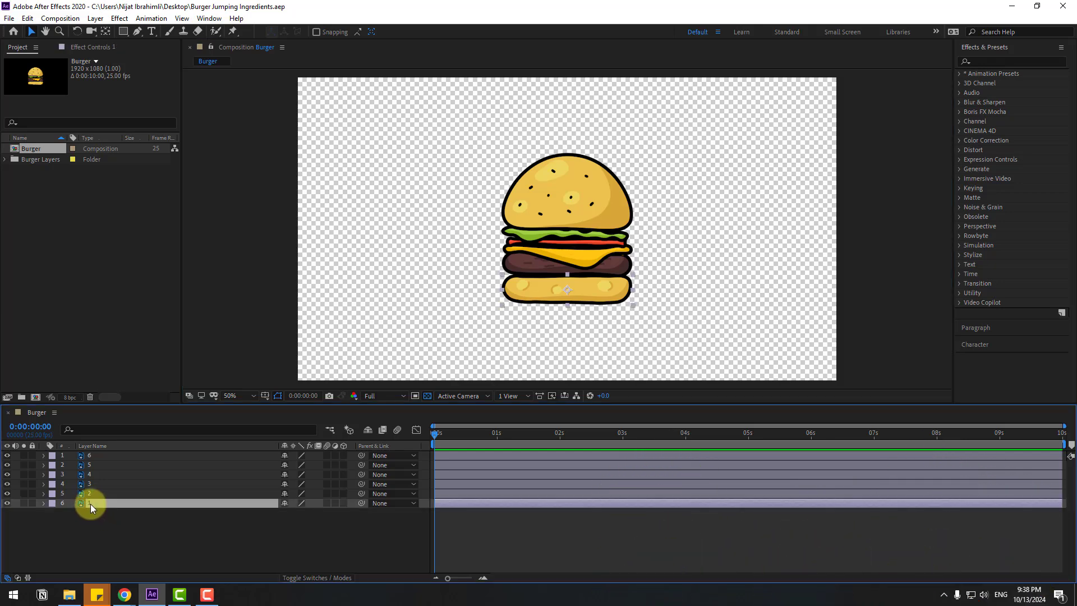
pyautogui.click(24, 503)
pyautogui.press('p')
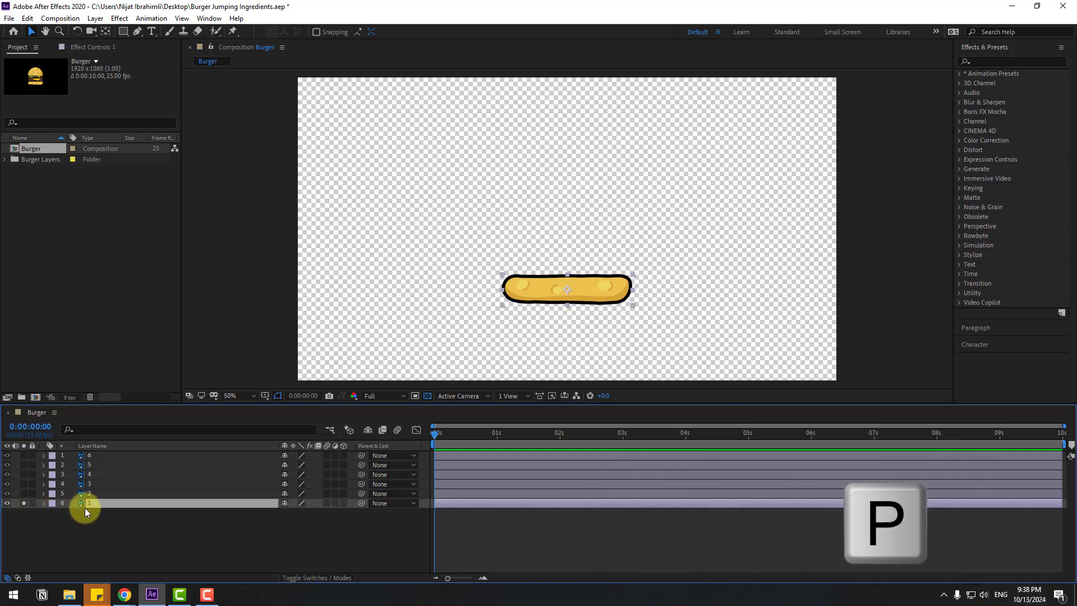
pyautogui.hotkey('ctrl', 'r')
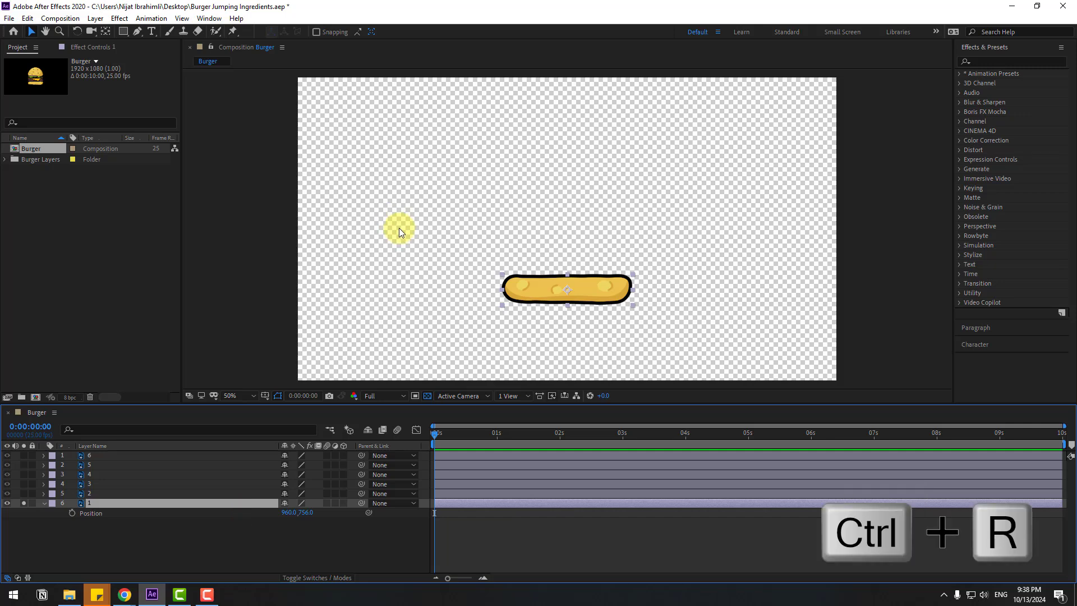
# - Drag a horizontal guide from the top ruler to the bun's bottom edge
pyautogui.moveTo(623, 77); pyautogui.dragTo(619, 303)
pyautogui.scroll(2, 583, 314)
pyautogui.scroll(1, 594, 182)
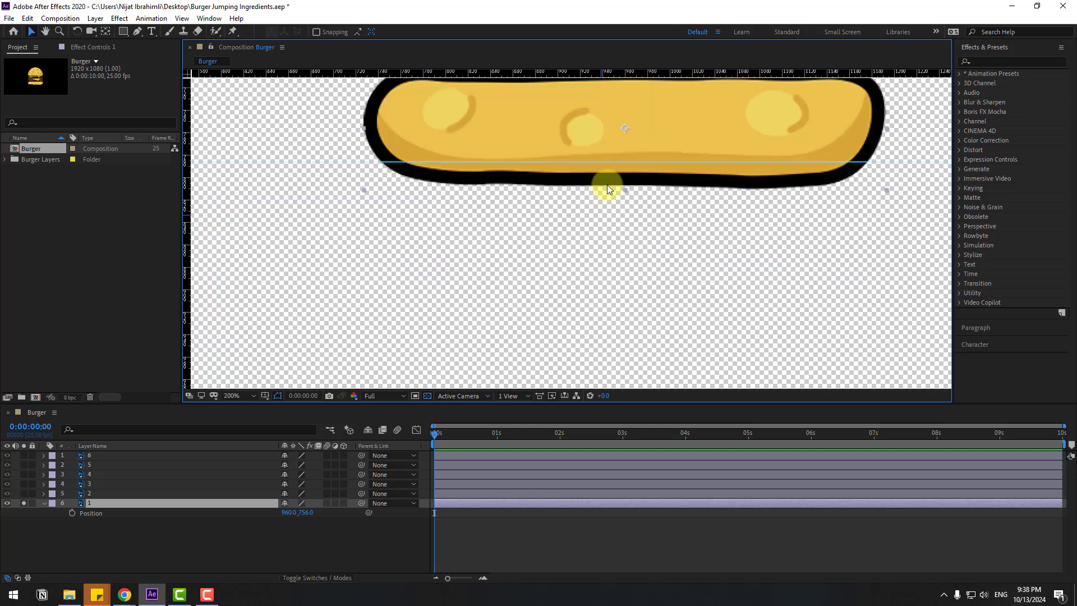
pyautogui.moveTo(619, 163); pyautogui.dragTo(620, 185)
# - Lower the bun to Position 960, 1015 and set its first Position keyframe at 0:00
pyautogui.scroll(-1, 620, 185)
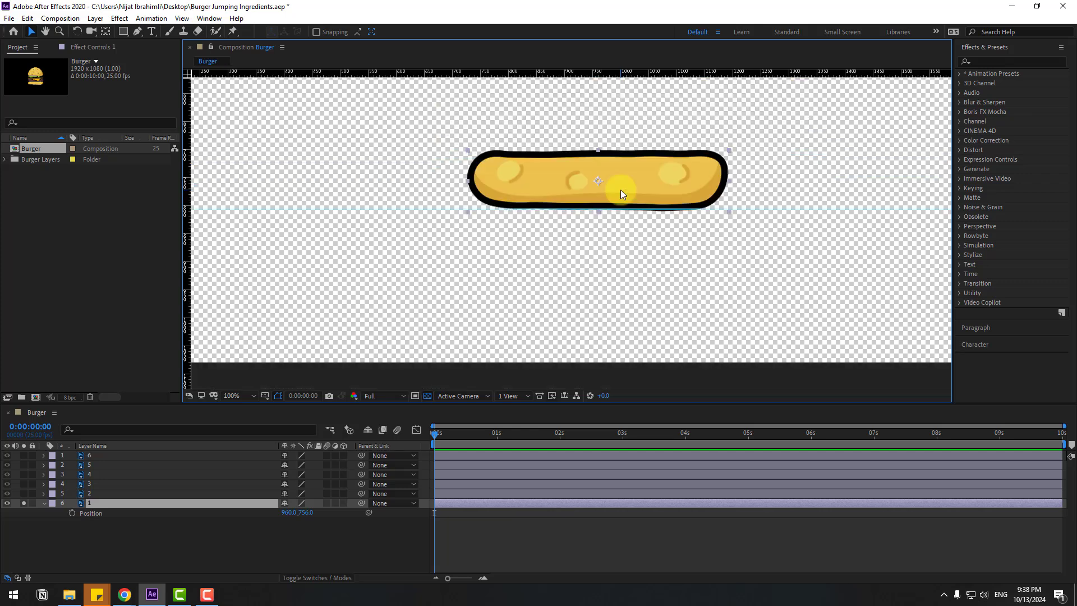
pyautogui.scroll(-2, 622, 190)
pyautogui.scroll(1, 623, 194)
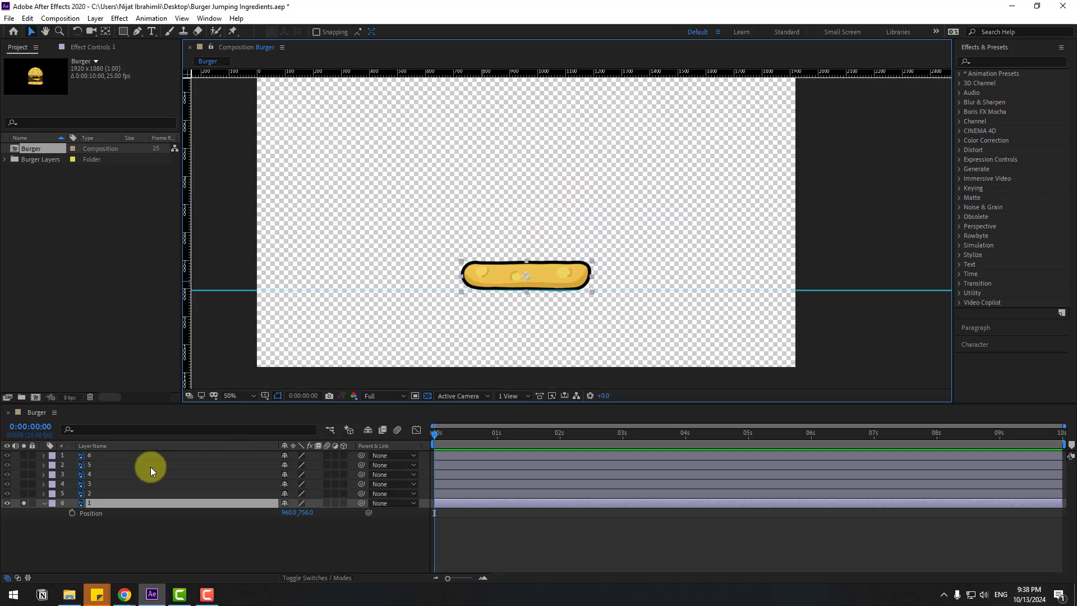
pyautogui.moveTo(307, 512); pyautogui.dragTo(471, 493)
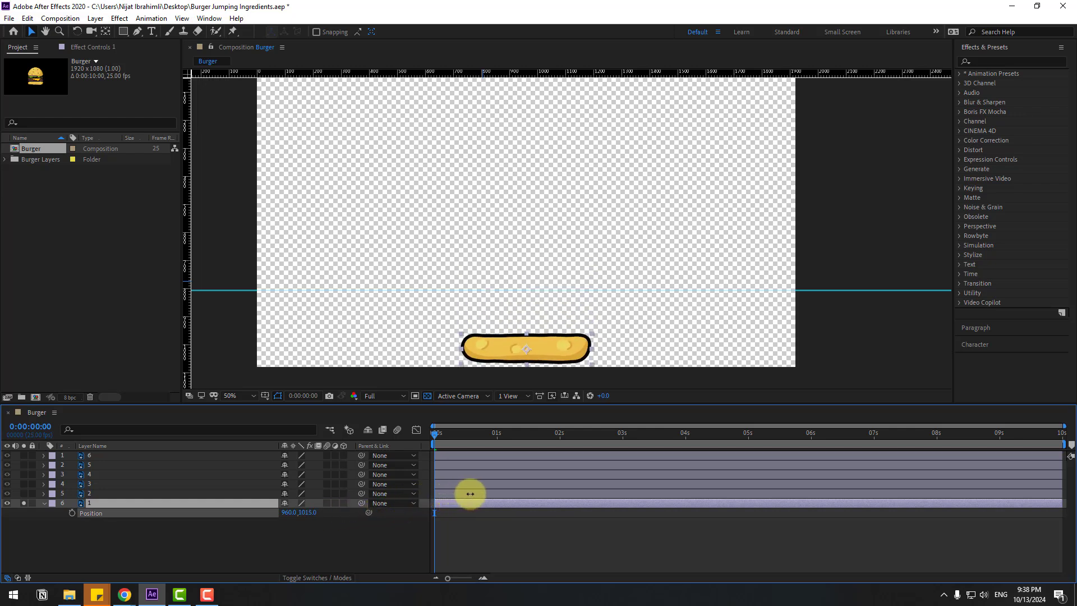
pyautogui.click(73, 513)
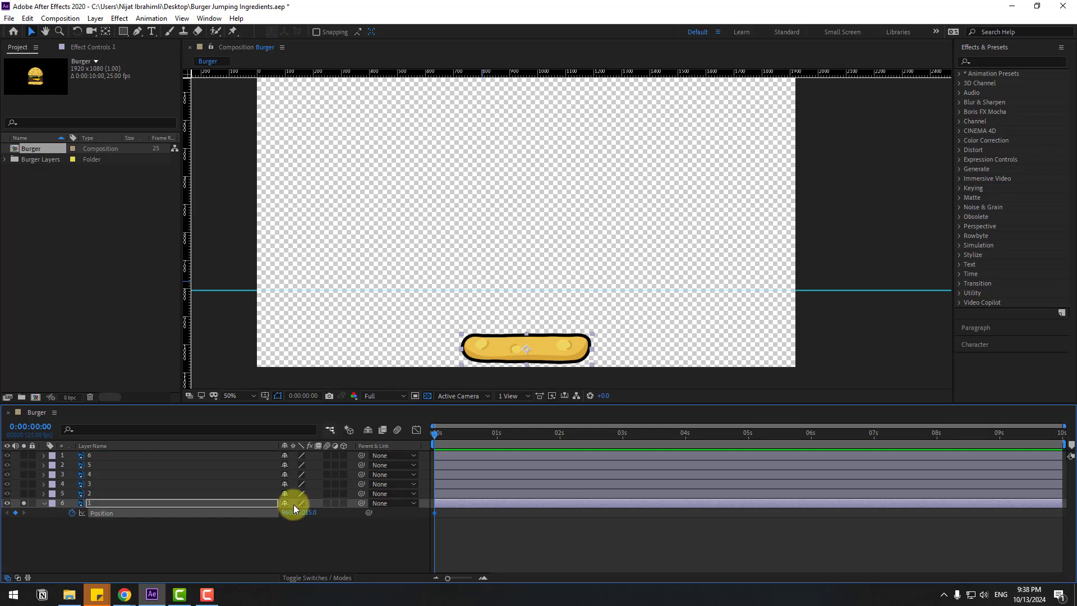
# - At frame 14, raise the bun to Position 960, 185 for a second keyframe
pyautogui.click(301, 395)
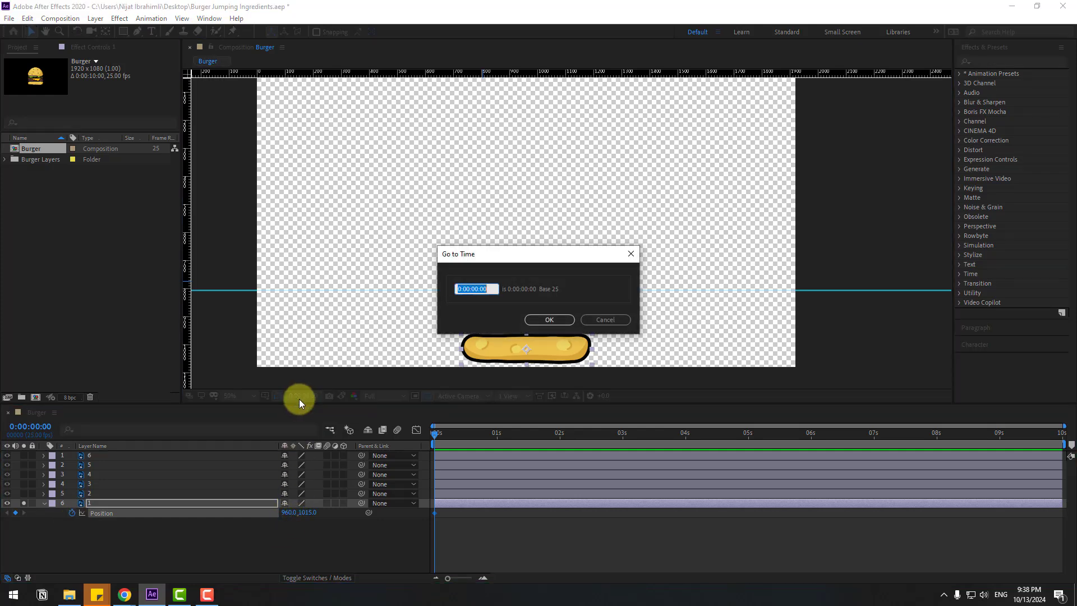
pyautogui.write('+14')
pyautogui.click(557, 321)
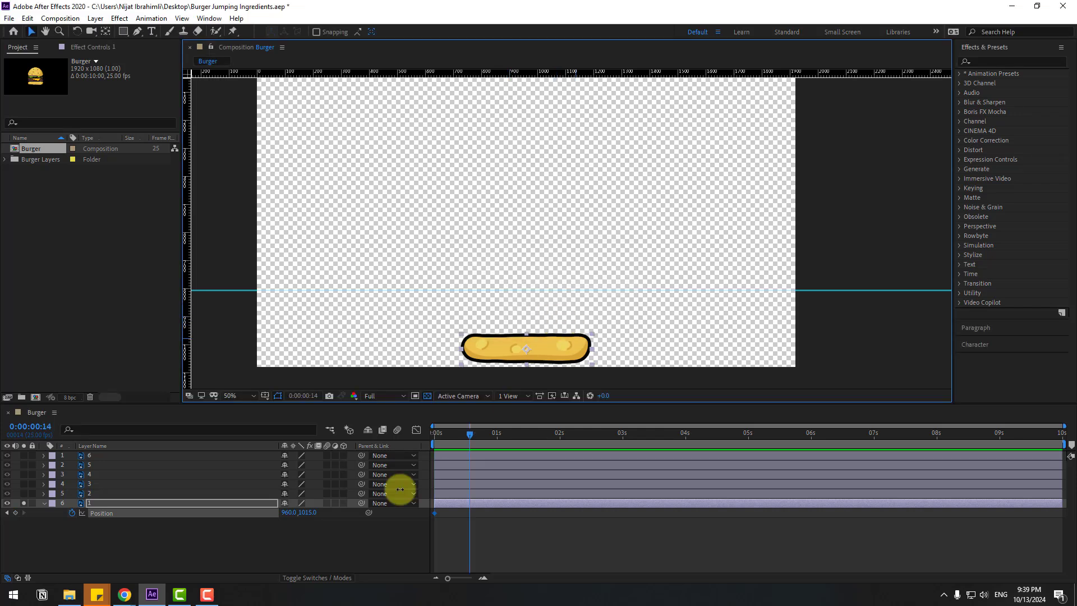
pyautogui.moveTo(305, 509); pyautogui.dragTo(11, 499)
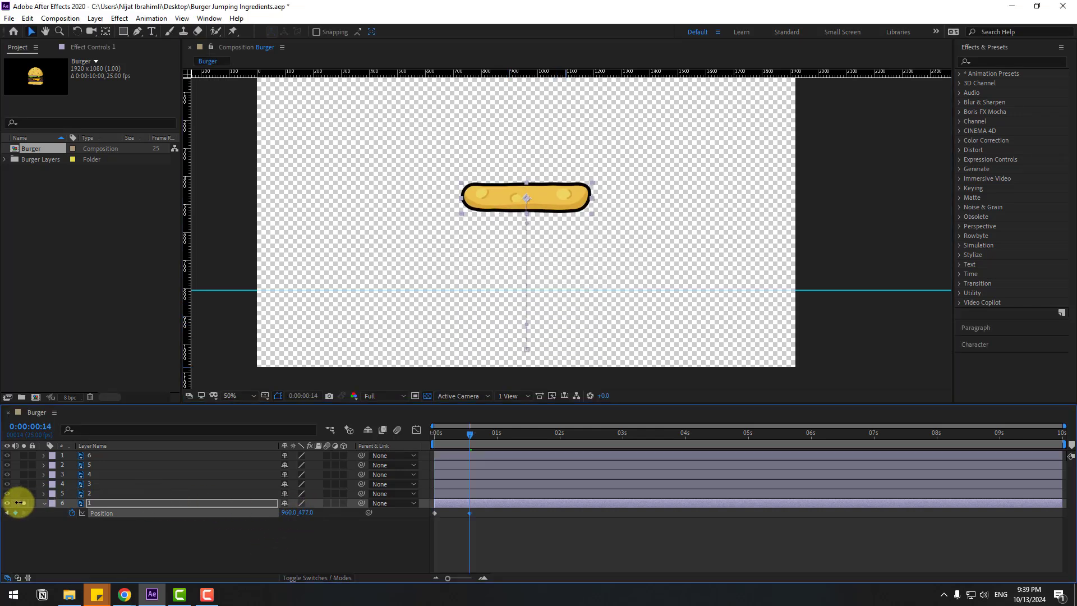
pyautogui.click(232, 397)
pyautogui.click(256, 211)
pyautogui.moveTo(303, 511)
pyautogui.mouseDown()
pyautogui.moveTo(132, 512)
pyautogui.moveTo(315, 525)
pyautogui.mouseUp()
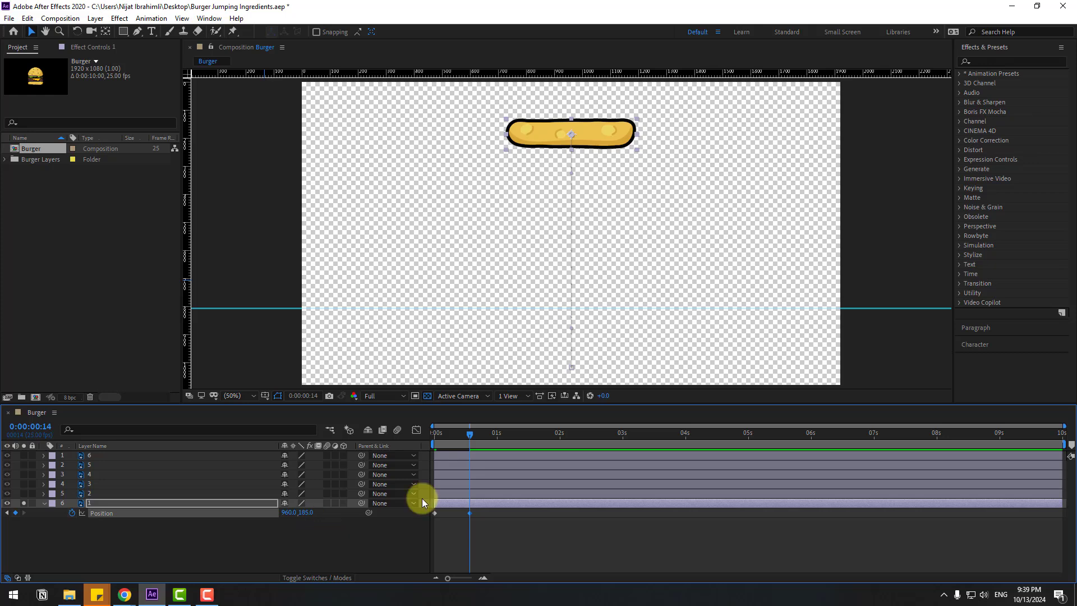
pyautogui.click(301, 396)
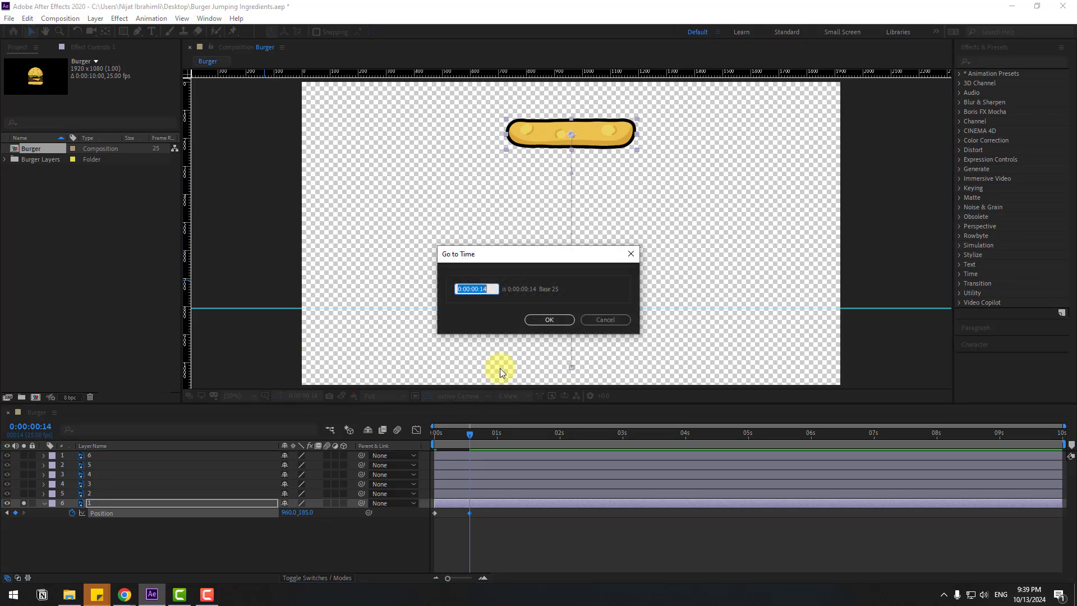
# - At 0:00:01:03, keyframe the bun back down onto the guide at 960, 754.6
pyautogui.write('+14')
pyautogui.click(538, 321)
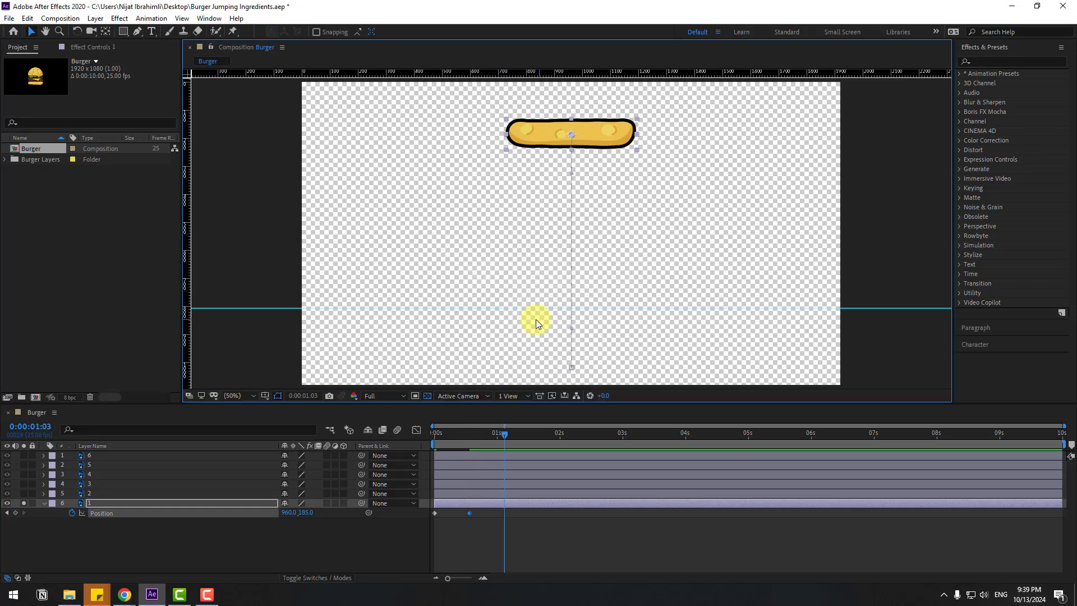
pyautogui.moveTo(315, 514); pyautogui.dragTo(615, 307)
pyautogui.scroll(6, 561, 287)
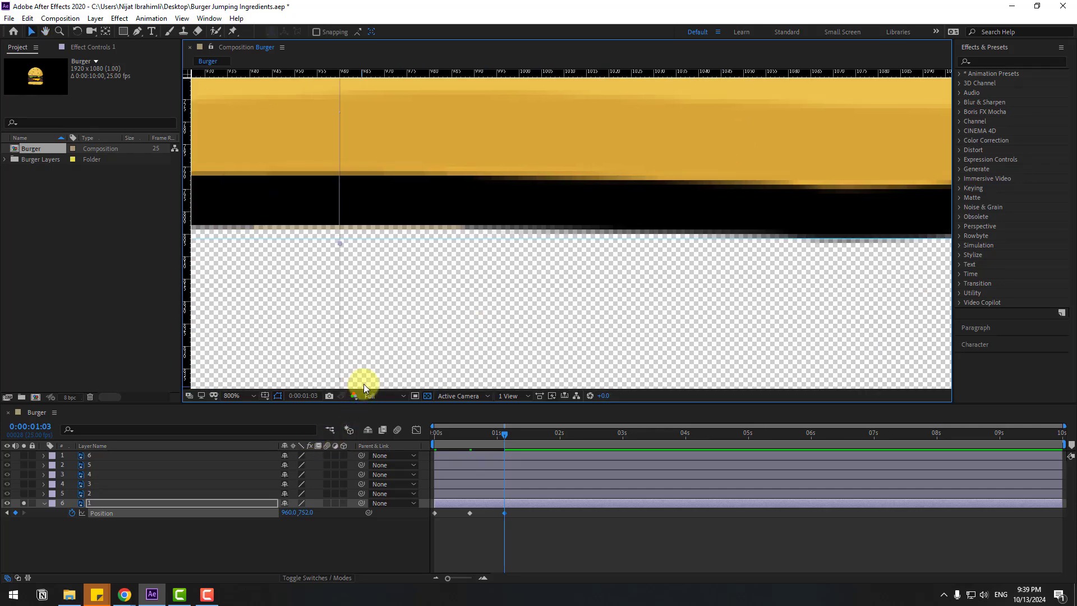
pyautogui.moveTo(307, 514); pyautogui.dragTo(310, 510)
pyautogui.scroll(-3, 580, 292)
pyautogui.scroll(3, 405, 353)
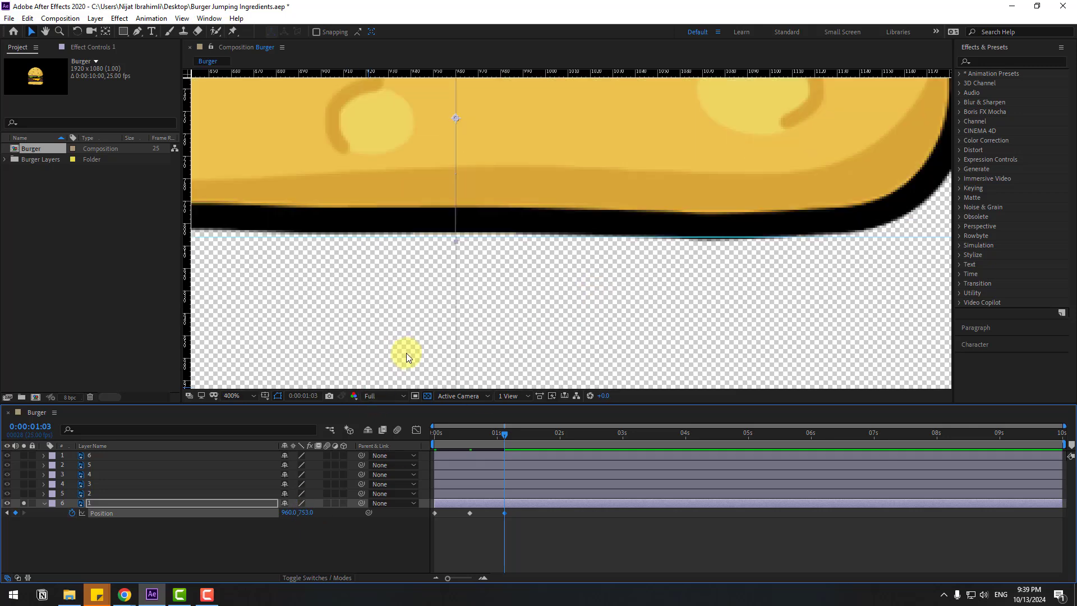
pyautogui.press('Down')
pyautogui.press('Down')
pyautogui.press('Down')
pyautogui.press('Down')
pyautogui.press('Down')
pyautogui.press('Down')
pyautogui.press('Down')
pyautogui.press('Down')
pyautogui.press('Down')
pyautogui.press('Down')
pyautogui.press('Down')
pyautogui.press('Down')
pyautogui.press('Down')
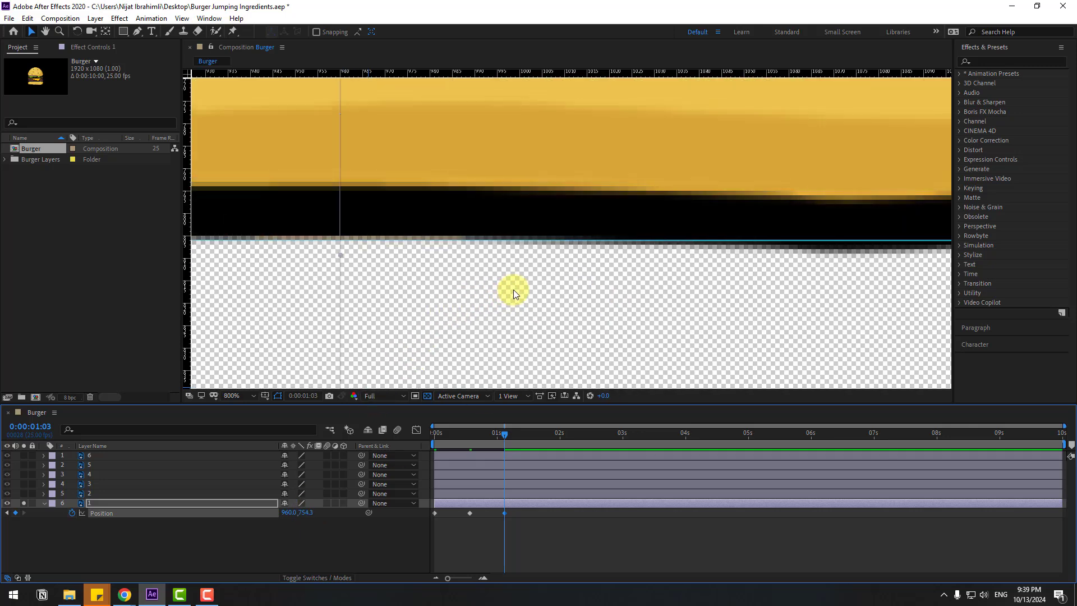
pyautogui.scroll(-12, 582, 277)
pyautogui.scroll(4, 582, 277)
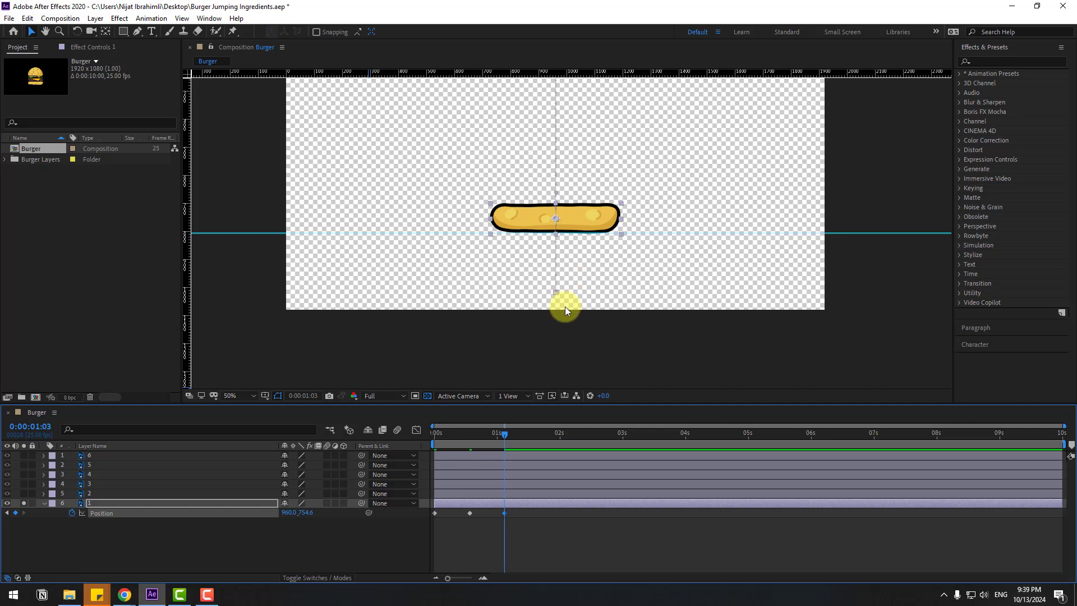
pyautogui.moveTo(560, 305); pyautogui.dragTo(528, 332)
# - Preview the bun's jump and select all its Position keyframes
pyautogui.press('space')
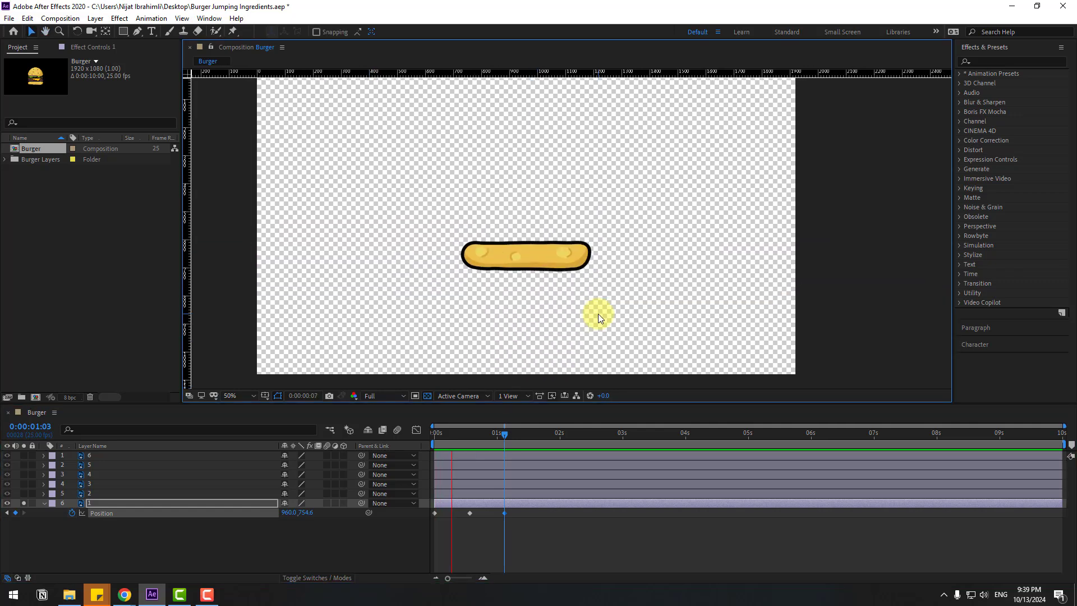
pyautogui.press('space')
pyautogui.moveTo(523, 510); pyautogui.dragTo(433, 515)
# - Apply easing to the bun's Position keyframes and preview them in the speed graph
pyautogui.rightClick(433, 515)
pyautogui.moveTo(435, 507)
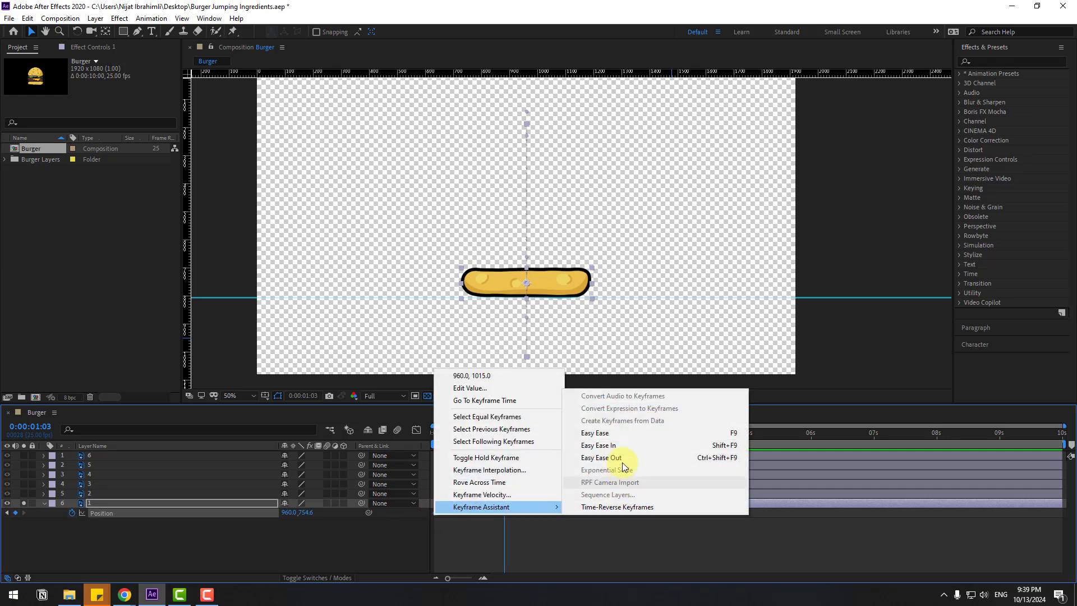
pyautogui.click(618, 438)
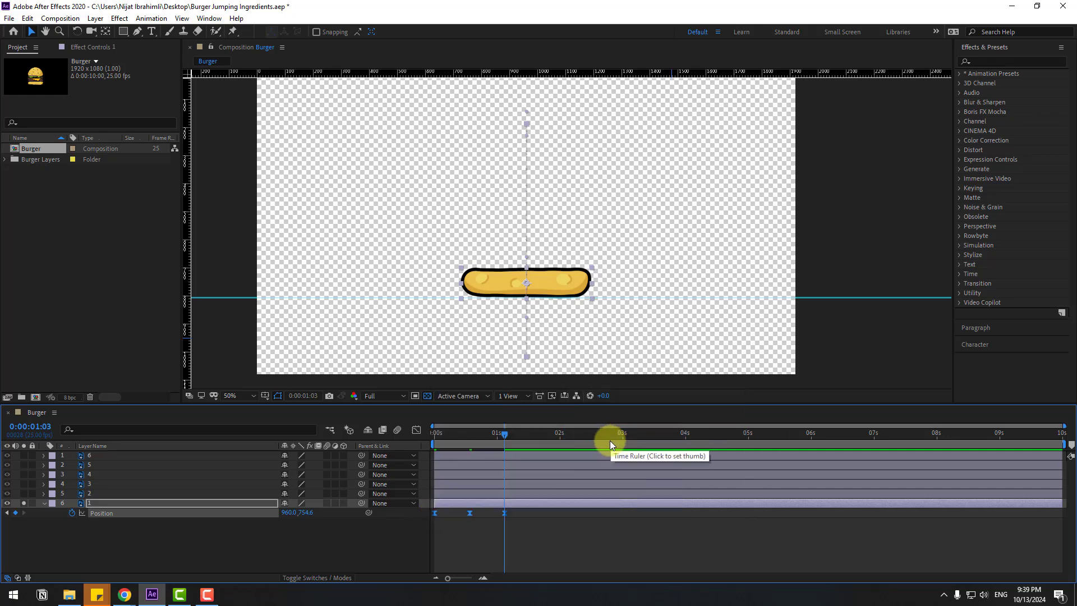
pyautogui.click(416, 430)
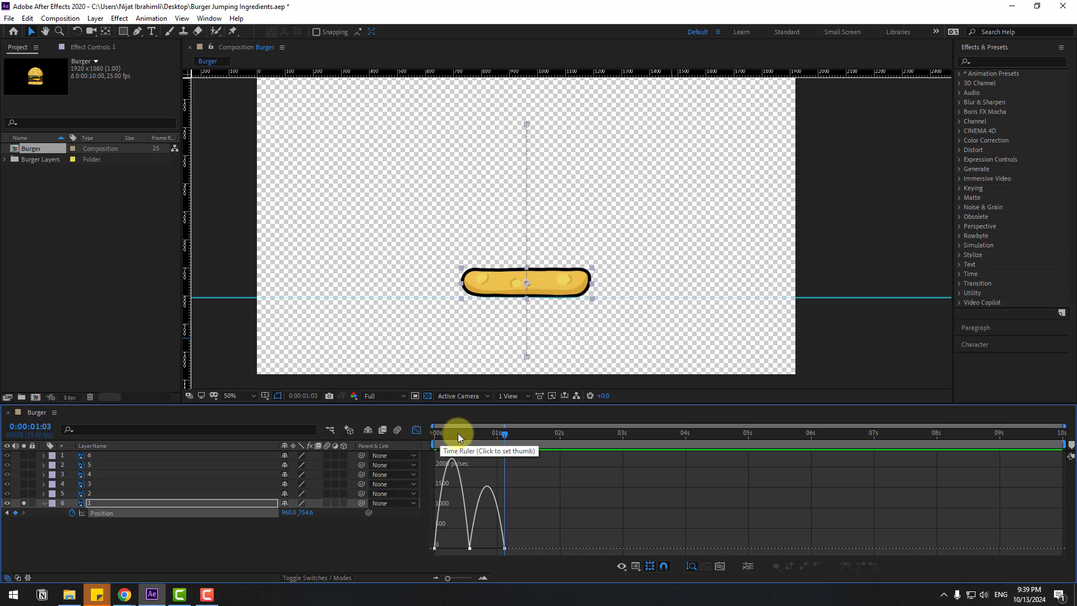
pyautogui.moveTo(457, 433); pyautogui.dragTo(425, 466)
pyautogui.press('space')
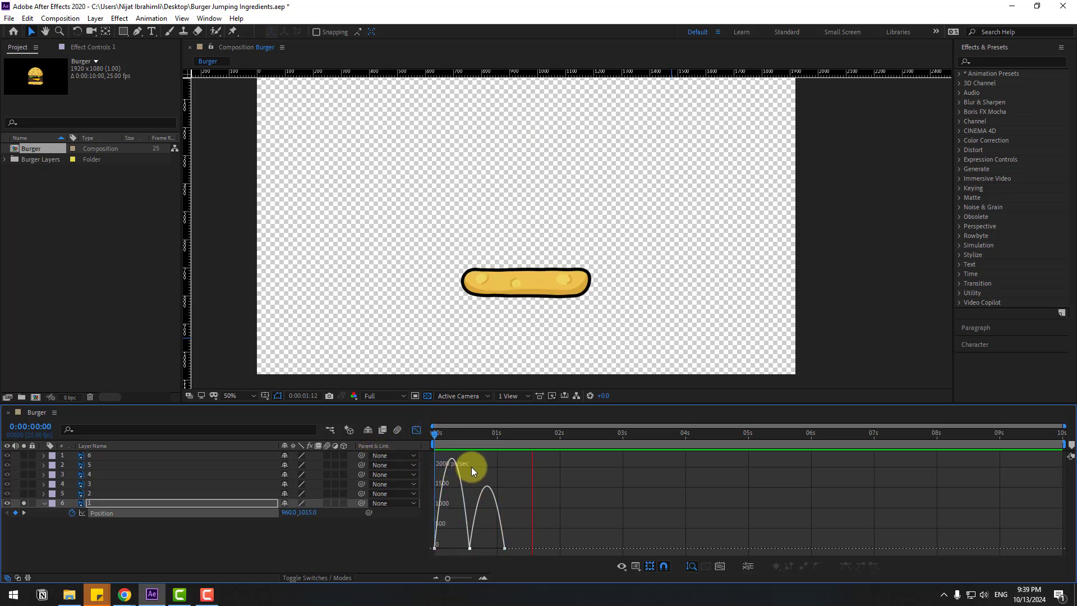
pyautogui.press('space')
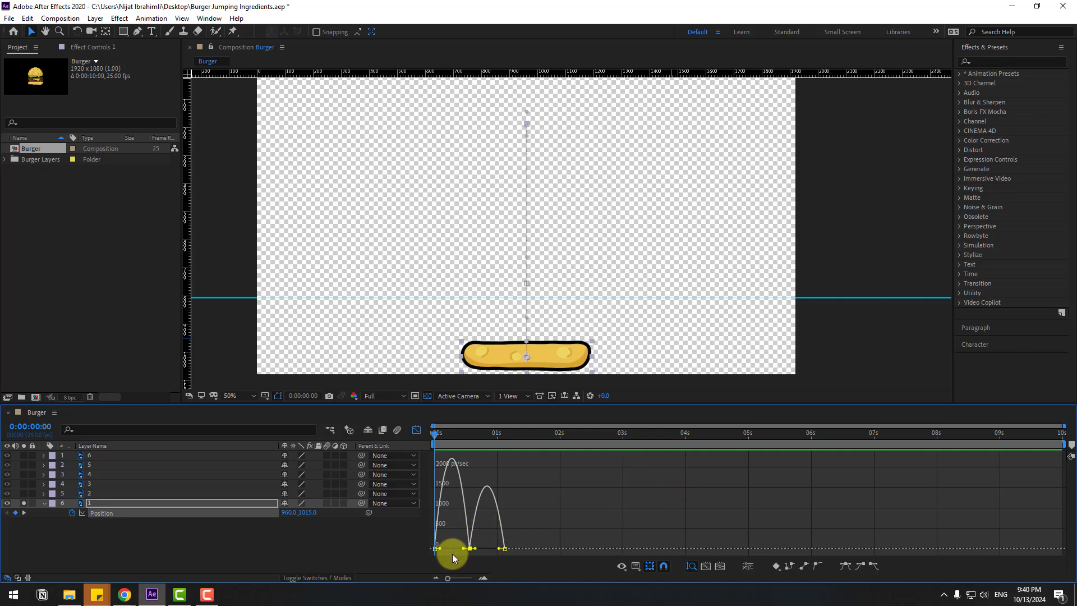
# - Drag the influence handles to sharpen the first speed peak, then preview
pyautogui.moveTo(462, 548); pyautogui.dragTo(486, 548)
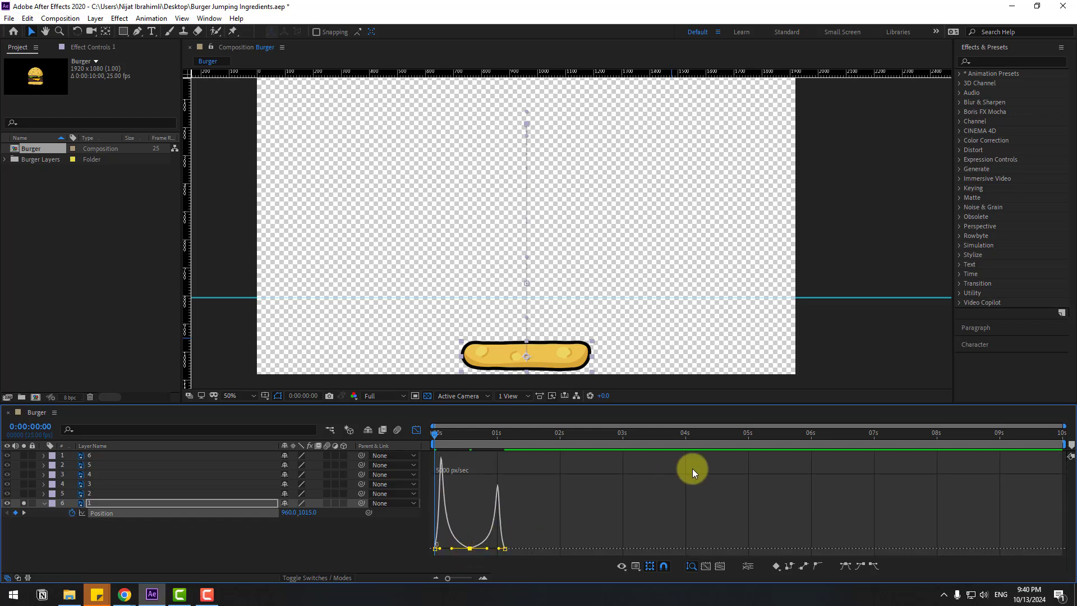
pyautogui.press('space')
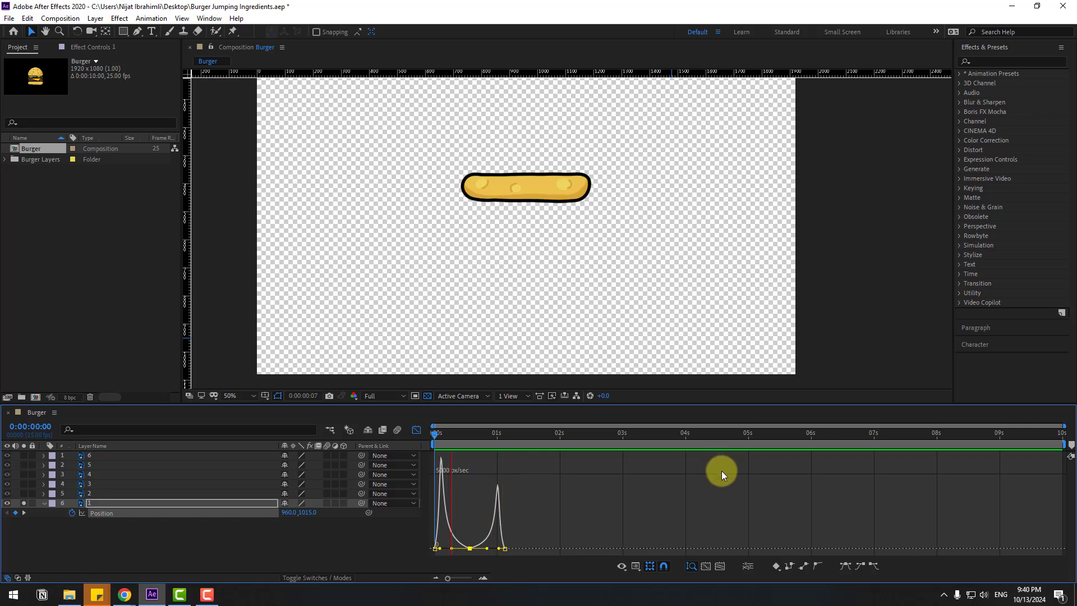
pyautogui.press('space')
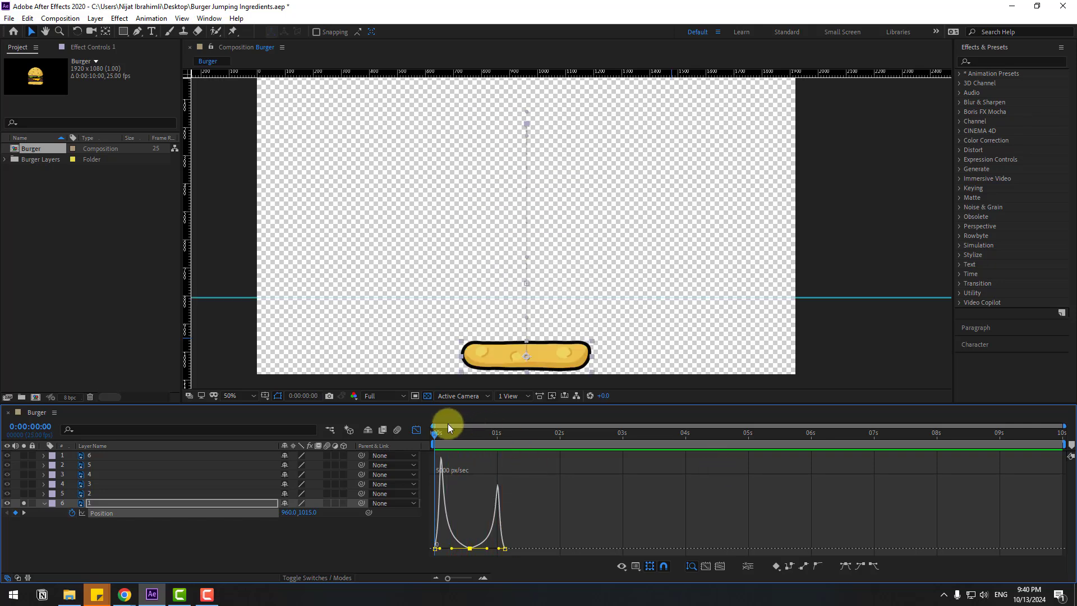
# - Leave the Graph Editor and keyframe the bun slightly higher at 0:00:01:06
pyautogui.click(416, 430)
pyautogui.click(496, 432)
pyautogui.moveTo(496, 432); pyautogui.dragTo(504, 434)
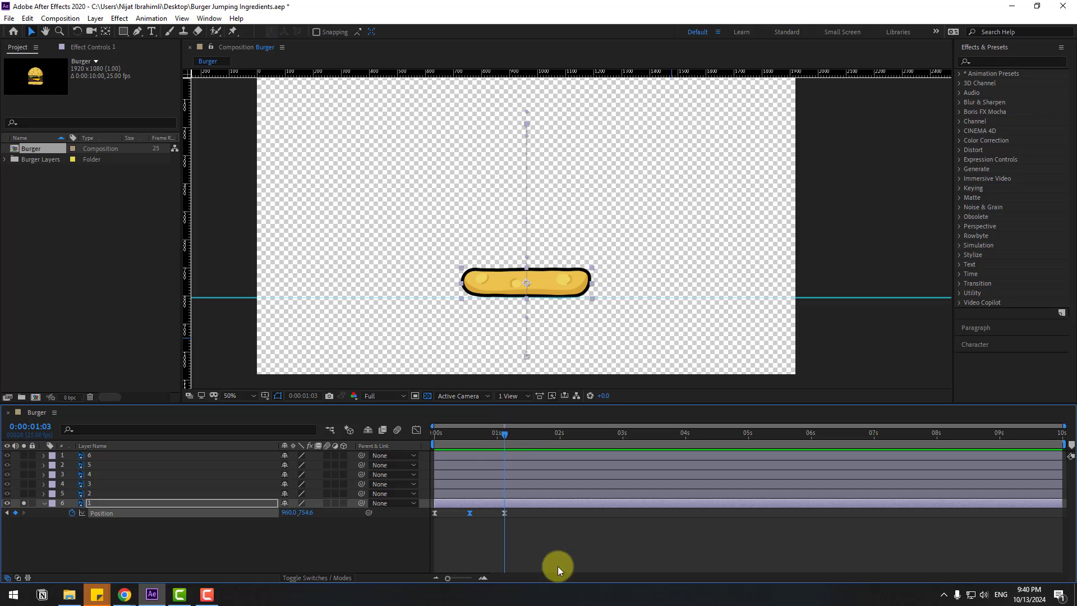
pyautogui.press('pagedown')
pyautogui.press('pagedown')
pyautogui.press('pagedown')
pyautogui.scroll(4, 553, 256)
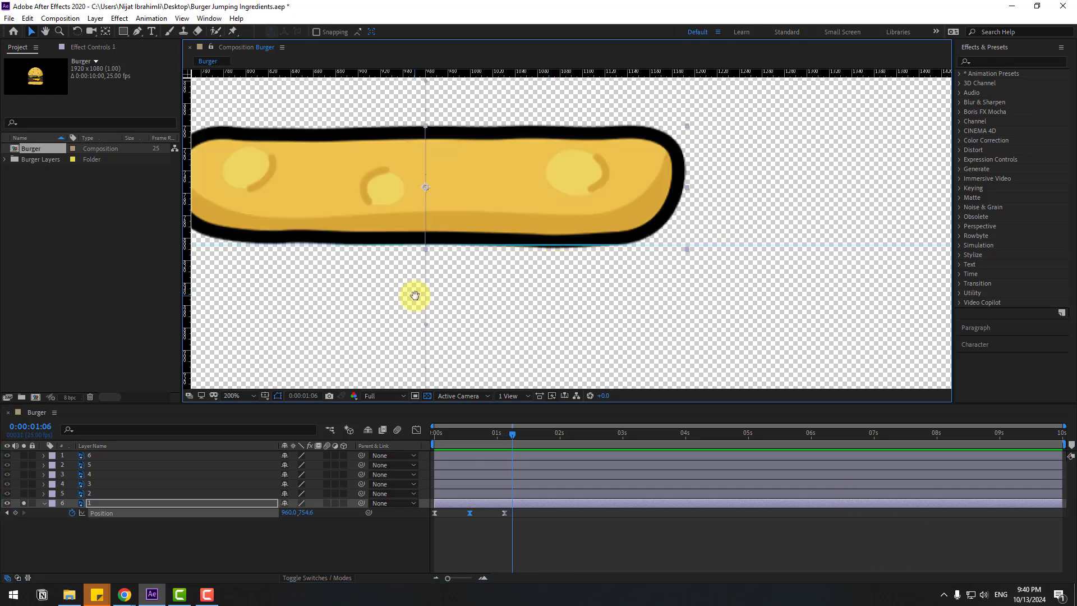
pyautogui.moveTo(415, 296); pyautogui.dragTo(504, 308)
pyautogui.press('Up')
pyautogui.press('Up')
pyautogui.press('Up')
pyautogui.press('Up')
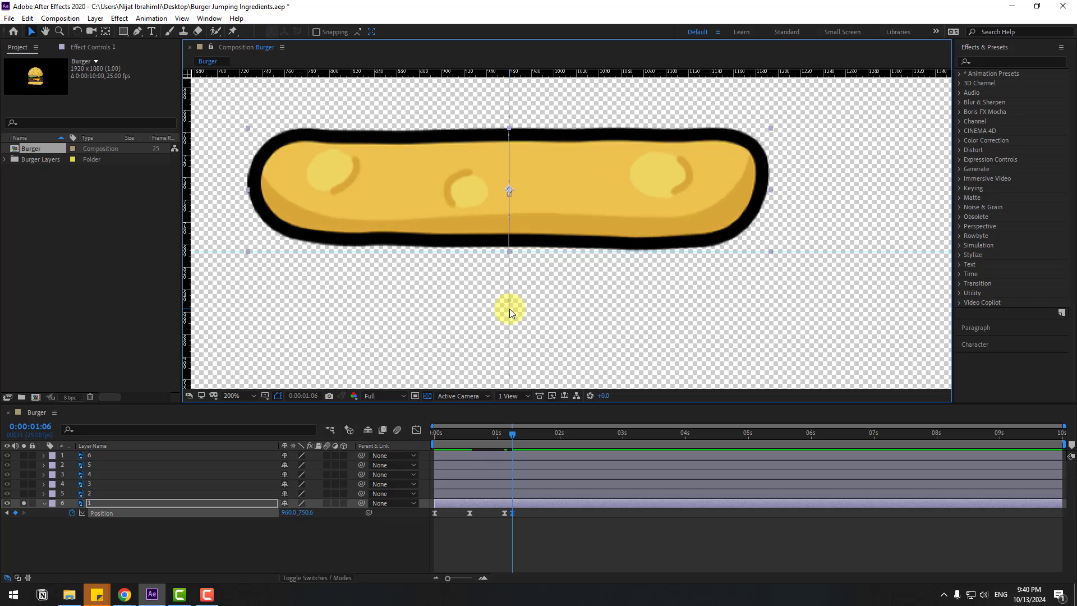
pyautogui.press('Up')
pyautogui.press('Up')
pyautogui.press('Up')
pyautogui.press('Up')
pyautogui.press('Up')
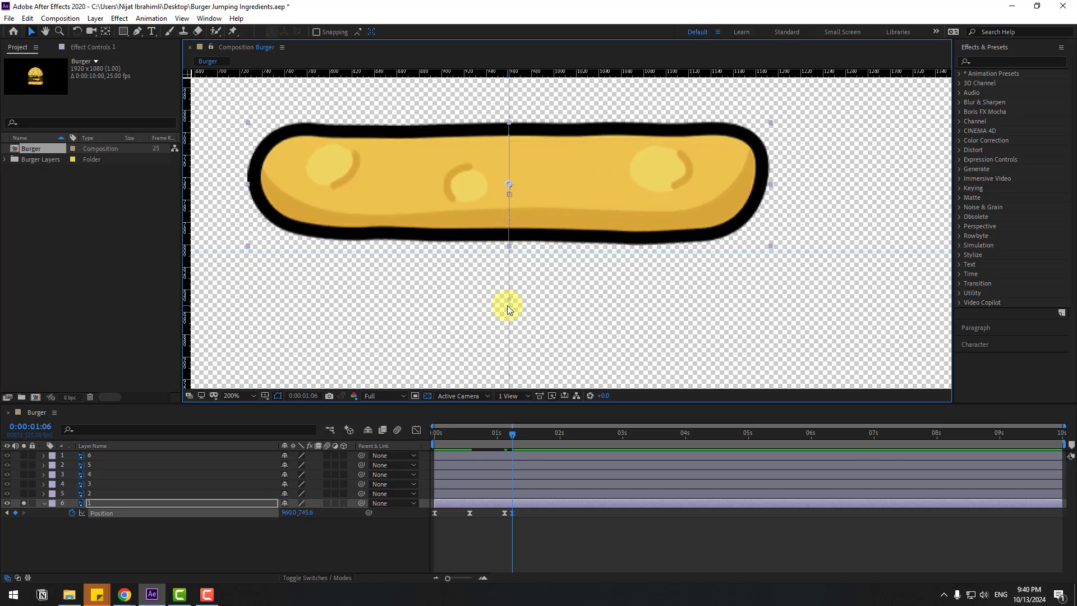
# - At 0:00:01:09, nudge the bun back down to 754.6 and check the rebound
pyautogui.press('pagedown')
pyautogui.press('pagedown')
pyautogui.press('pagedown')
pyautogui.click(505, 514)
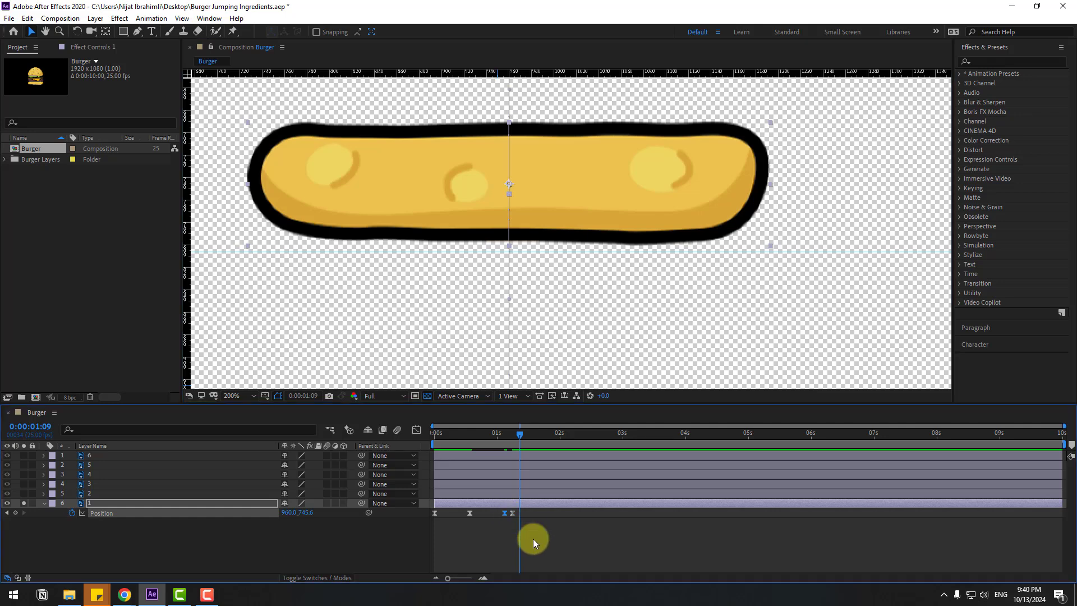
pyautogui.press('Down')
pyautogui.press('Down')
pyautogui.press('Down')
pyautogui.press('Down')
pyautogui.press('Down')
pyautogui.press('Down')
pyautogui.press('Down')
pyautogui.press('Down')
pyautogui.press('Down')
pyautogui.scroll(-2, 657, 264)
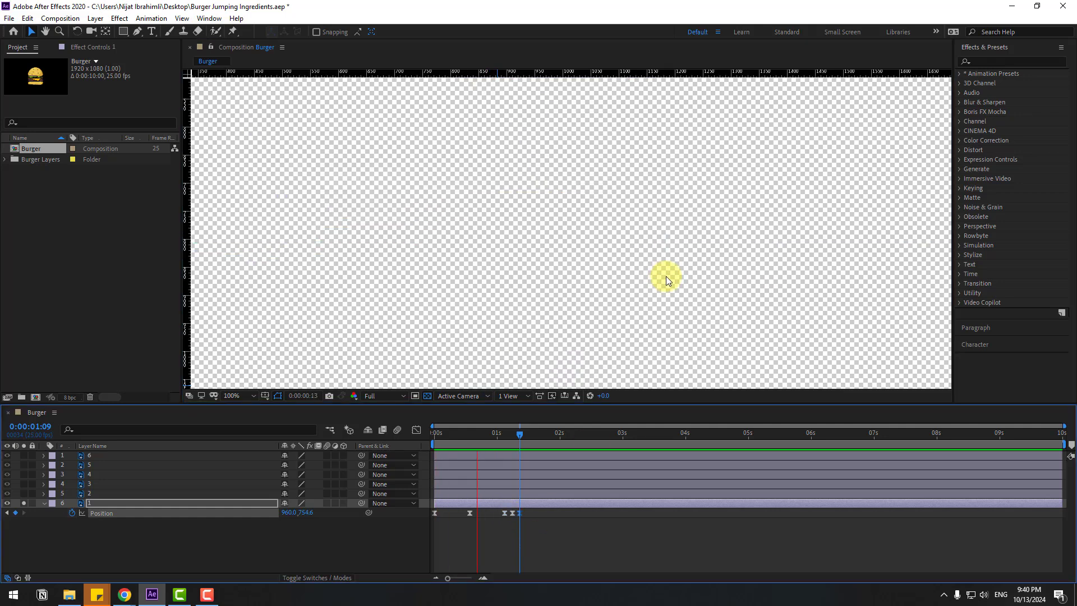
pyautogui.scroll(-1, 667, 277)
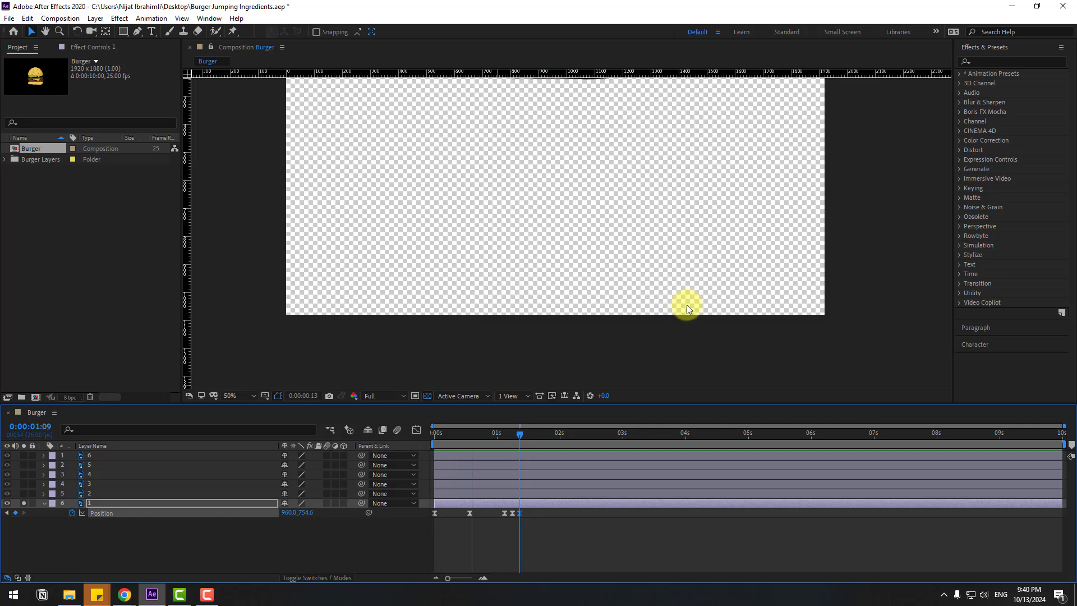
pyautogui.press('pageup')
pyautogui.press('pageup')
pyautogui.press('pageup')
pyautogui.press('pageup')
pyautogui.moveTo(505, 436)
pyautogui.mouseDown()
pyautogui.moveTo(526, 435)
pyautogui.moveTo(513, 436)
pyautogui.mouseUp()
# - Set the final Position keyframes' spatial interpolation to Linear and preview the jump
pyautogui.moveTo(532, 512); pyautogui.dragTo(502, 512)
pyautogui.rightClick(503, 512)
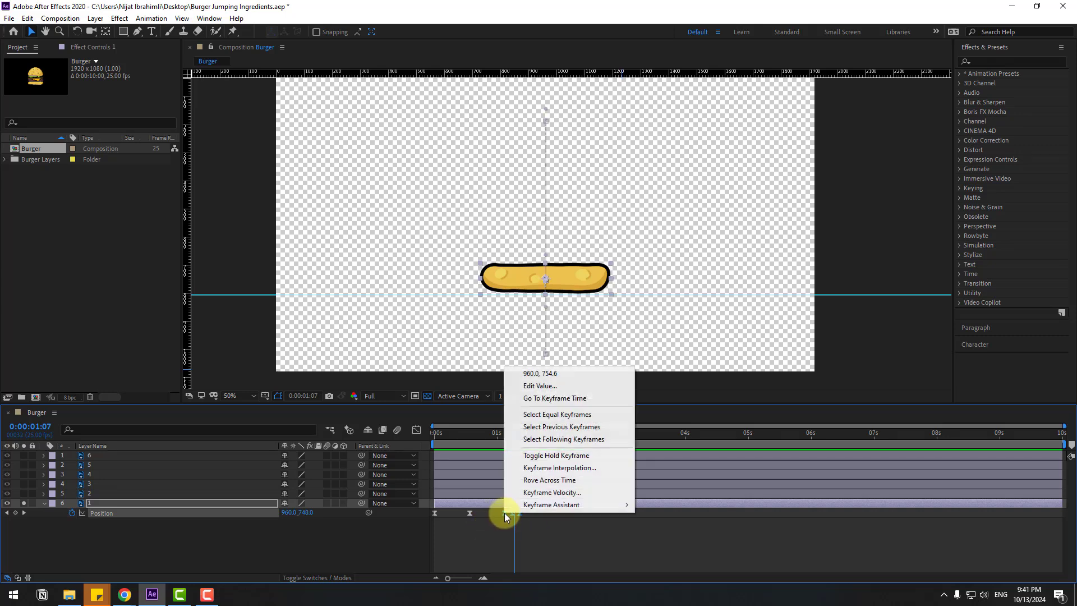
pyautogui.click(575, 467)
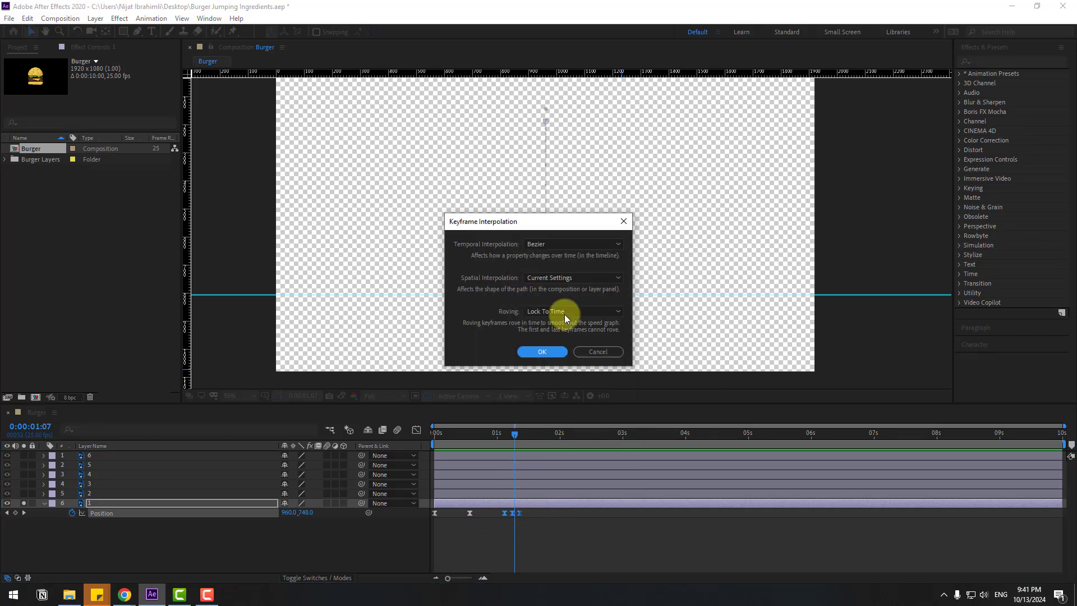
pyautogui.click(558, 276)
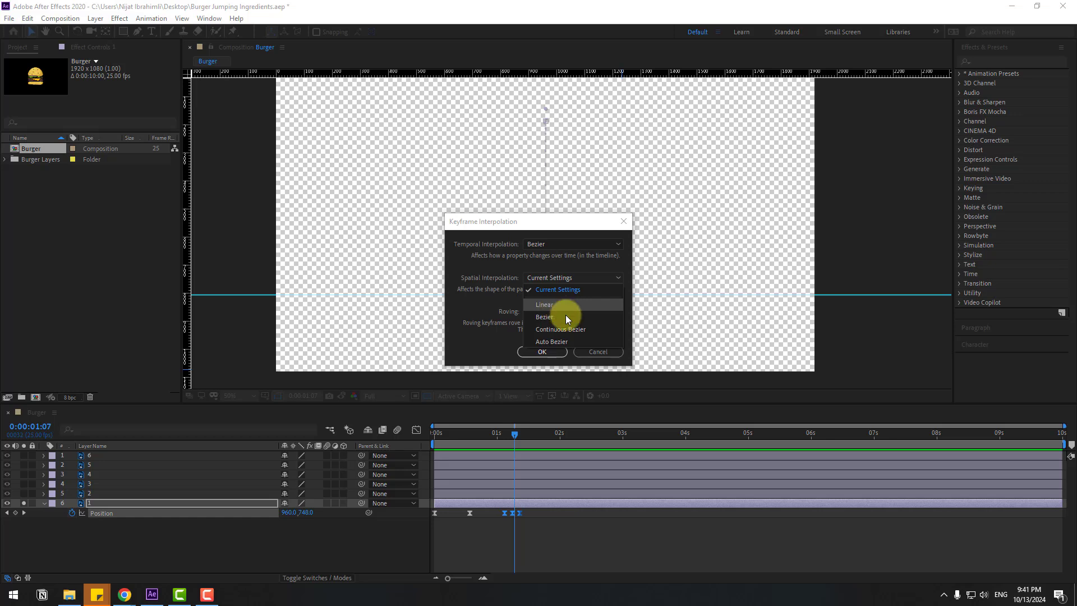
pyautogui.click(563, 306)
pyautogui.click(553, 351)
pyautogui.press('space')
pyautogui.press('space')
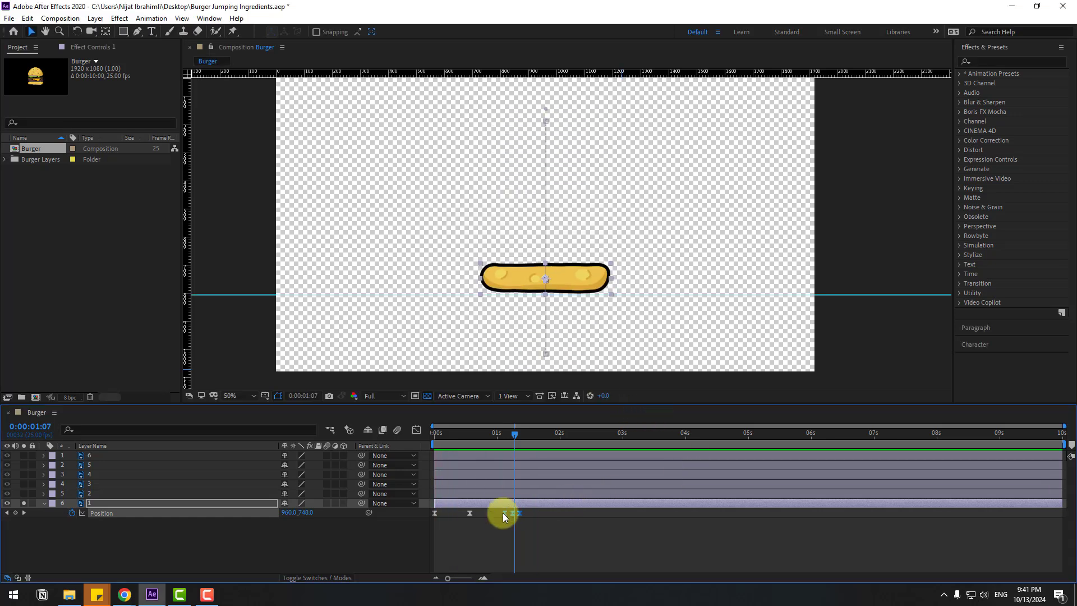
# - Shift all the bun's Position keyframes a few frames later and show Scale beside Position
pyautogui.moveTo(527, 508); pyautogui.dragTo(455, 517)
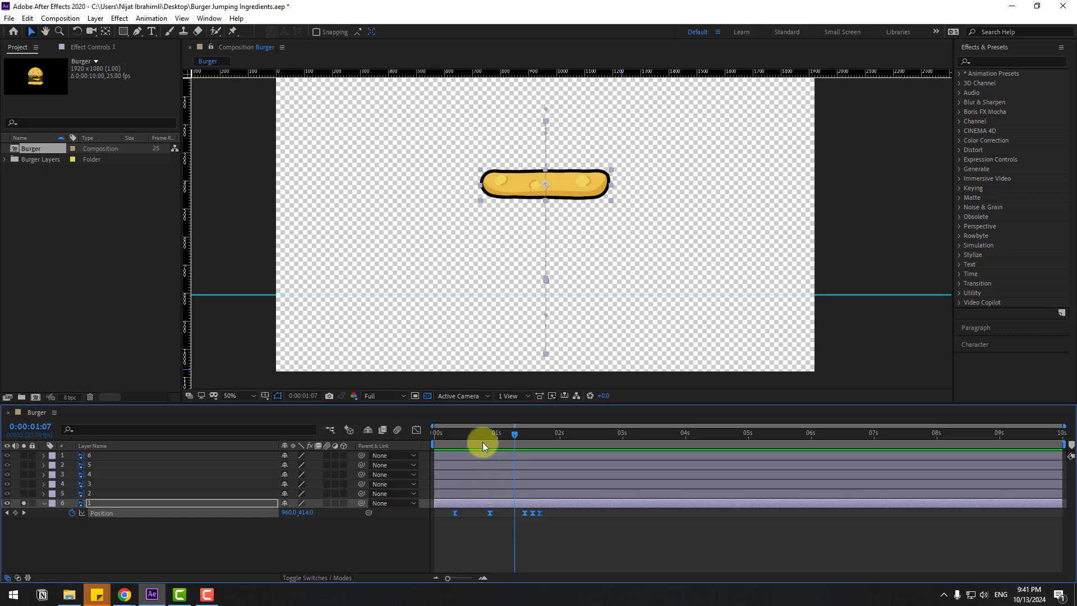
pyautogui.moveTo(482, 442); pyautogui.dragTo(449, 436)
pyautogui.click(191, 504)
pyautogui.hotkey('shift', 's')
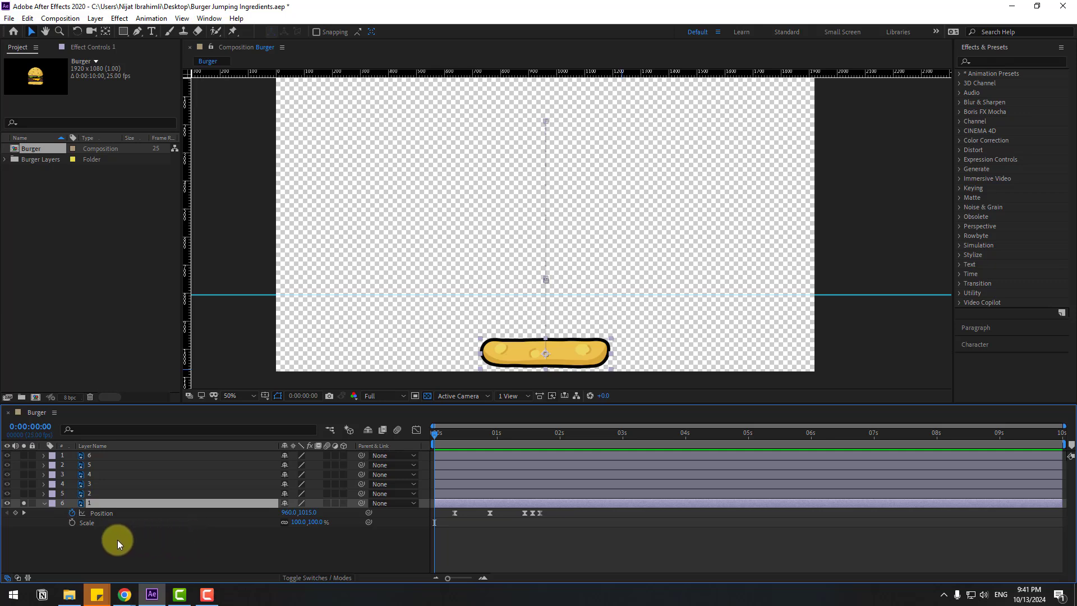
# - Keyframe the bun's Scale from 0% at the start to 100% at frame 8 with Easy Ease
pyautogui.click(296, 522)
pyautogui.write('0')
pyautogui.click(71, 535)
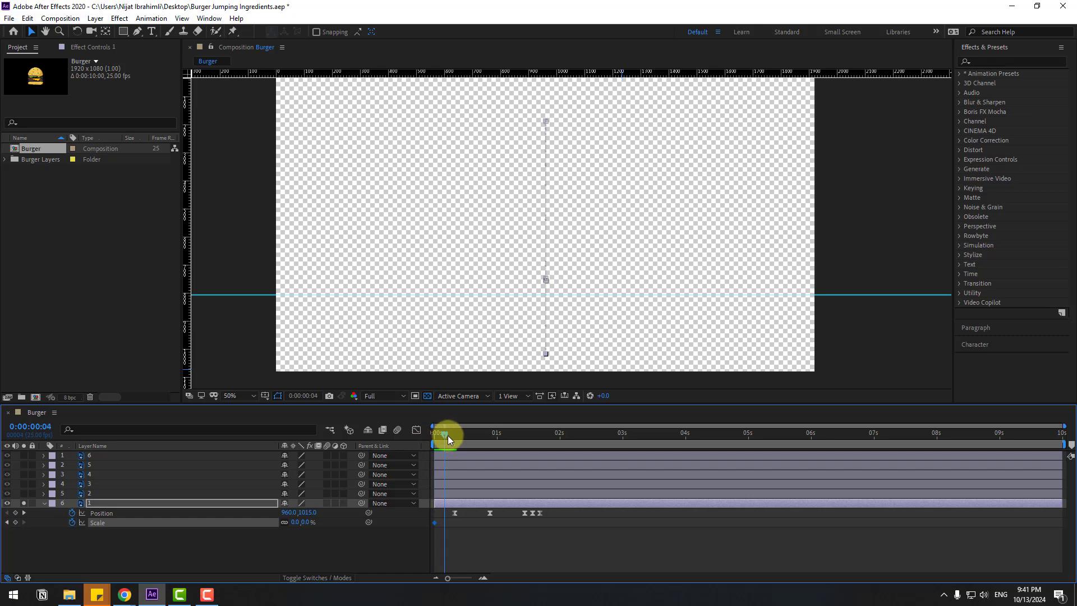
pyautogui.moveTo(448, 435); pyautogui.dragTo(453, 437)
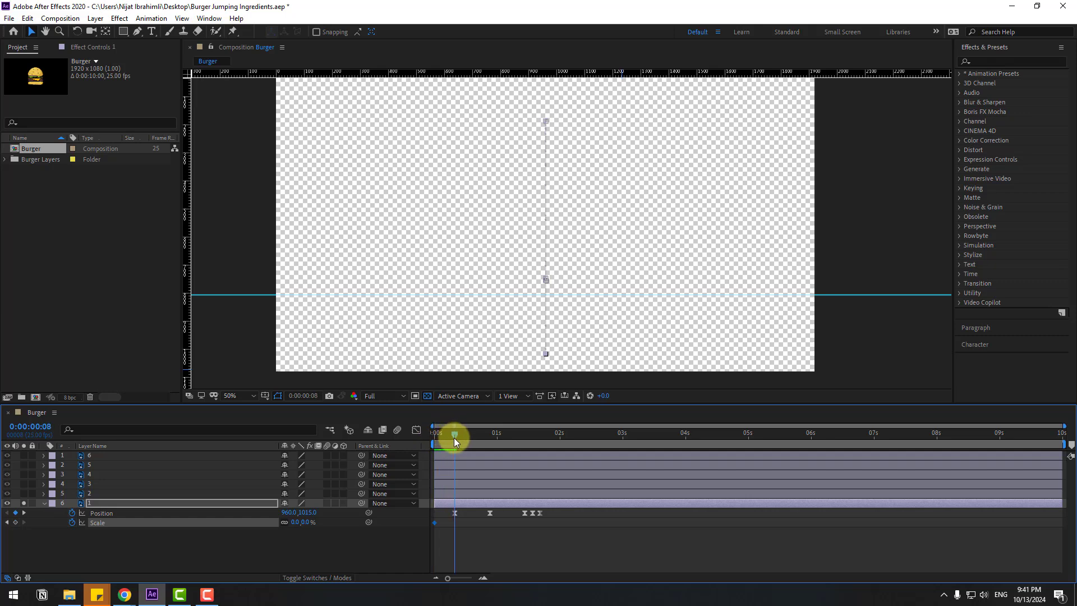
pyautogui.click(299, 522)
pyautogui.write('100')
pyautogui.click(465, 527)
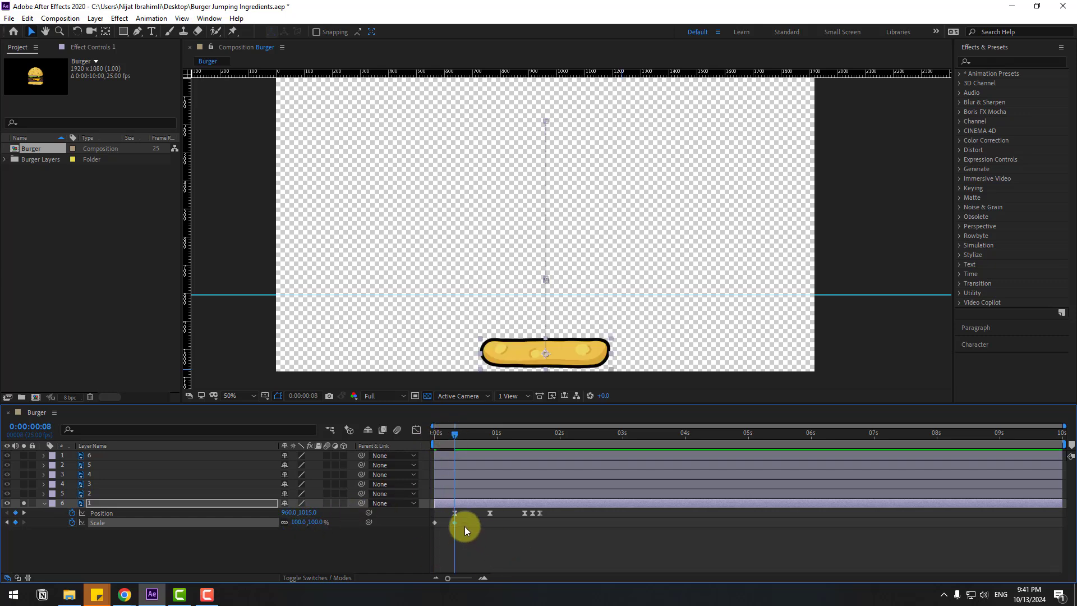
pyautogui.rightClick(433, 526)
pyautogui.moveTo(482, 579)
pyautogui.click(605, 444)
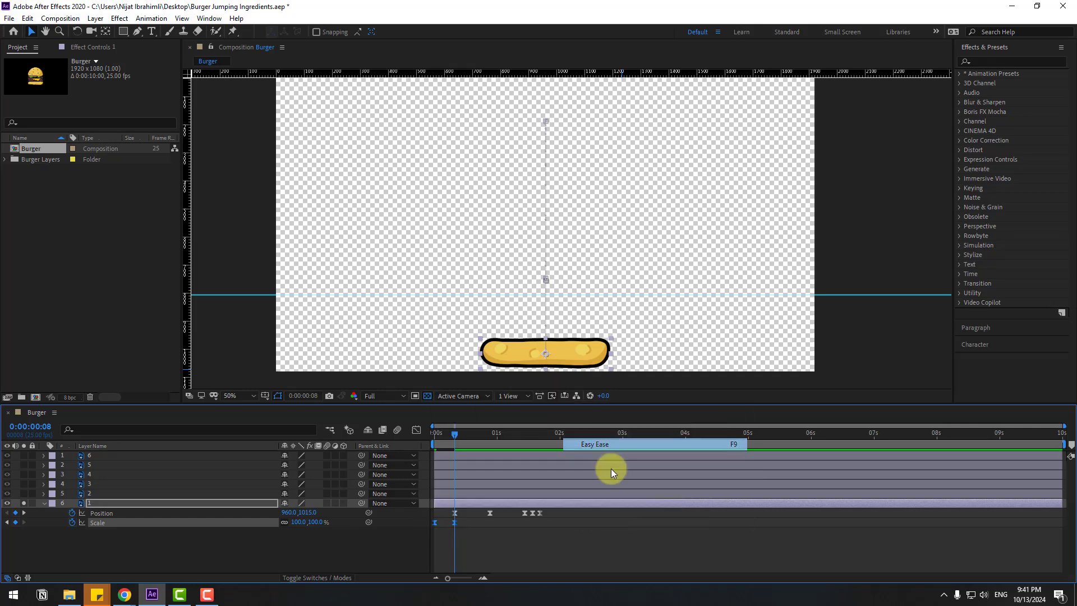
pyautogui.press('space')
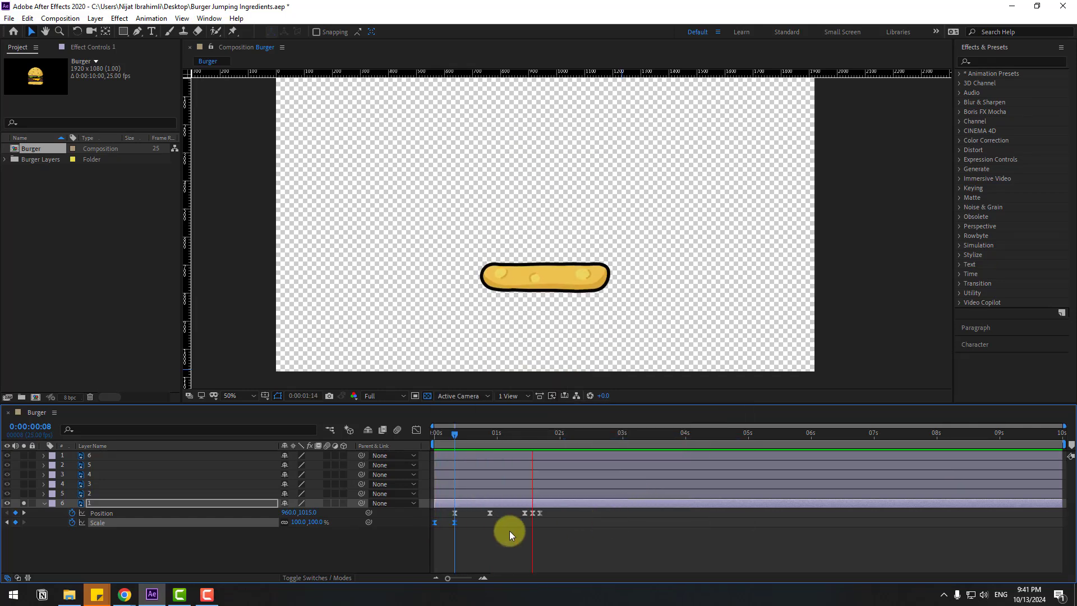
# - Shift the bun's Position keyframes earlier and preview the new timing
pyautogui.moveTo(556, 515); pyautogui.dragTo(445, 523)
pyautogui.press('space')
pyautogui.click(458, 533)
pyautogui.moveTo(557, 511); pyautogui.dragTo(440, 513)
pyautogui.press('space')
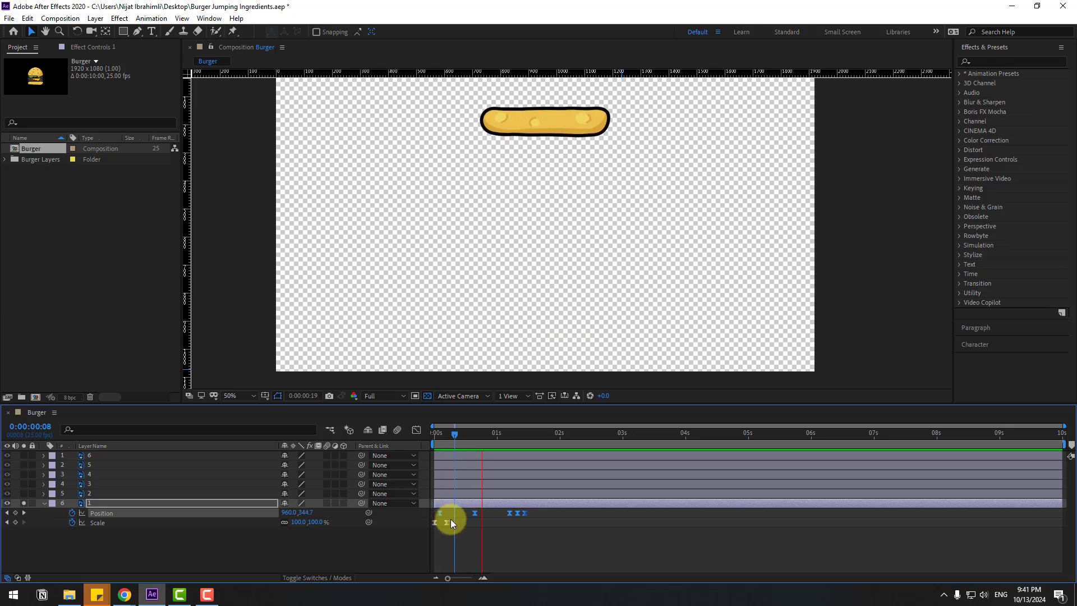
pyautogui.press('space')
# - Fine-tune the jump to start around frame 2, check the scale-up, and reveal Rotation
pyautogui.scroll(2, 479, 540)
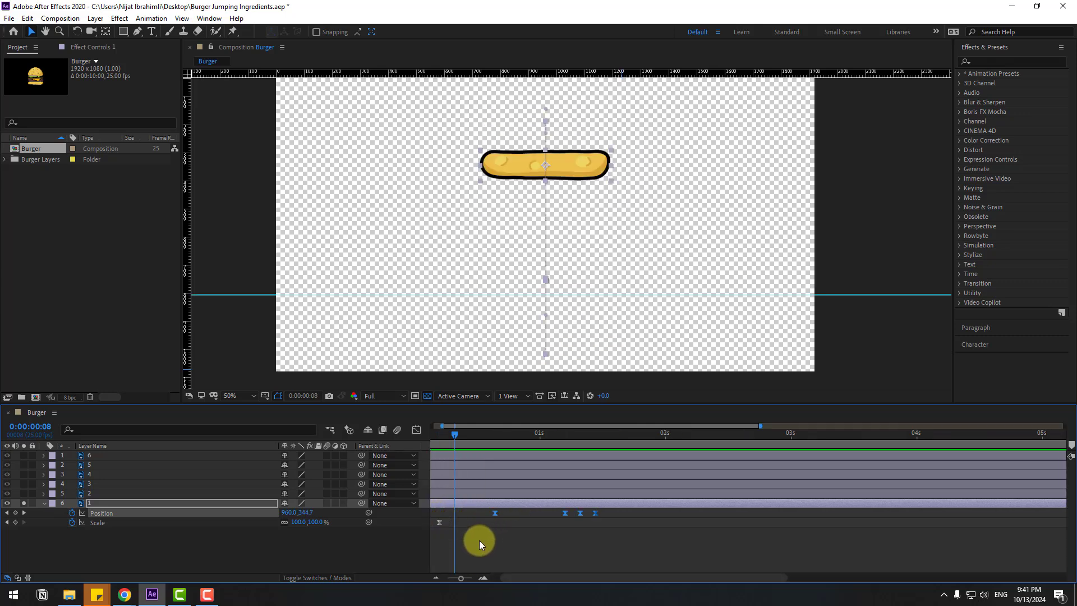
pyautogui.scroll(2, 478, 540)
pyautogui.moveTo(448, 439); pyautogui.dragTo(475, 440)
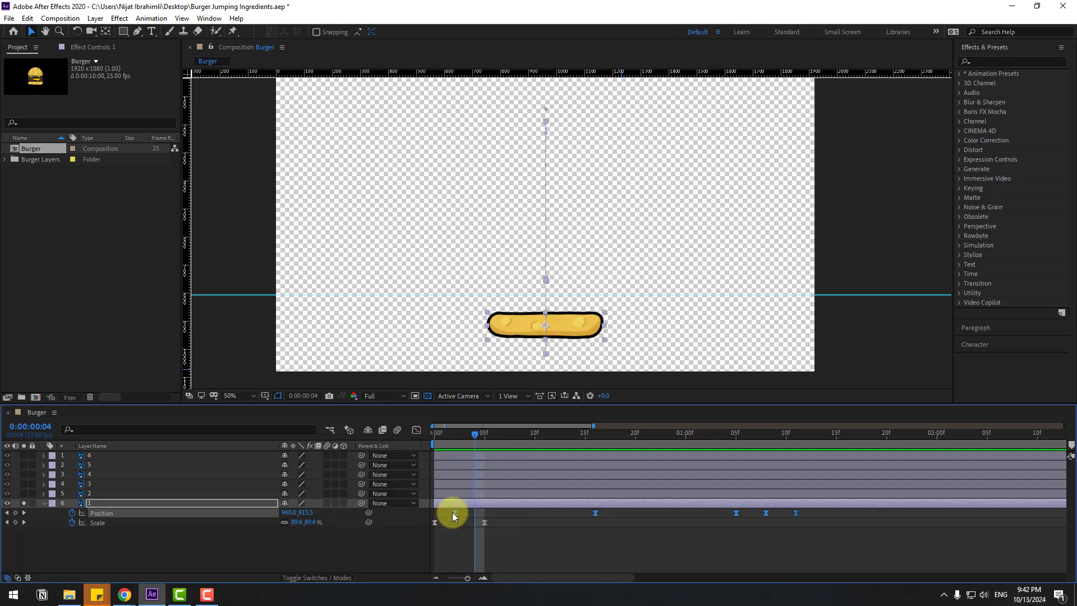
pyautogui.moveTo(453, 513); pyautogui.dragTo(447, 513)
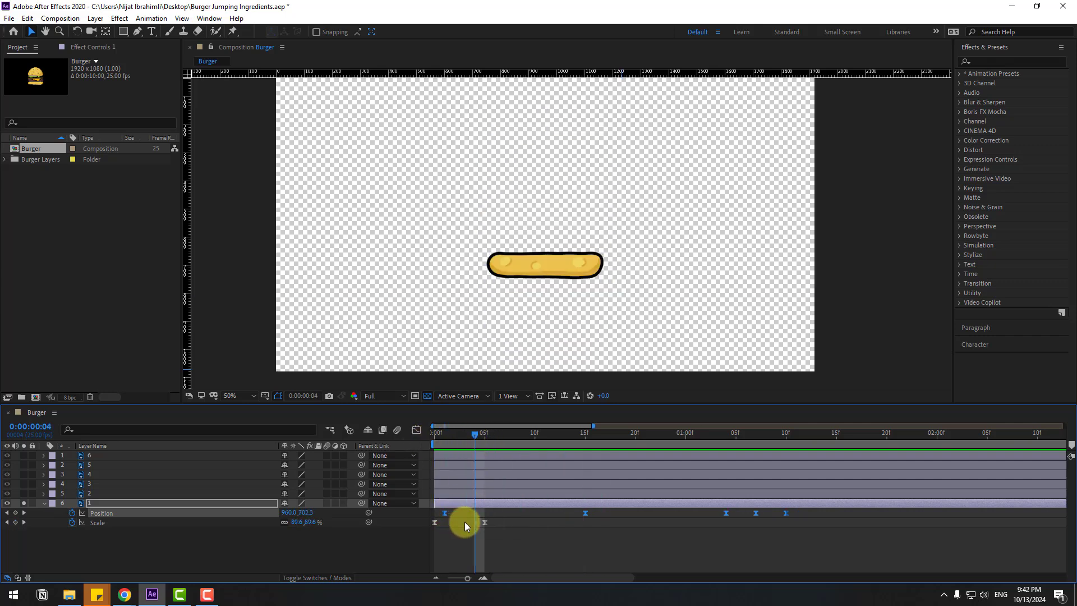
pyautogui.press('space')
pyautogui.press('space')
pyautogui.press(';')
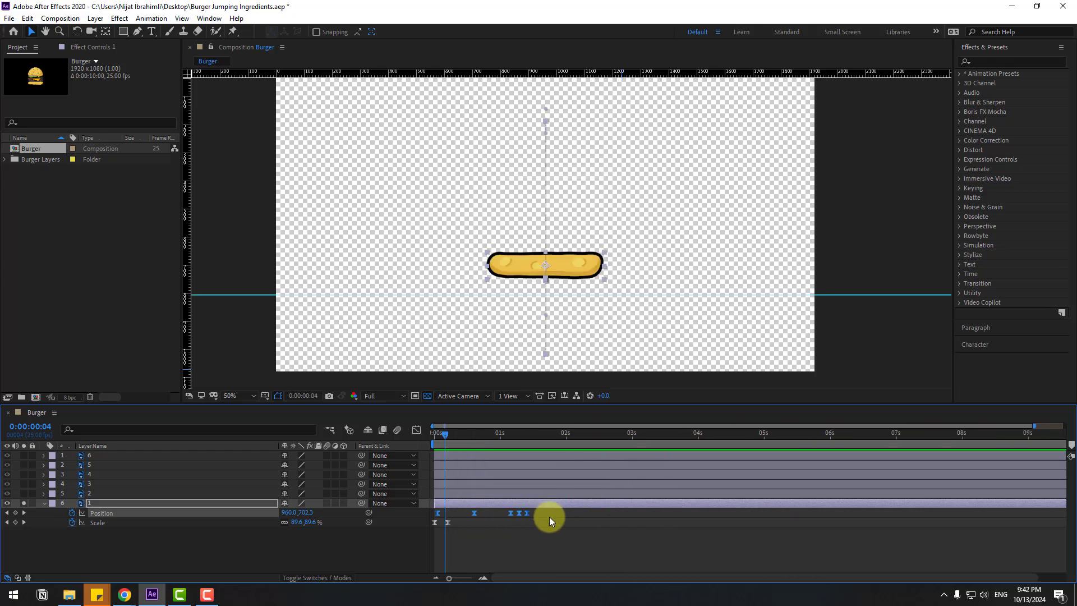
pyautogui.moveTo(449, 442); pyautogui.dragTo(436, 434)
pyautogui.hotkey('shift', 'r')
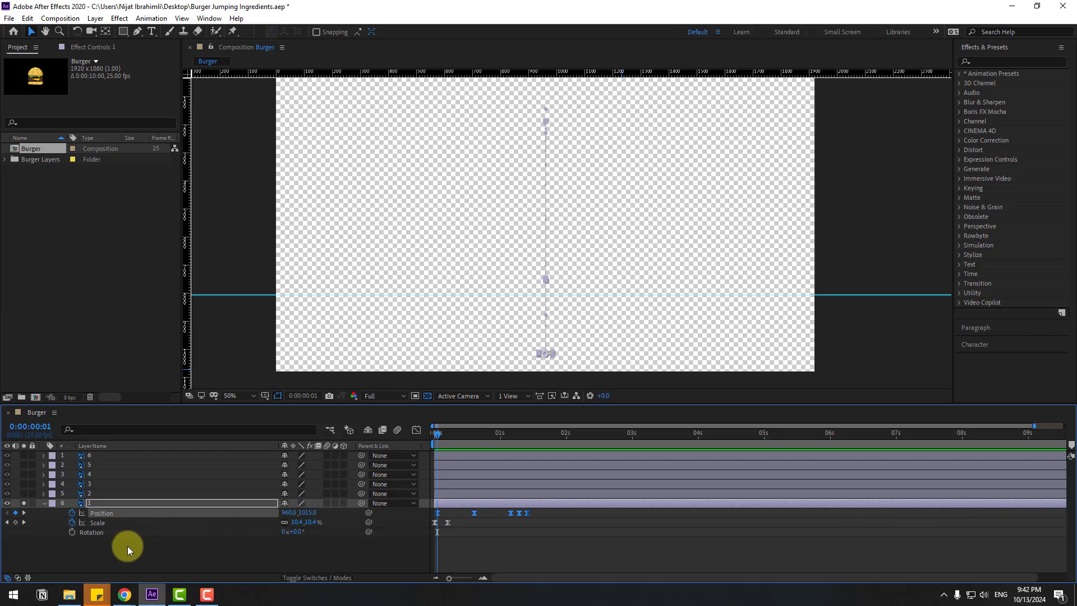
# - Key the bun's Rotation at -12° on frame 15, then +6° at 0:00:01:04
pyautogui.click(72, 532)
pyautogui.moveTo(461, 426)
pyautogui.mouseDown()
pyautogui.moveTo(459, 435)
pyautogui.moveTo(474, 435)
pyautogui.mouseUp()
pyautogui.click(283, 552)
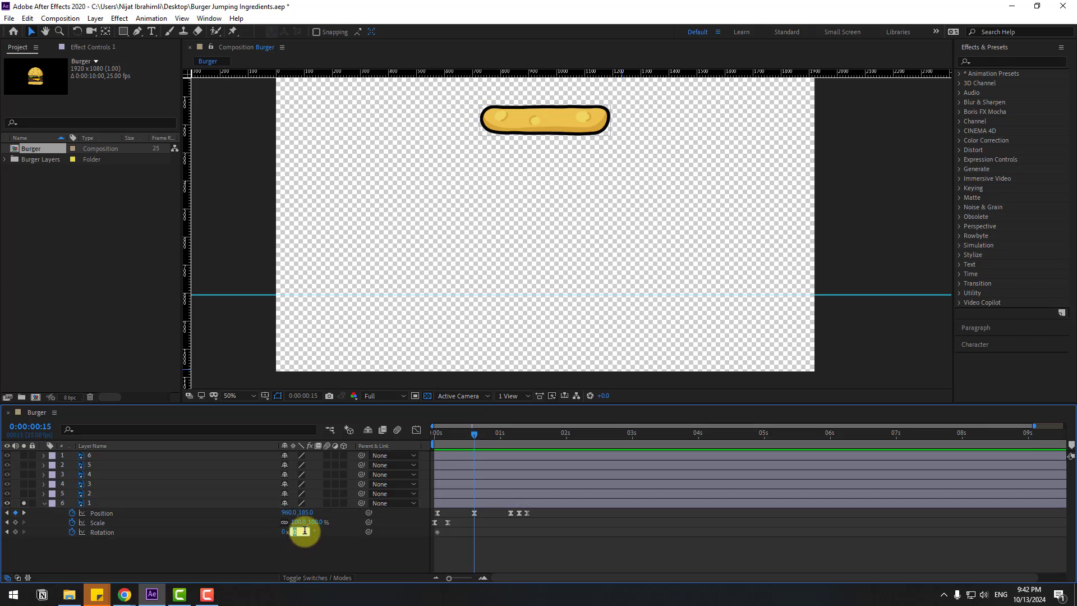
pyautogui.write('-12')
pyautogui.press('Return')
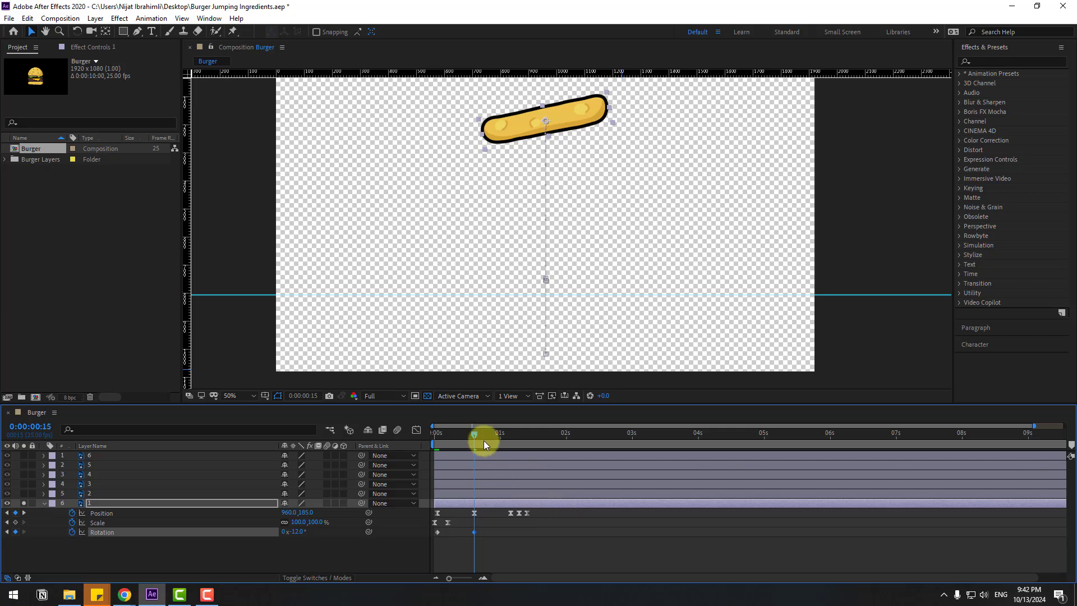
pyautogui.moveTo(484, 441); pyautogui.dragTo(508, 434)
pyautogui.press('pagedown')
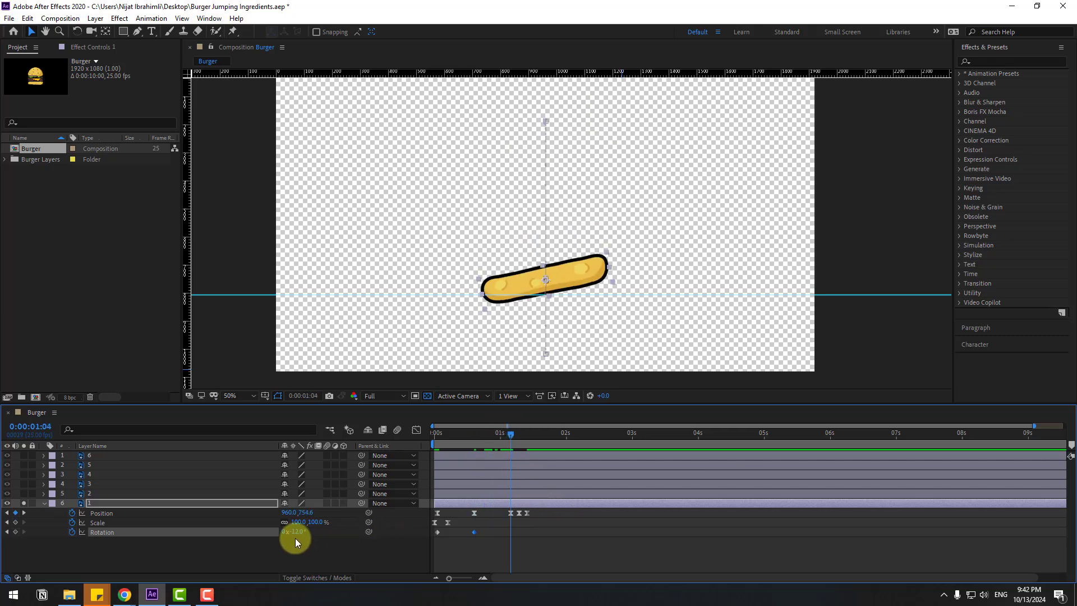
pyautogui.moveTo(295, 536); pyautogui.dragTo(297, 543)
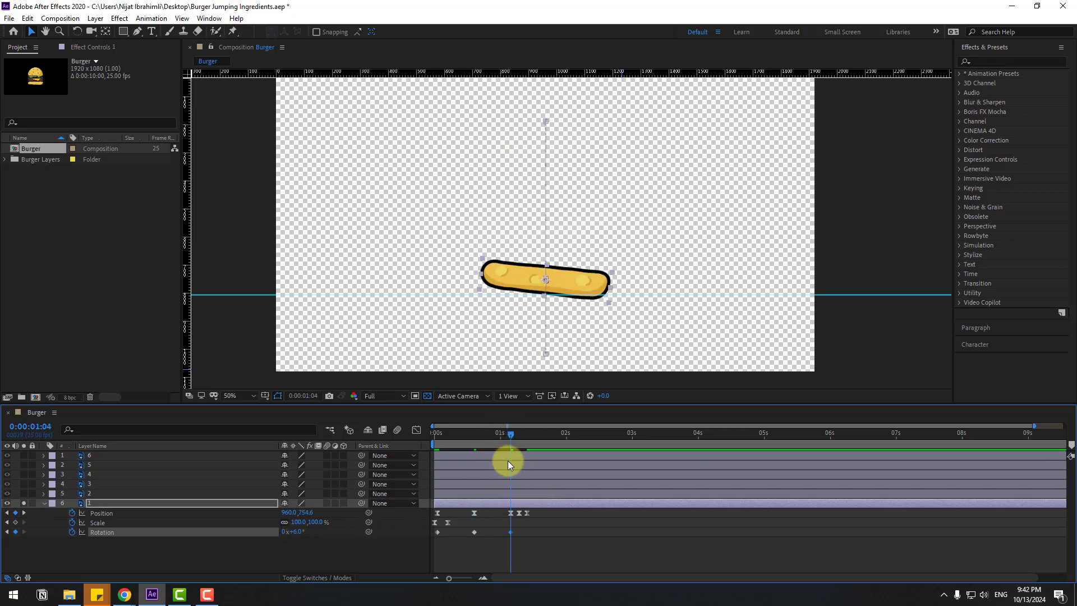
# - Add bun Rotation keyframes of -3° at 0:00:01:07 and 0° at 0:00:01:10
pyautogui.moveTo(514, 432); pyautogui.dragTo(519, 433)
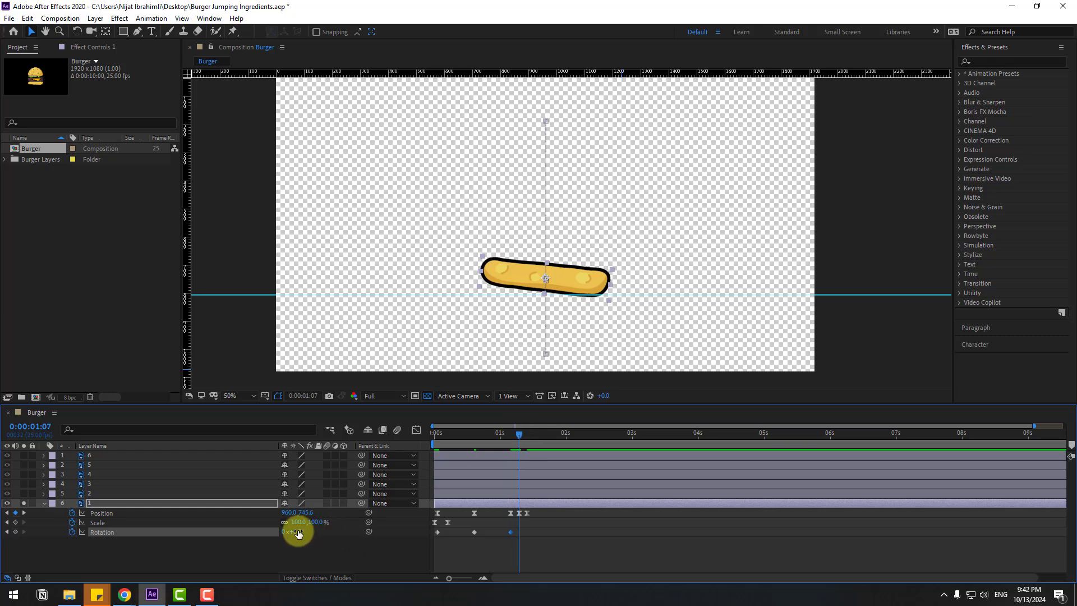
pyautogui.write('-3')
pyautogui.press('Return')
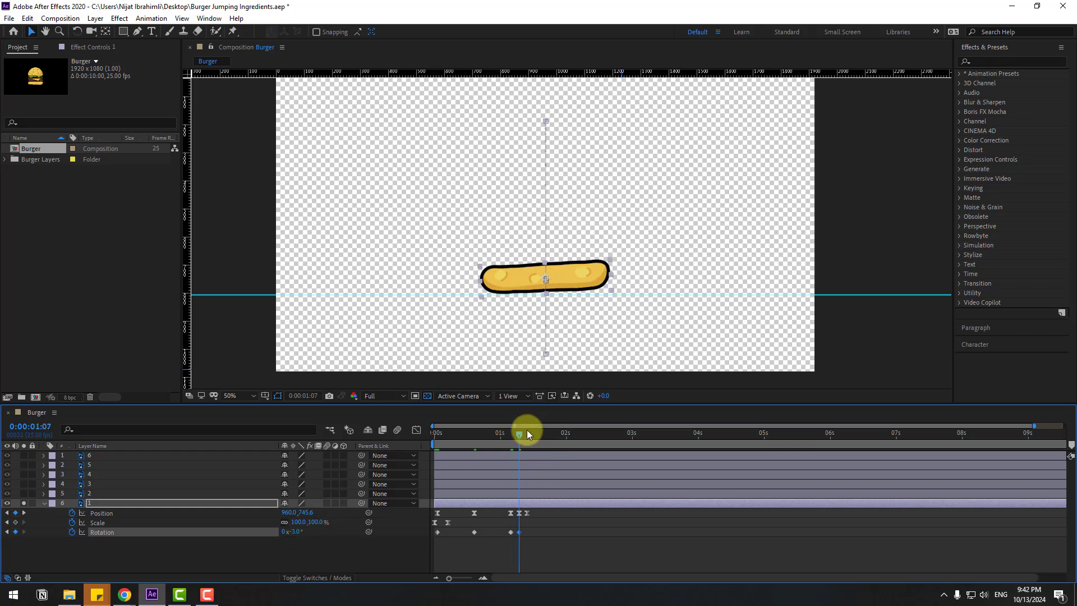
pyautogui.moveTo(522, 436); pyautogui.dragTo(525, 433)
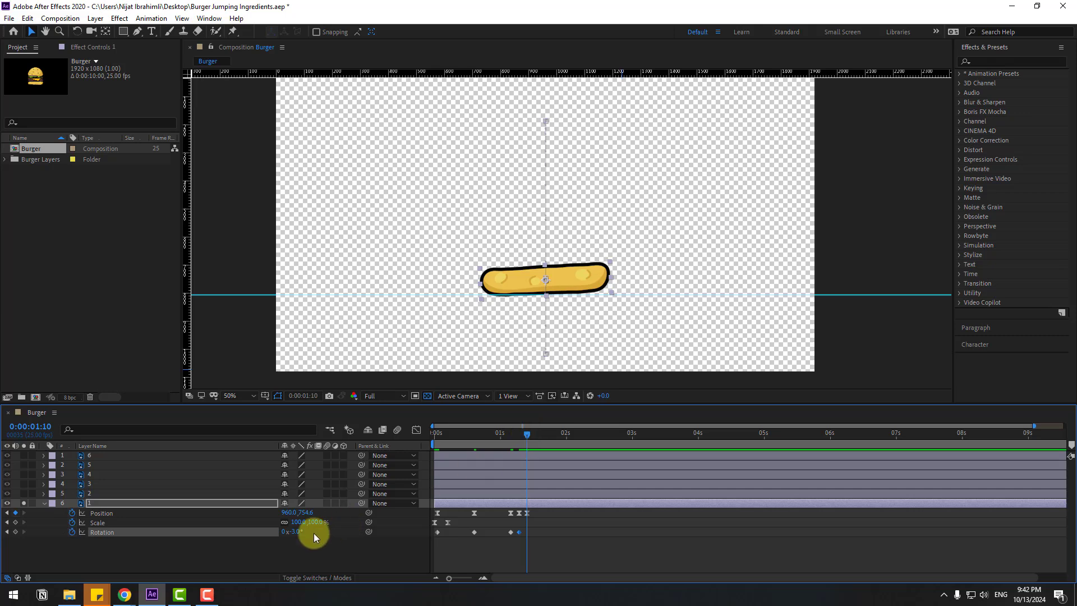
pyautogui.click(296, 532)
pyautogui.write('0')
pyautogui.press('Return')
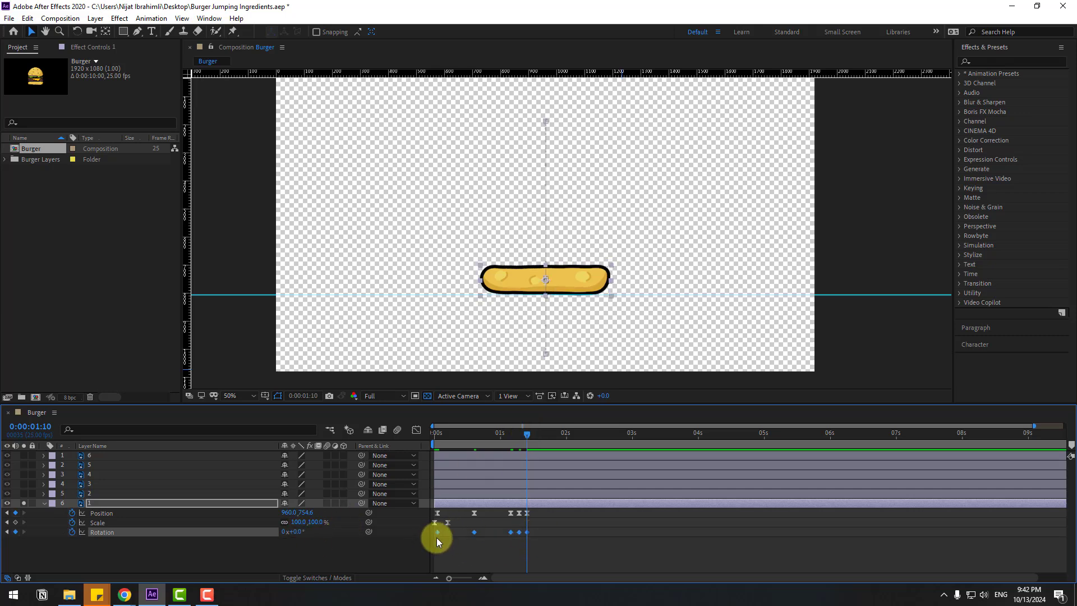
# - Apply Easy Ease to the rotation keyframes, preview the wobble, and show the Graph Editor
pyautogui.rightClick(438, 532)
pyautogui.moveTo(555, 524)
pyautogui.click(602, 449)
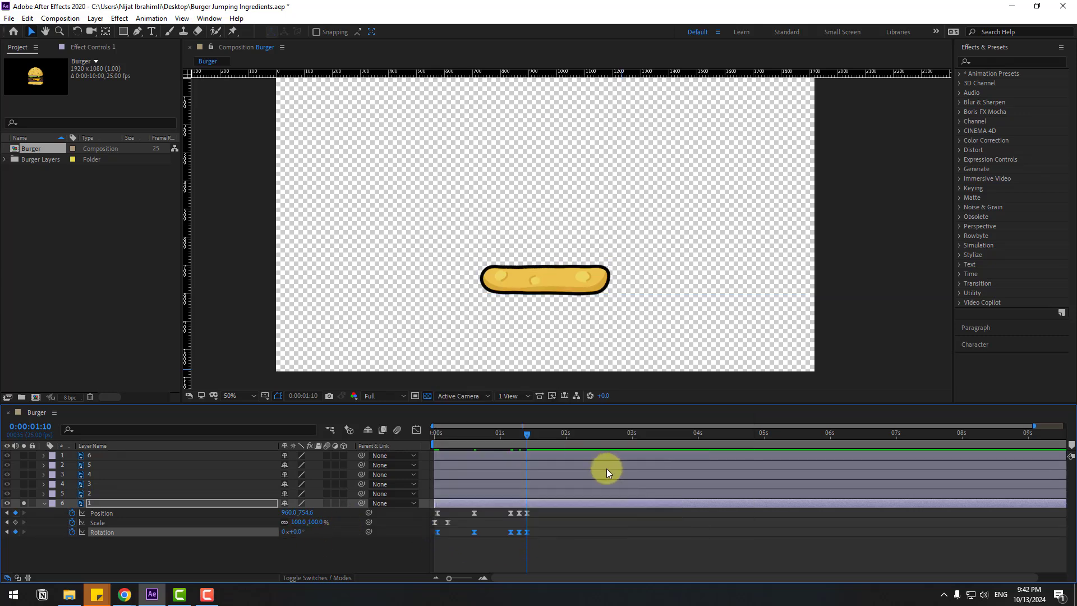
pyautogui.press('space')
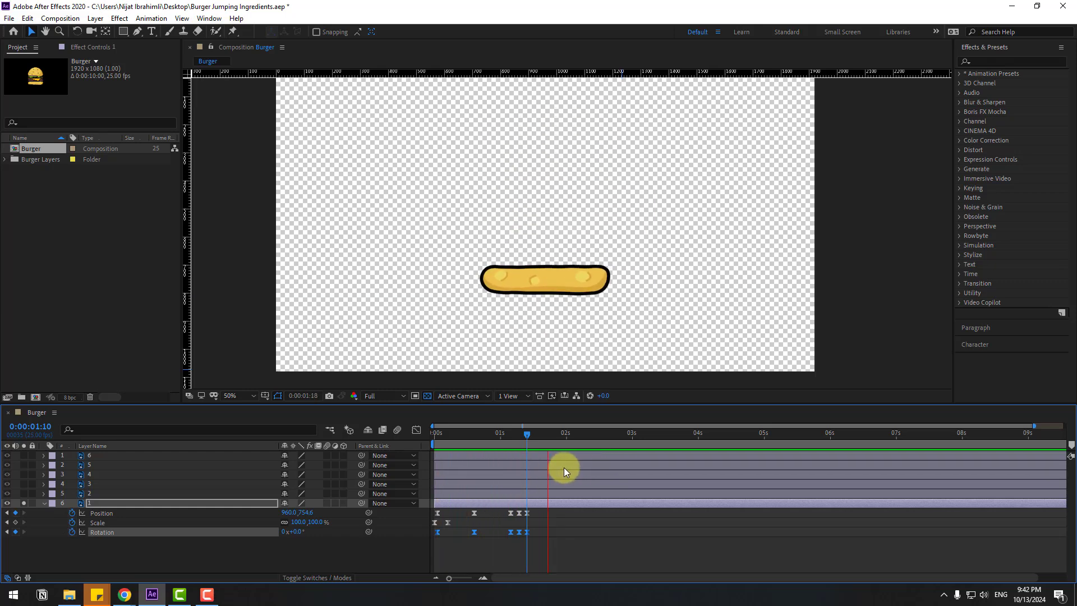
pyautogui.press('space')
pyautogui.click(416, 431)
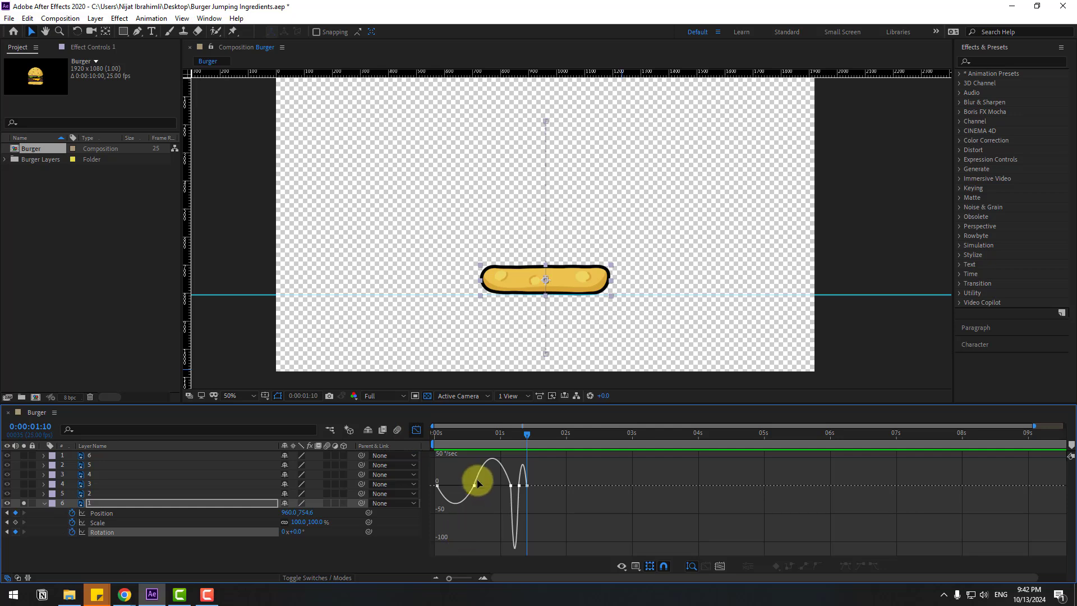
# - Stretch the rotation keyframes' ease influence toward about 90%, previewing, then return to the layer bars
pyautogui.moveTo(469, 486)
pyautogui.mouseDown()
pyautogui.moveTo(452, 486)
pyautogui.moveTo(484, 494)
pyautogui.mouseUp()
pyautogui.press('space')
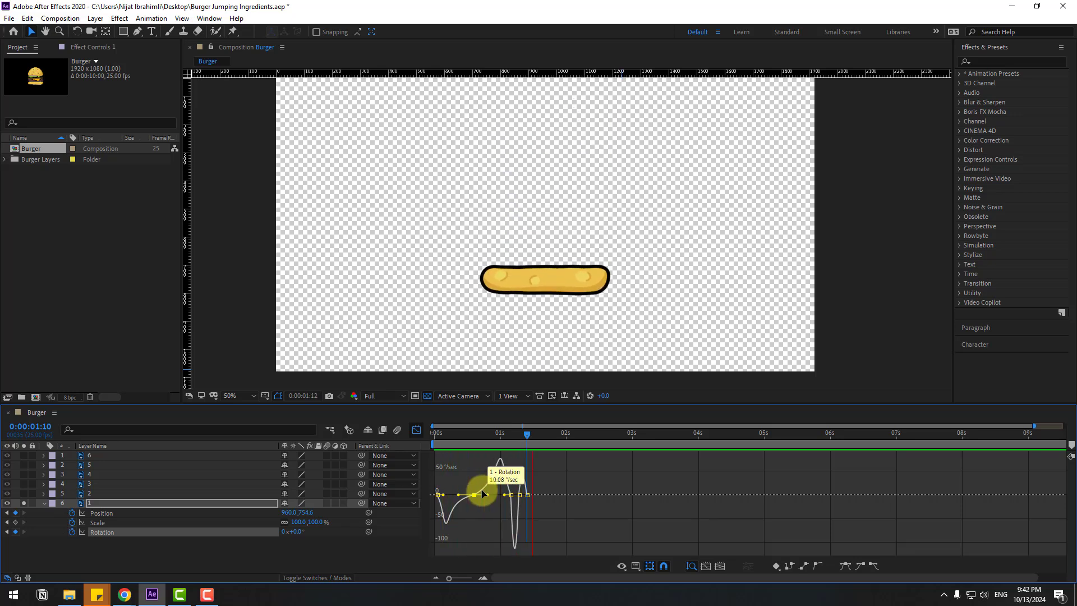
pyautogui.press('space')
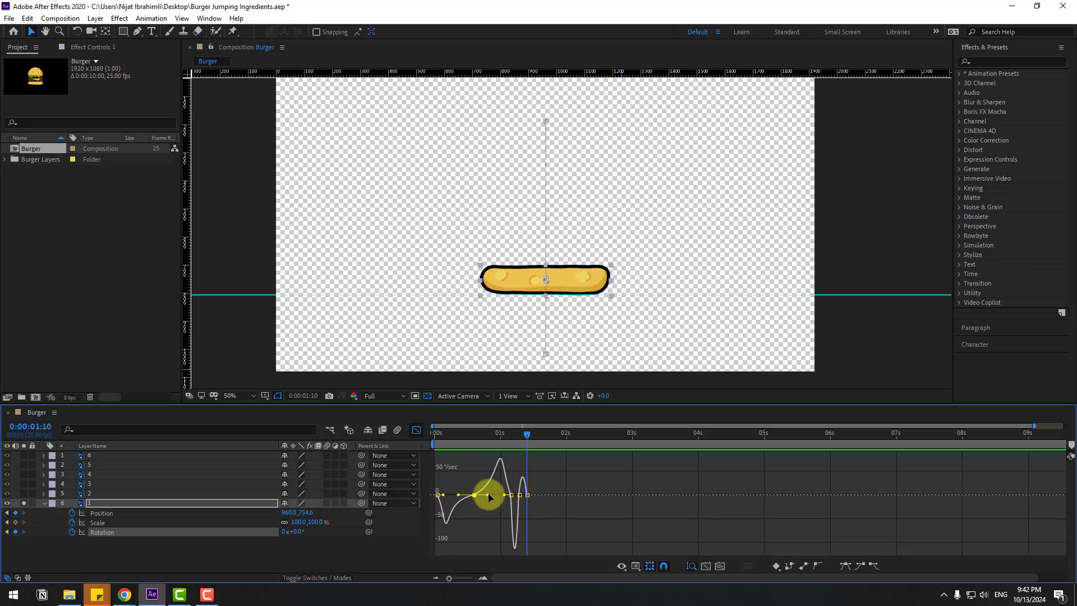
pyautogui.moveTo(489, 497); pyautogui.dragTo(493, 499)
pyautogui.press('space')
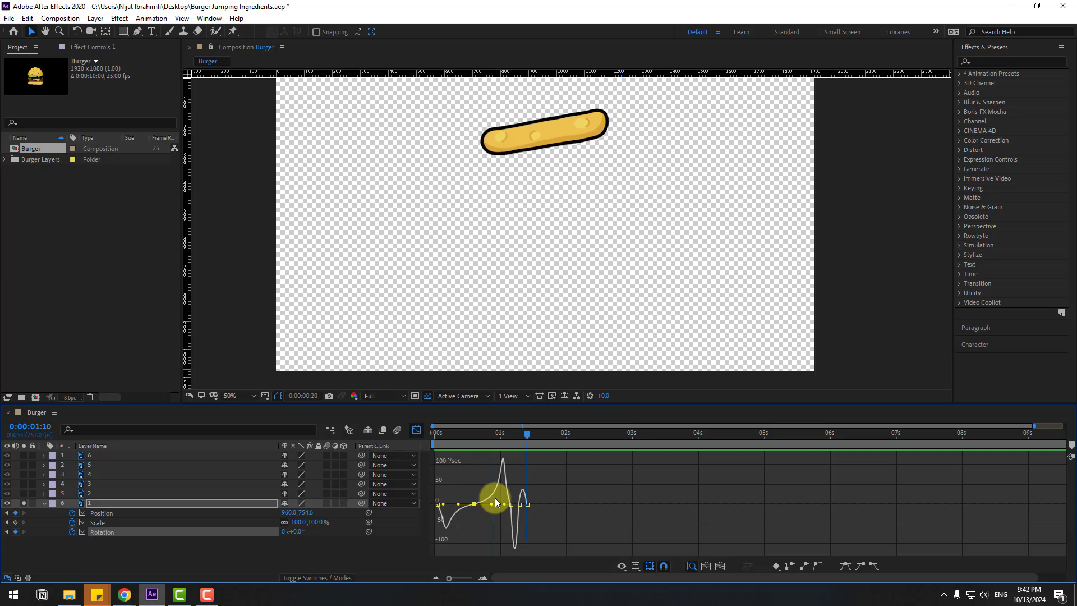
pyautogui.press('space')
pyautogui.press('space')
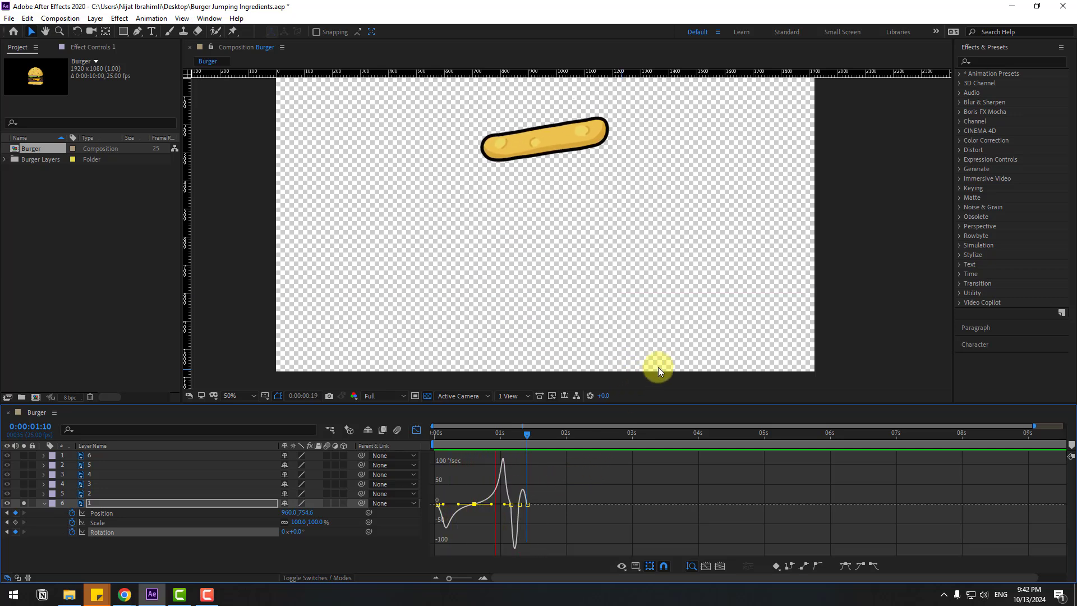
pyautogui.press('space')
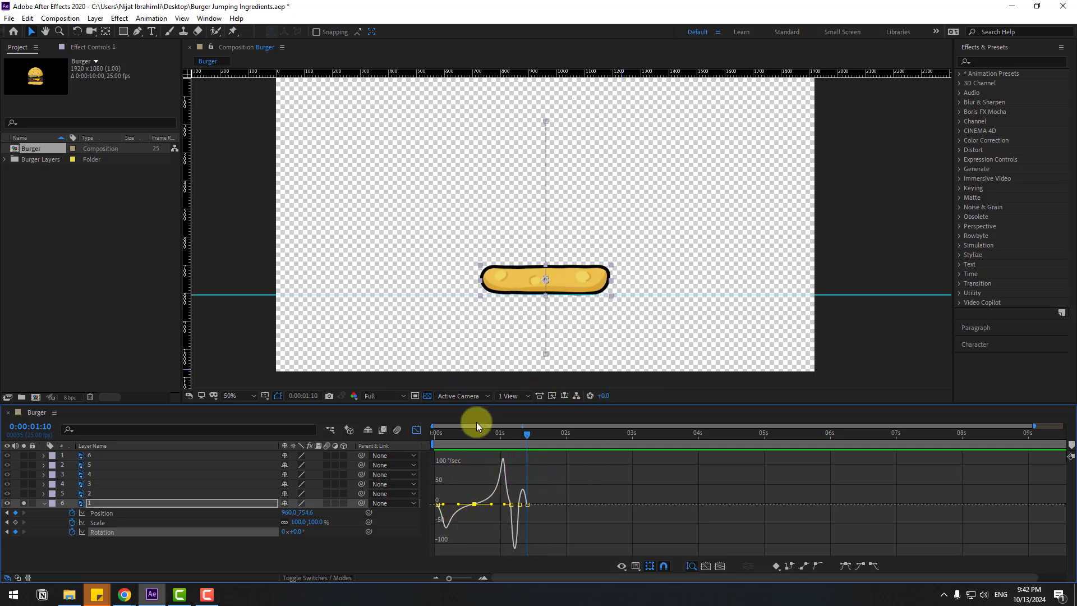
pyautogui.click(414, 430)
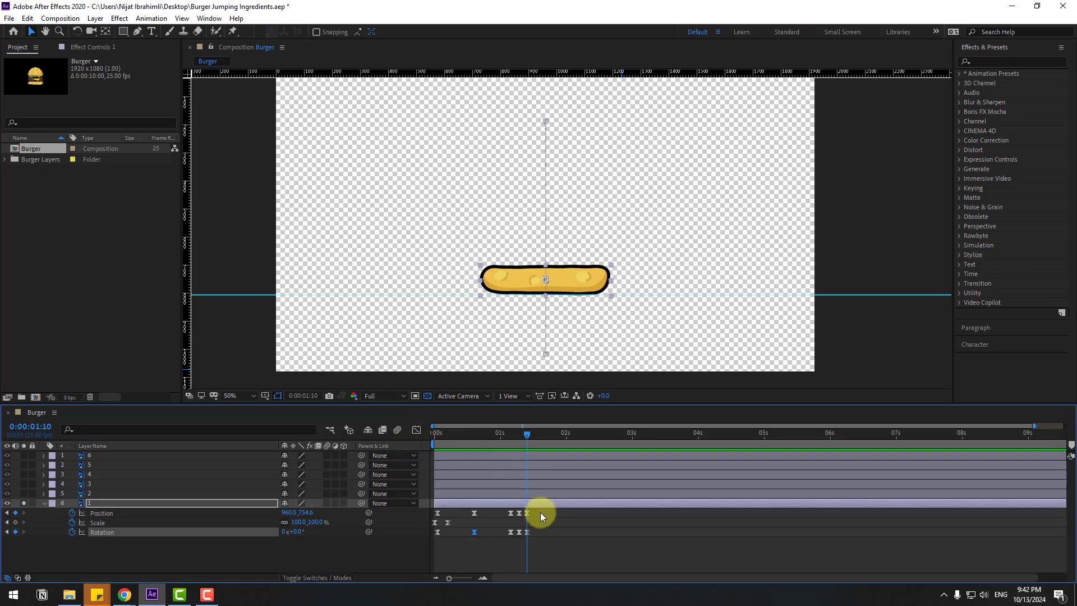
# - Copy all the bun's keyframes, paste them at 0:00:00:00 onto layers 2–6, and preview
pyautogui.moveTo(540, 513); pyautogui.dragTo(416, 540)
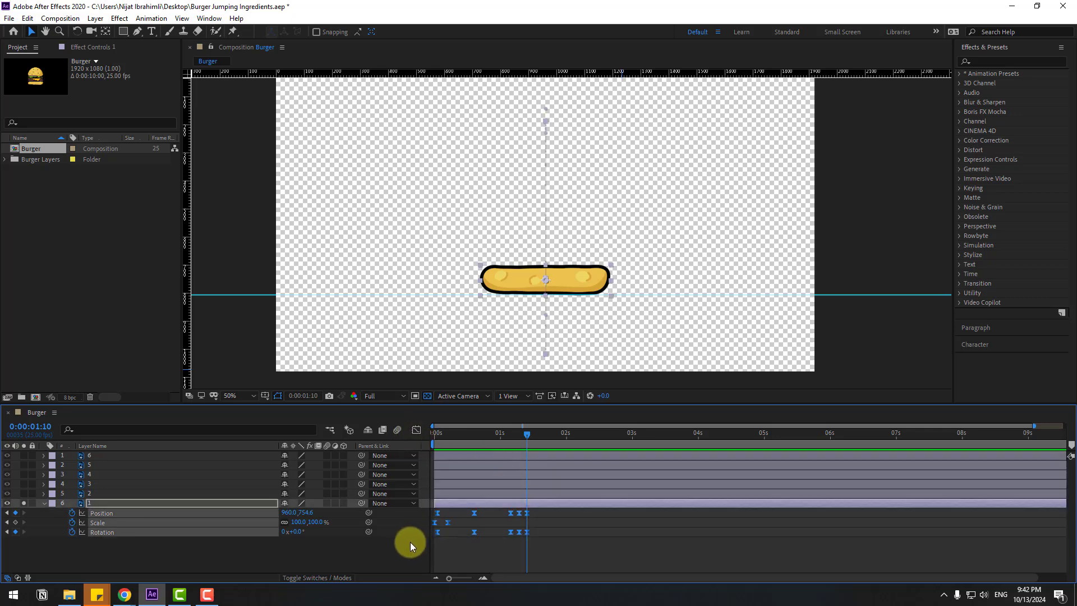
pyautogui.hotkey('ctrl', 'c')
pyautogui.moveTo(515, 443); pyautogui.dragTo(408, 445)
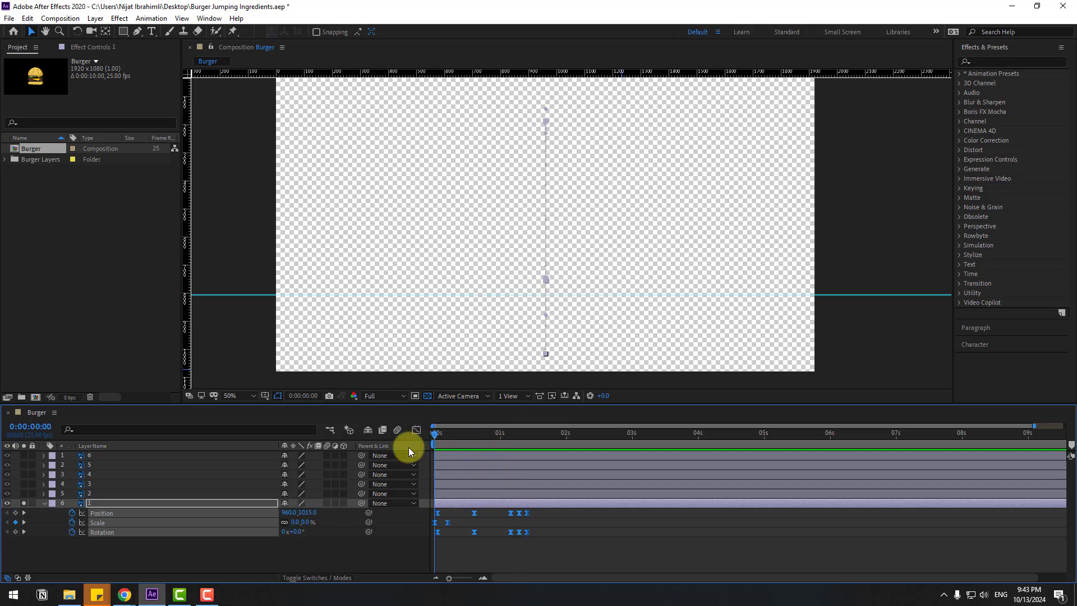
pyautogui.click(99, 492)
pyautogui.keyDown('shift'); pyautogui.click(95, 456); pyautogui.keyUp('shift')
pyautogui.hotkey('ctrl', 'v')
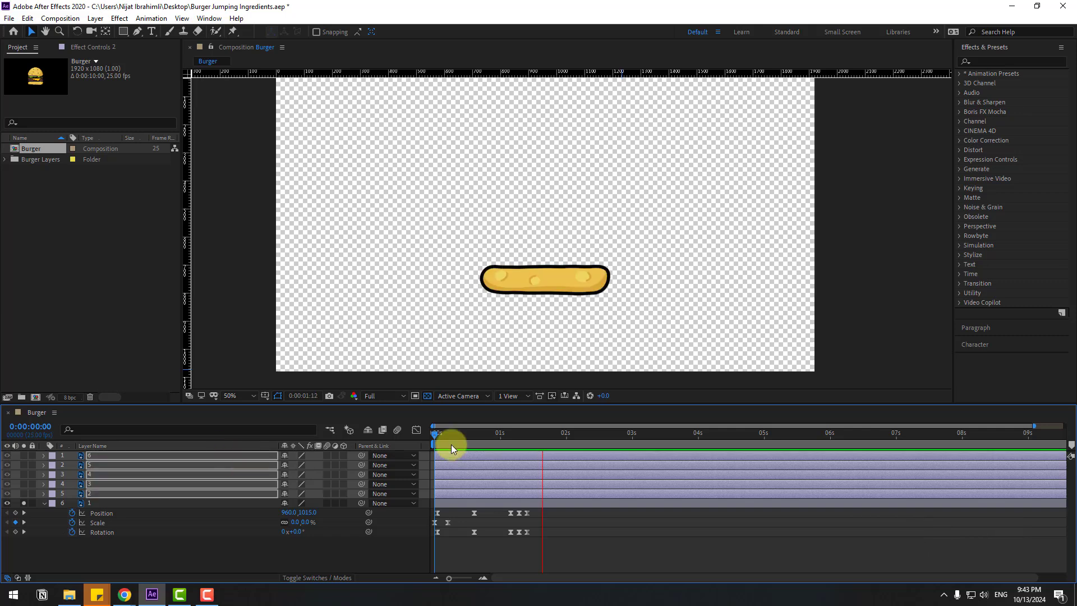
pyautogui.click(24, 504)
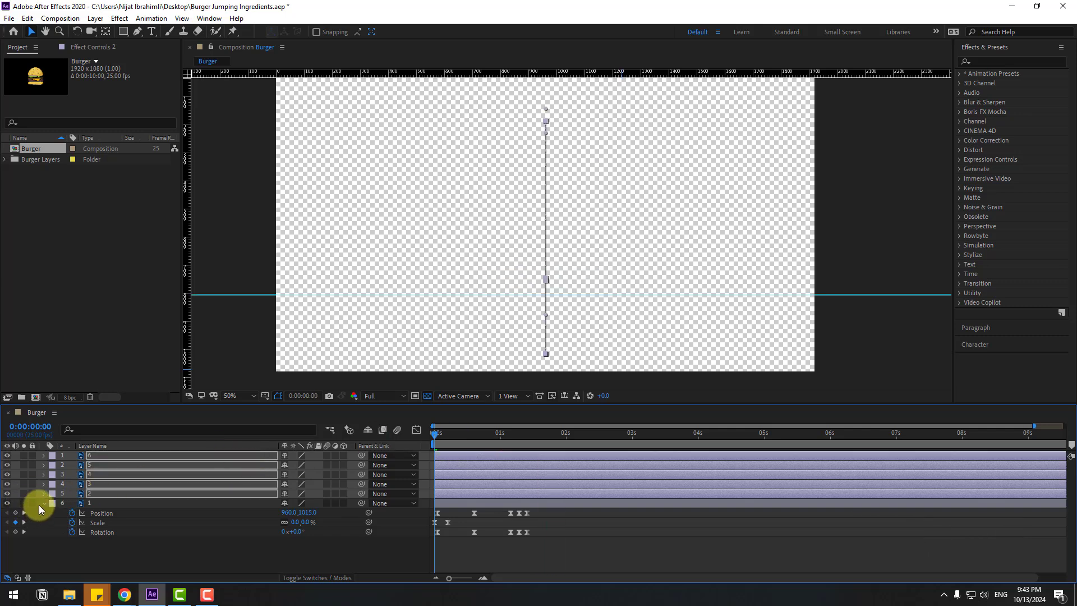
pyautogui.click(43, 503)
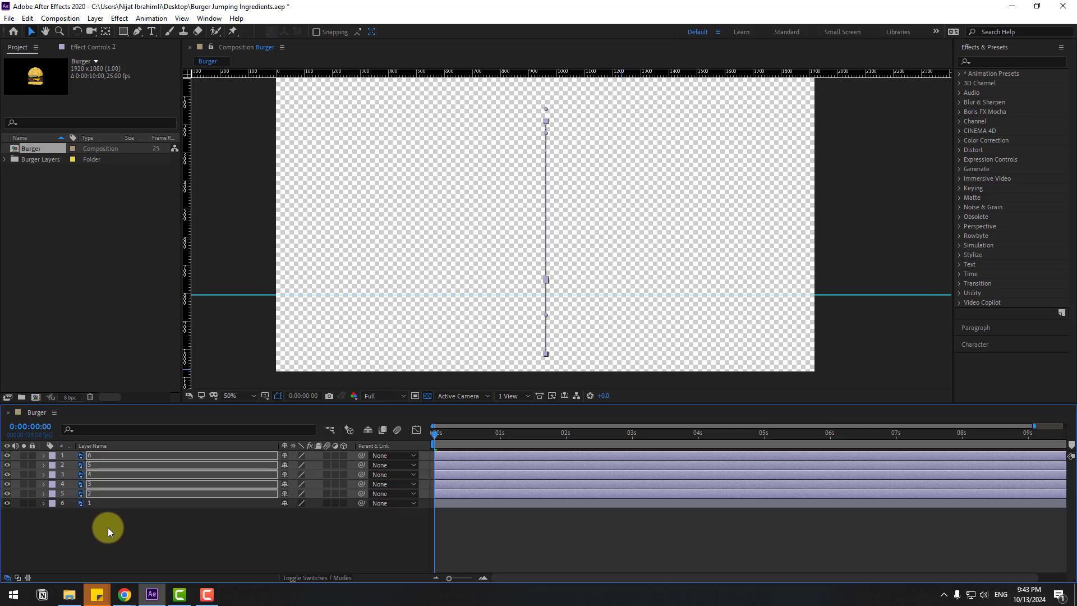
pyautogui.press('space')
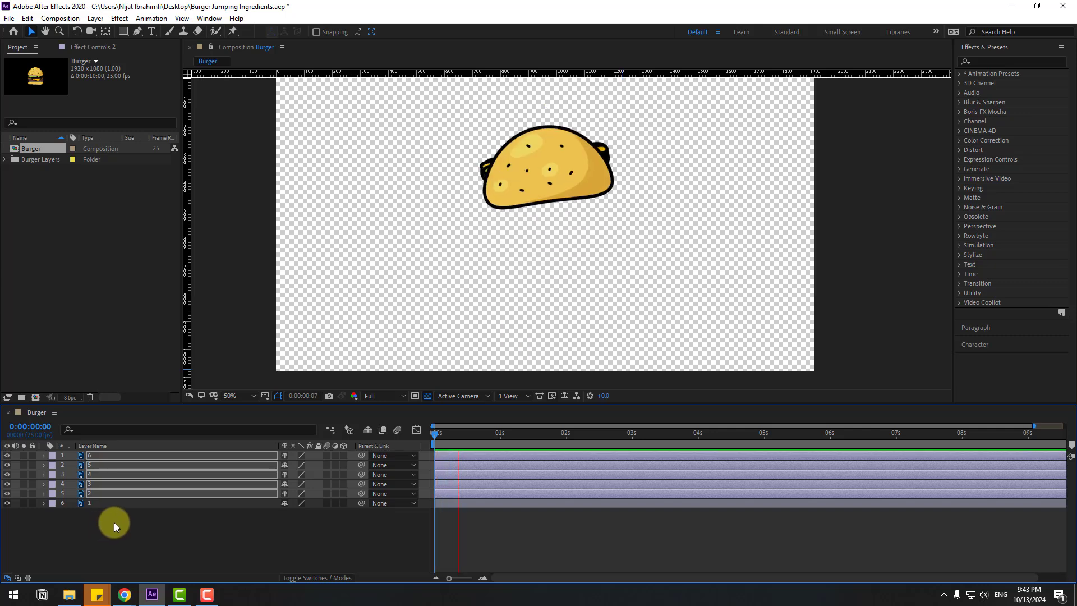
# - Stop playback and shift layer 2's bar to start at frame 3
pyautogui.click(431, 435)
pyautogui.click(86, 541)
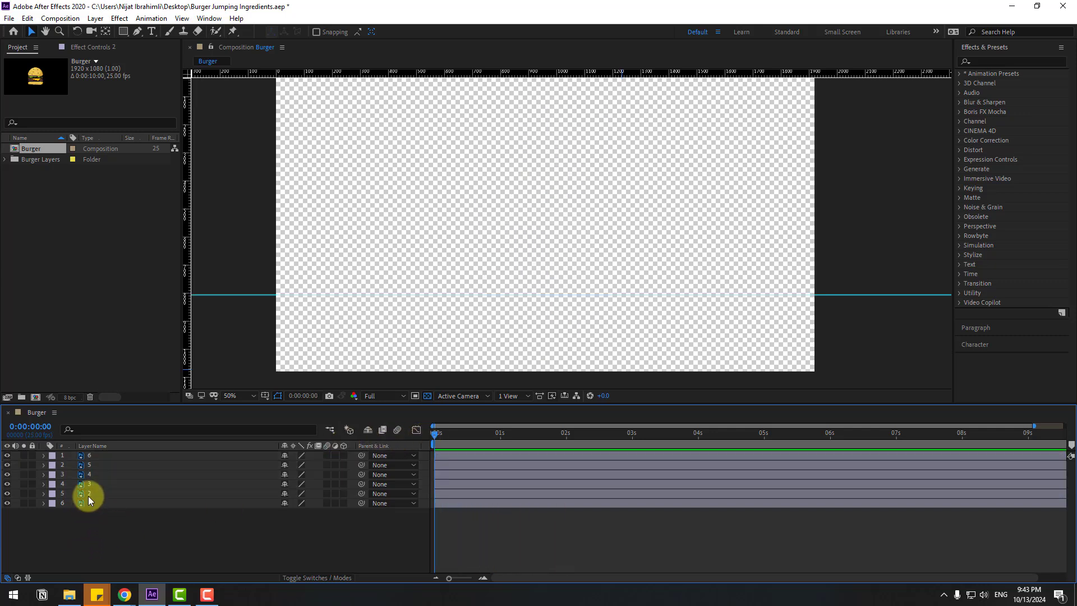
pyautogui.click(89, 493)
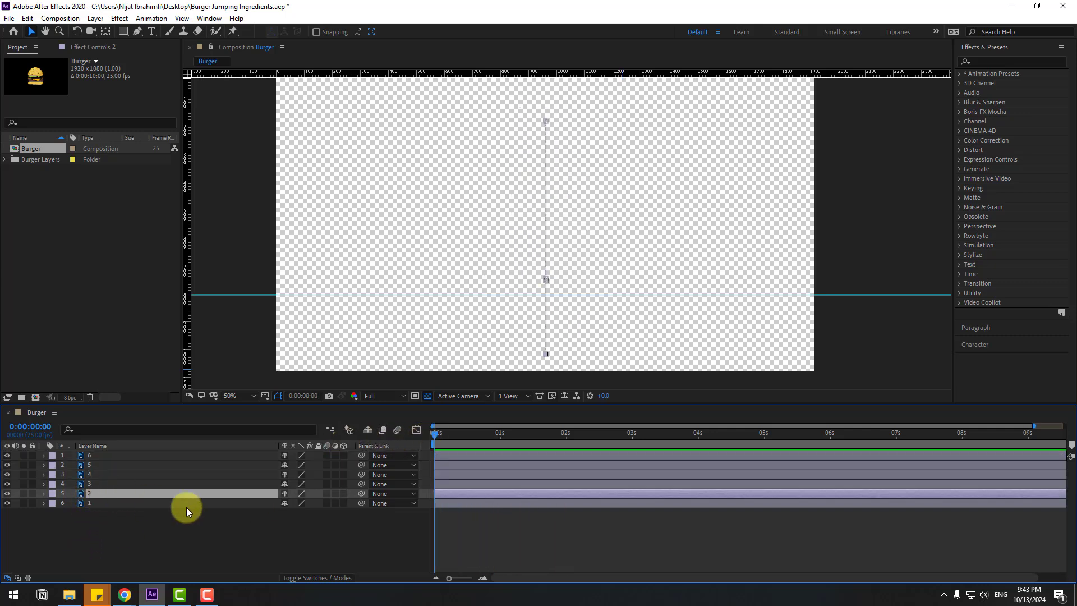
pyautogui.press('pagedown')
pyautogui.press('pagedown')
pyautogui.press('pagedown')
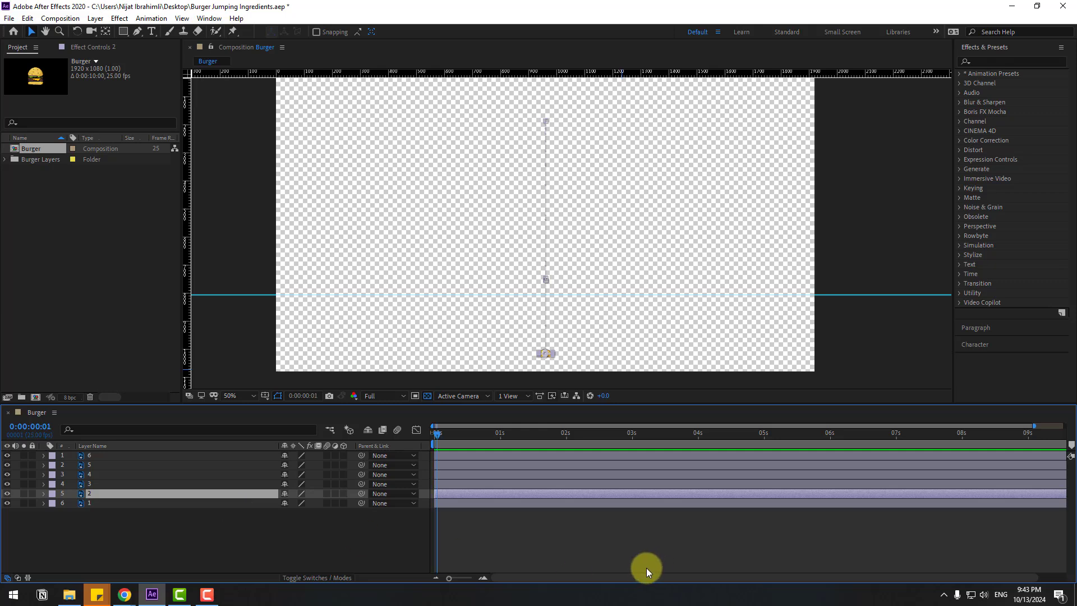
pyautogui.scroll(5, 477, 529)
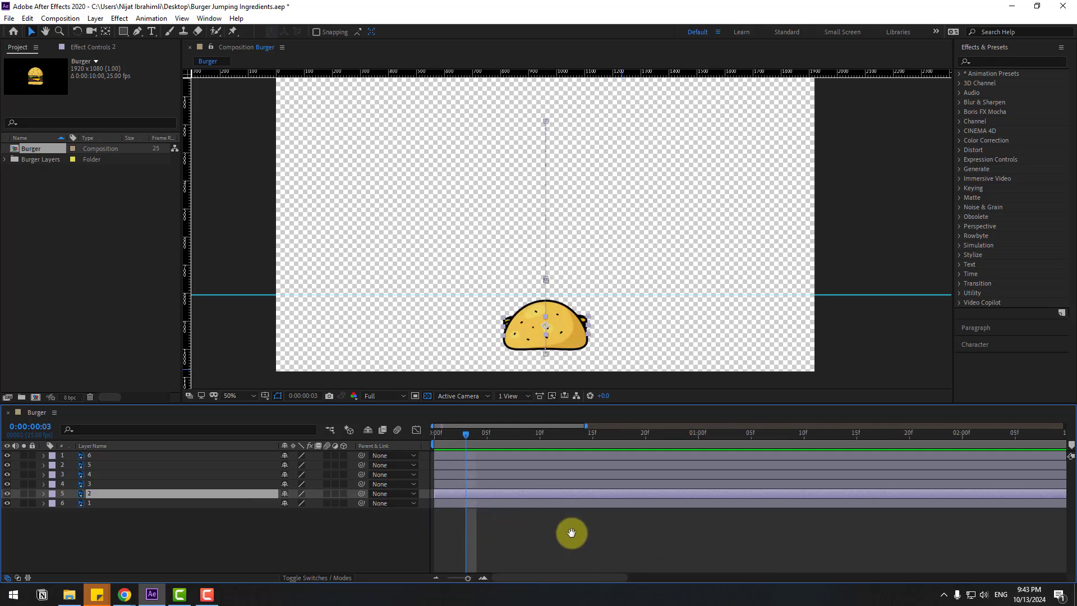
pyautogui.moveTo(449, 495); pyautogui.dragTo(537, 474)
# - Delay layer 5 to start at frame 12 and layer 6 at frame 15, then return to frame 0
pyautogui.press('pagedown')
pyautogui.press('pagedown')
pyautogui.press('pagedown')
pyautogui.press('pagedown')
pyautogui.press('pagedown')
pyautogui.press('pagedown')
pyautogui.press('pagedown')
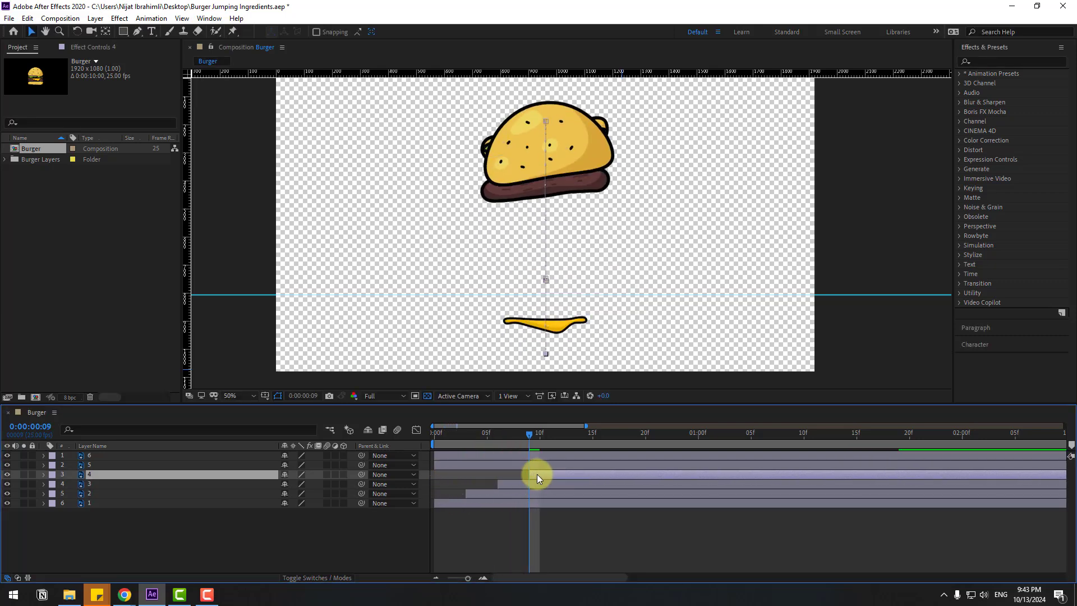
pyautogui.press('pagedown')
pyautogui.press('pagedown')
pyautogui.moveTo(446, 465); pyautogui.dragTo(564, 465)
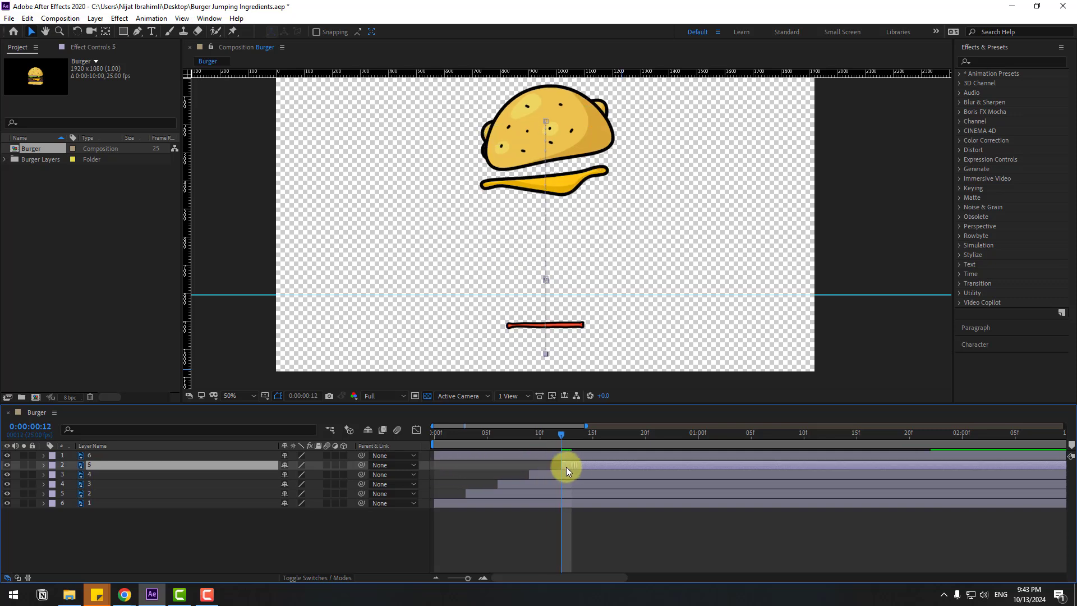
pyautogui.click(454, 454)
pyautogui.press('pagedown')
pyautogui.press('pagedown')
pyautogui.press('pagedown')
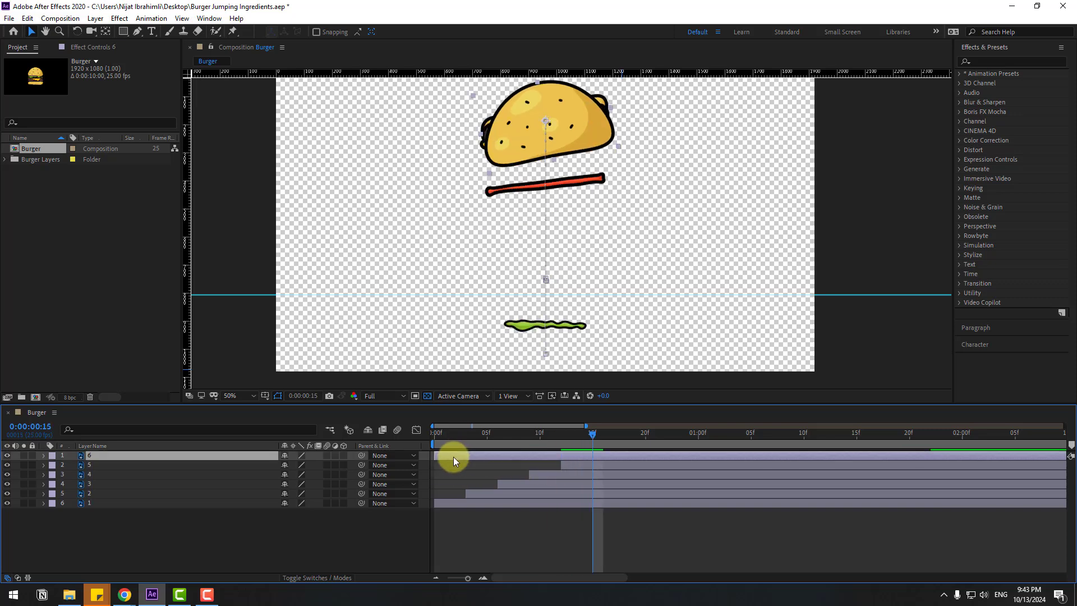
pyautogui.moveTo(460, 460); pyautogui.dragTo(618, 459)
pyautogui.press('Home')
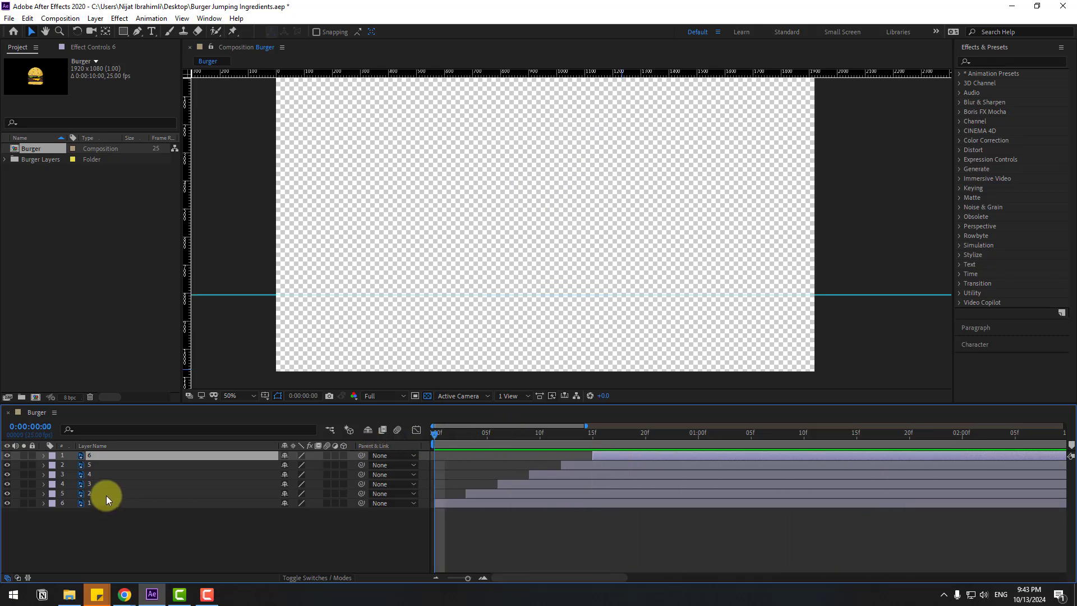
# - Raise the patty's 1:13 landing Position Y to about 663.6 so it rests on the bottom bun
pyautogui.click(102, 494)
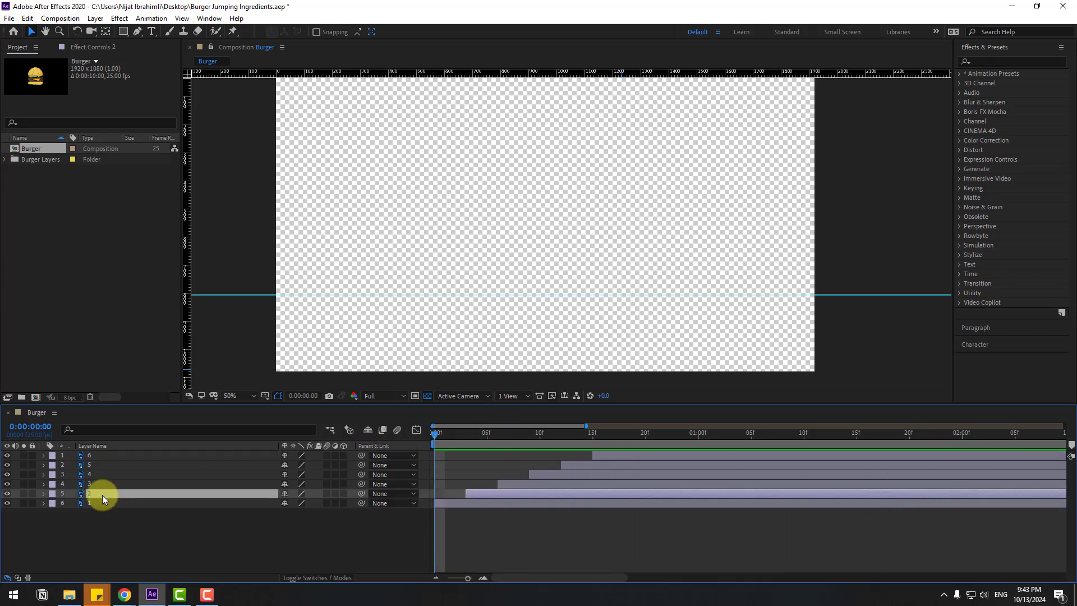
pyautogui.press('p')
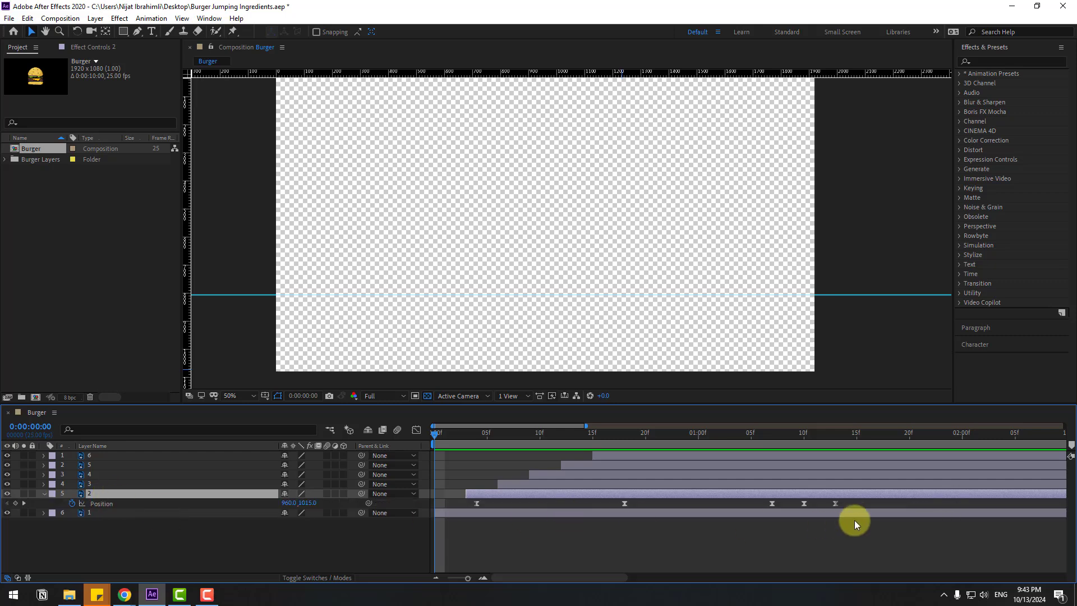
pyautogui.moveTo(842, 504); pyautogui.dragTo(469, 521)
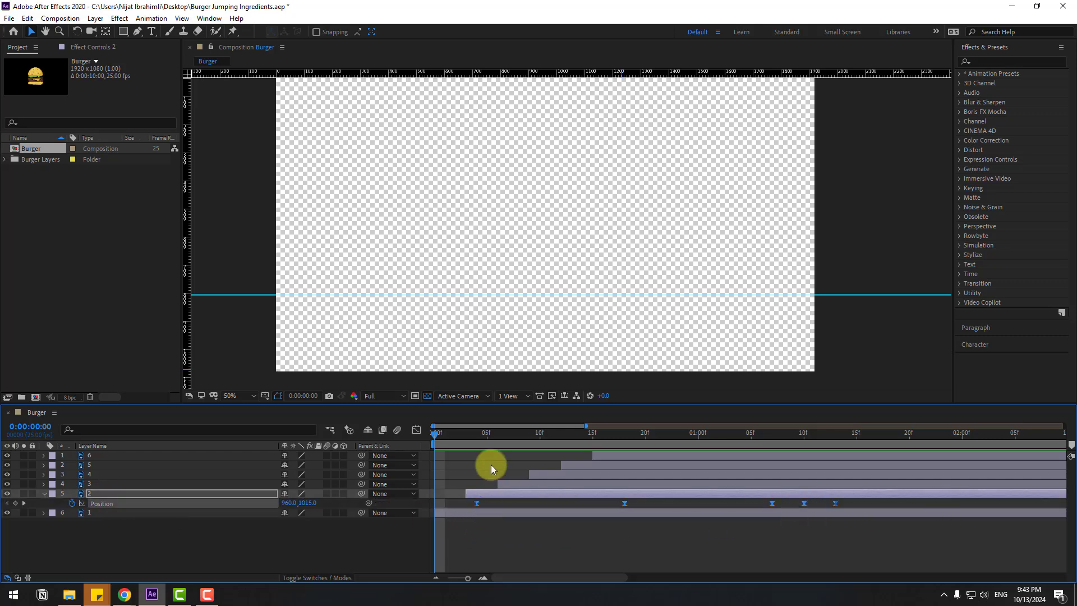
pyautogui.moveTo(479, 436); pyautogui.dragTo(835, 441)
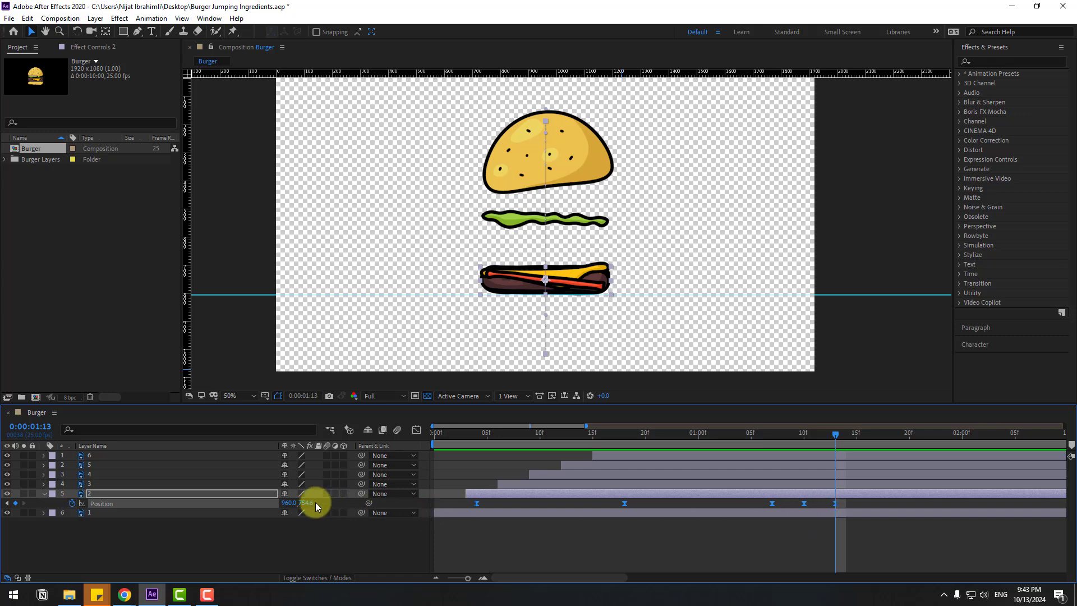
pyautogui.moveTo(305, 503); pyautogui.dragTo(260, 505)
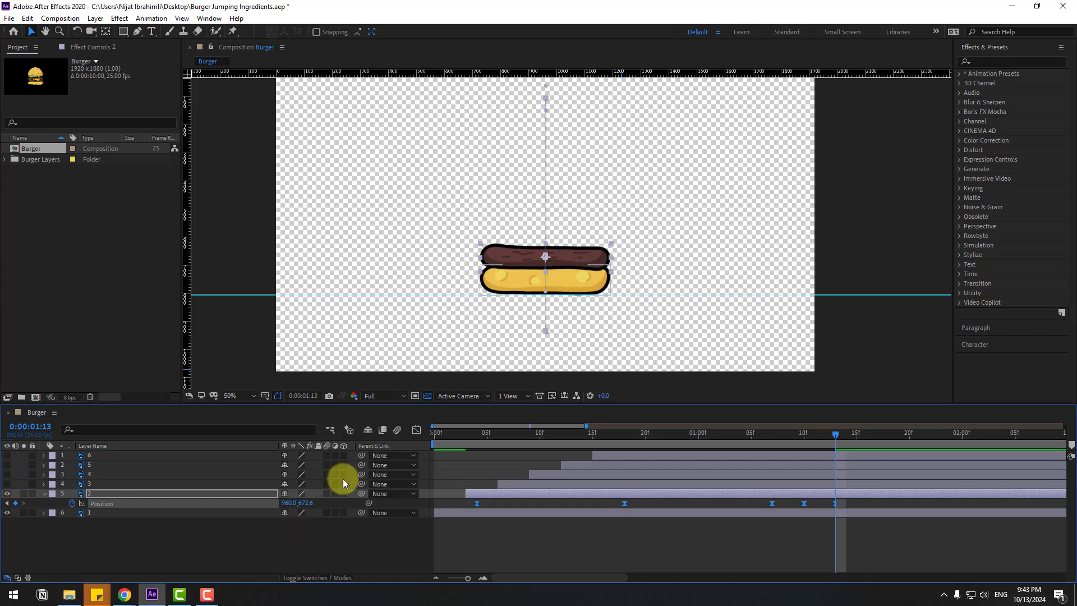
pyautogui.scroll(2, 600, 290)
pyautogui.moveTo(311, 499)
pyautogui.mouseDown()
pyautogui.moveTo(298, 498)
pyautogui.moveTo(307, 497)
pyautogui.mouseUp()
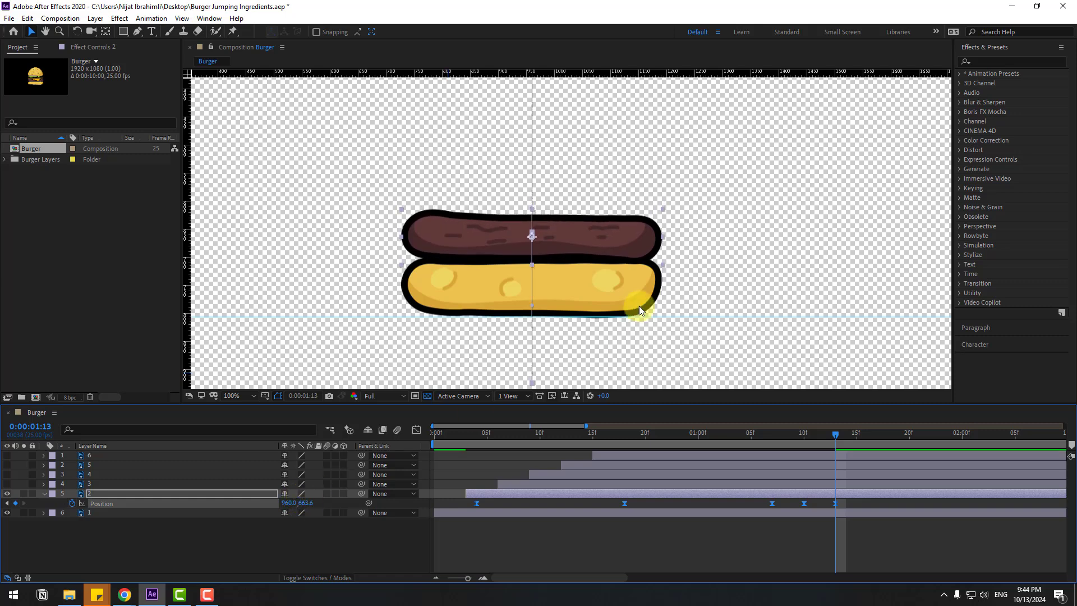
pyautogui.scroll(-2, 698, 280)
pyautogui.press('space')
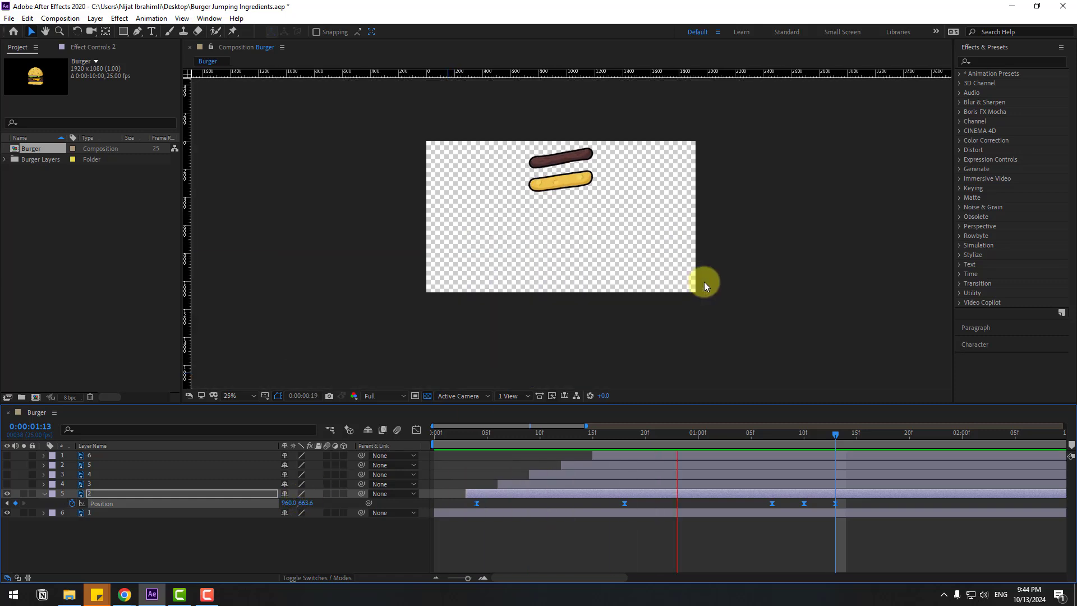
pyautogui.press('space')
# - Lower the patty's 0:18 jump peak to Y 297, previewing the jump
pyautogui.moveTo(648, 433); pyautogui.dragTo(623, 434)
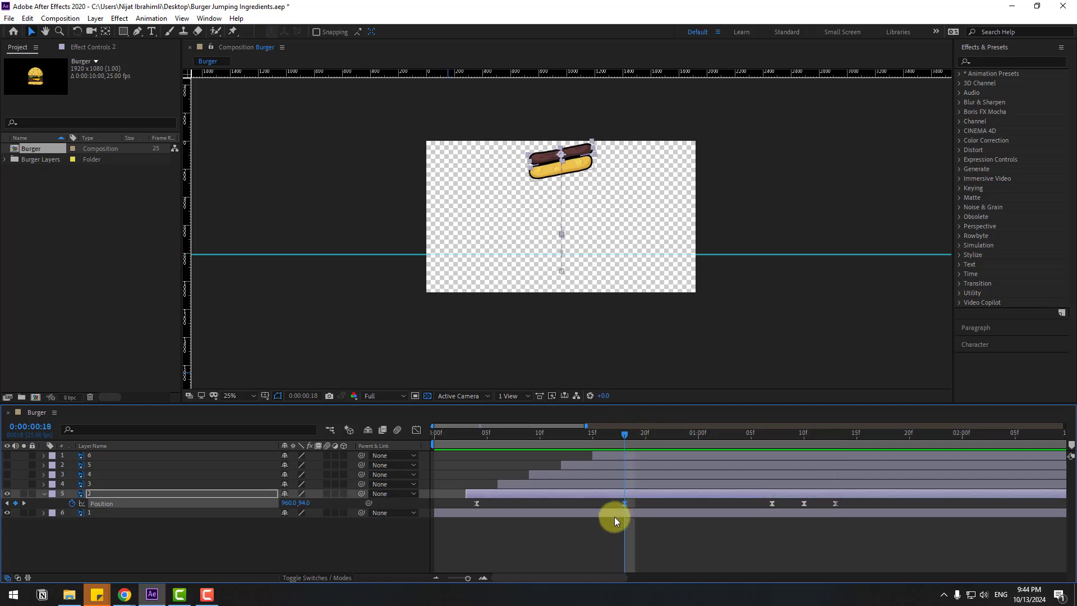
pyautogui.moveTo(303, 504); pyautogui.dragTo(431, 494)
pyautogui.press('space')
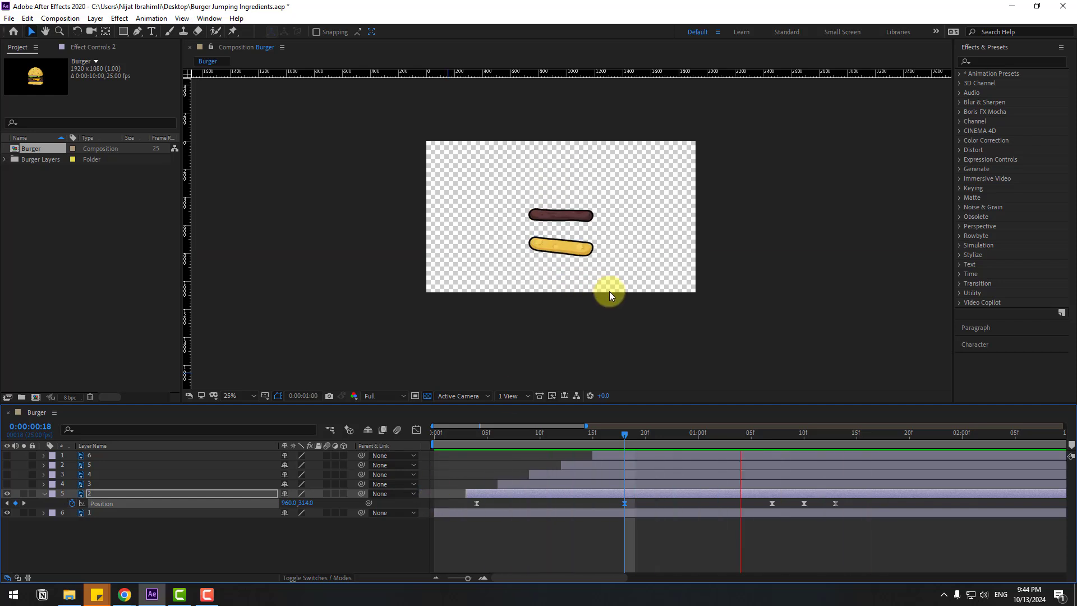
pyautogui.press('space')
pyautogui.press('space')
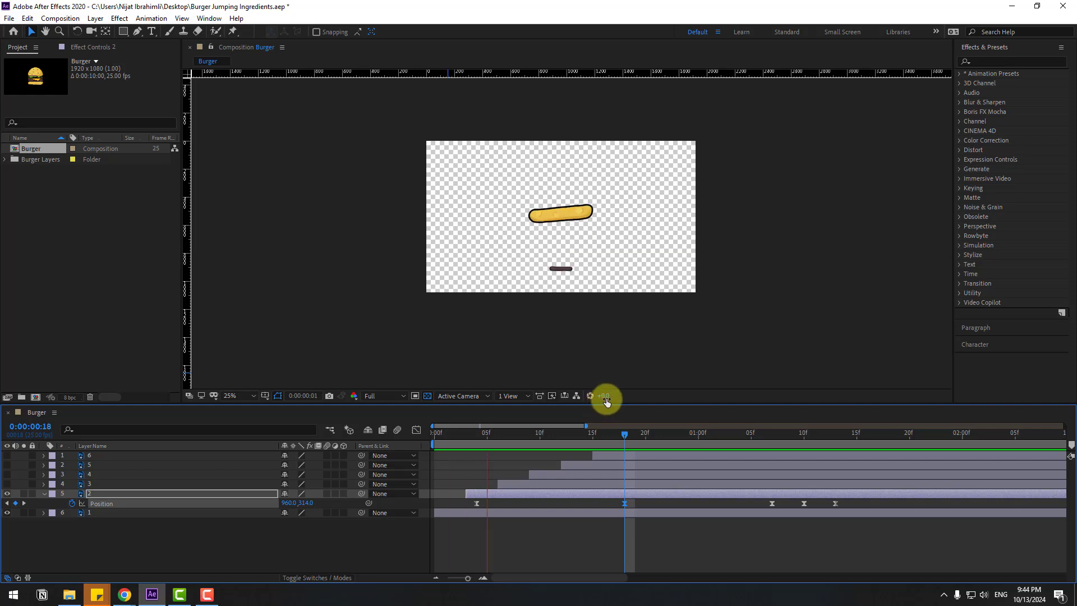
pyautogui.press('space')
pyautogui.moveTo(307, 505); pyautogui.dragTo(306, 503)
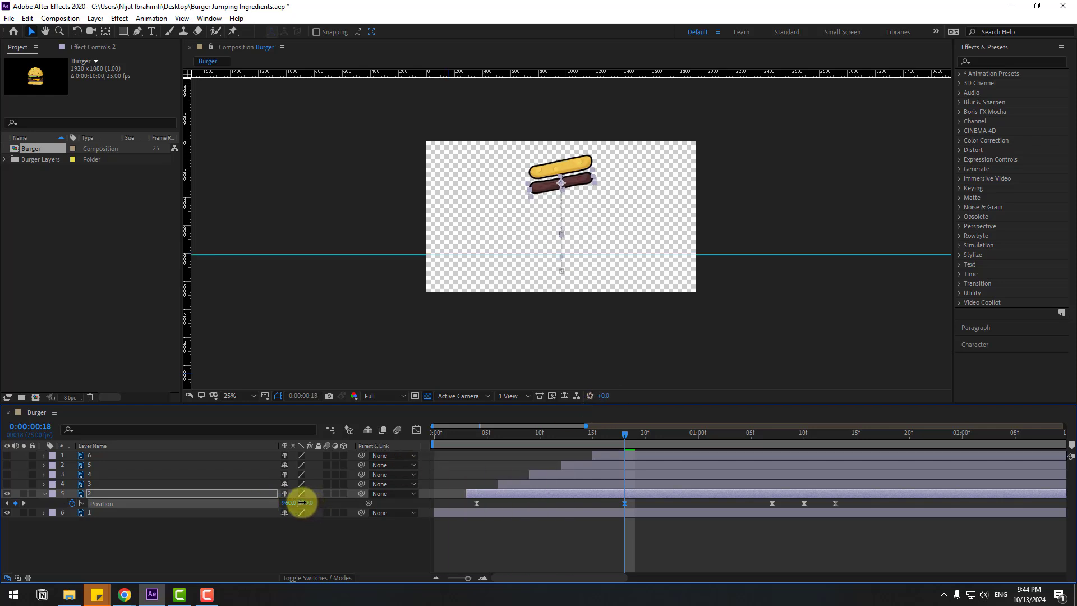
pyautogui.press('space')
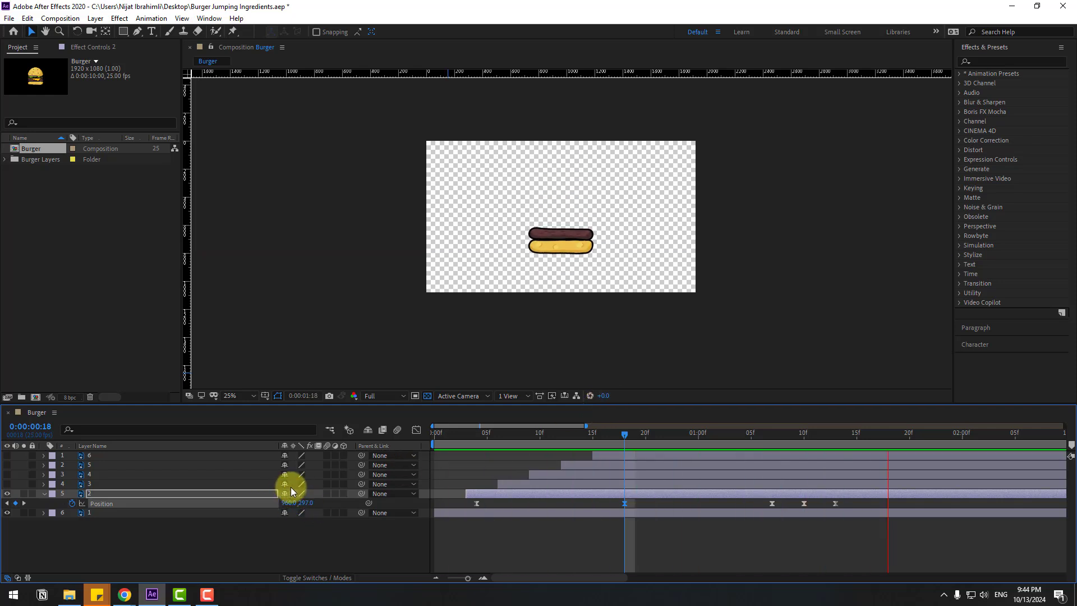
pyautogui.press('space')
# - Show cheese layer 3 and set its 1:16 landing Position Y to 634.6, on the patty
pyautogui.click(94, 486)
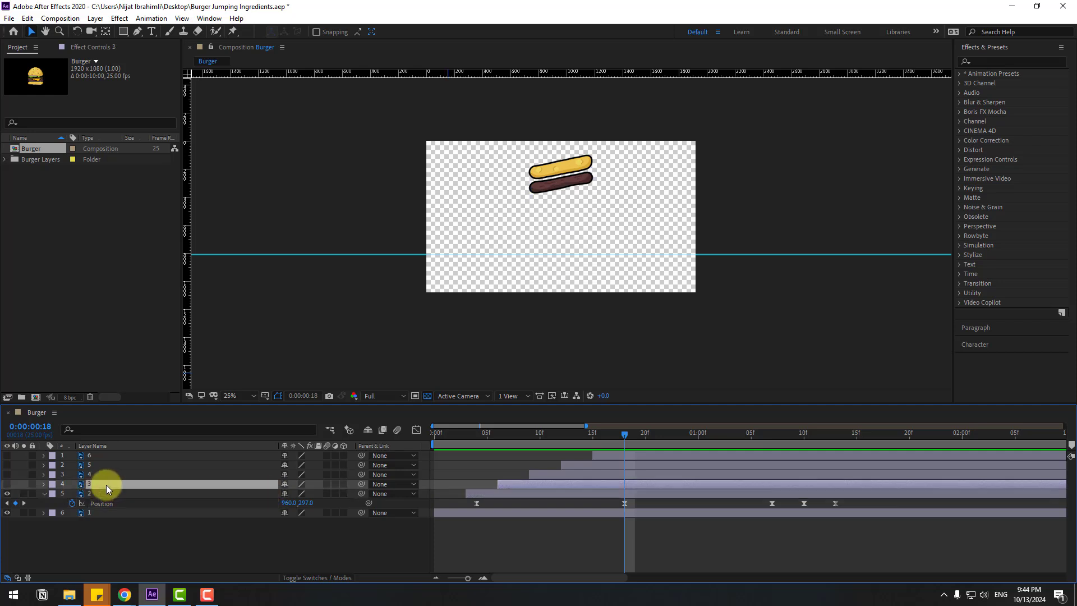
pyautogui.click(8, 483)
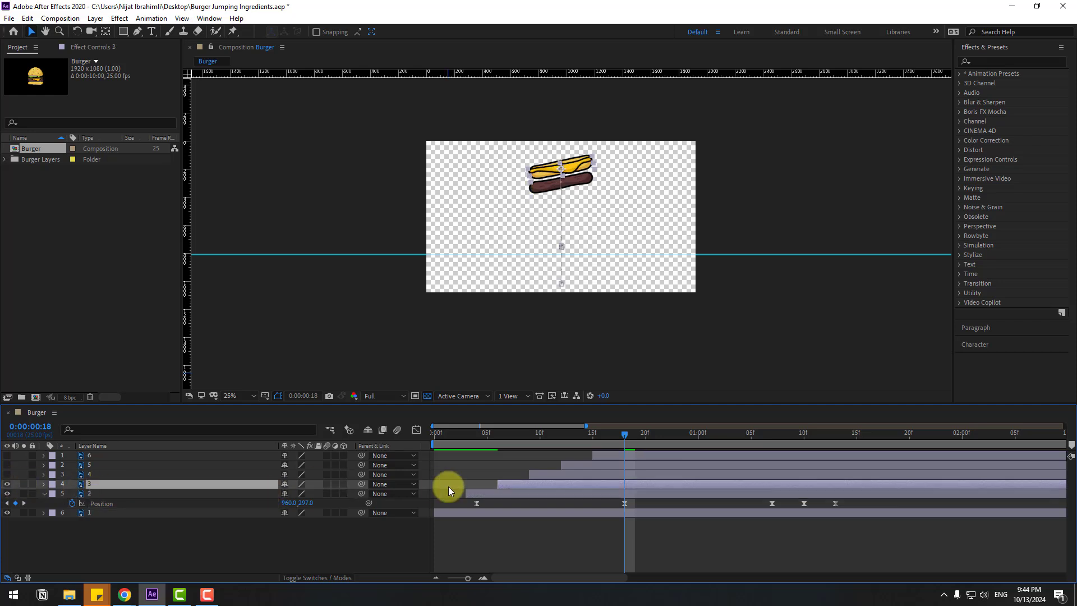
pyautogui.press('p')
pyautogui.moveTo(887, 493); pyautogui.dragTo(550, 503)
pyautogui.moveTo(675, 439); pyautogui.dragTo(863, 436)
pyautogui.press('.')
pyautogui.press('.')
pyautogui.click(296, 503)
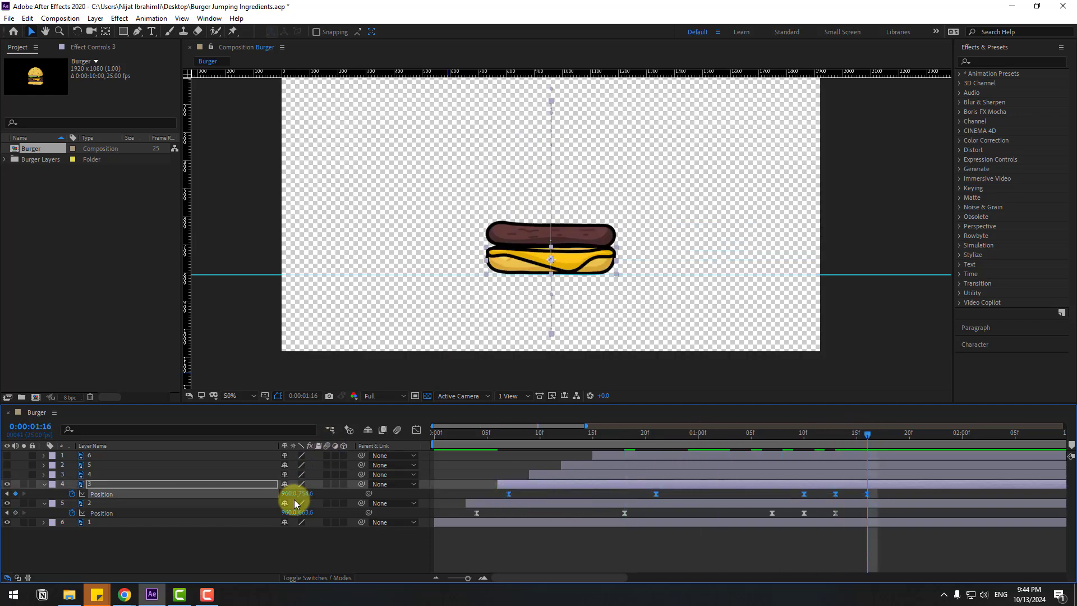
pyautogui.moveTo(305, 498); pyautogui.dragTo(245, 492)
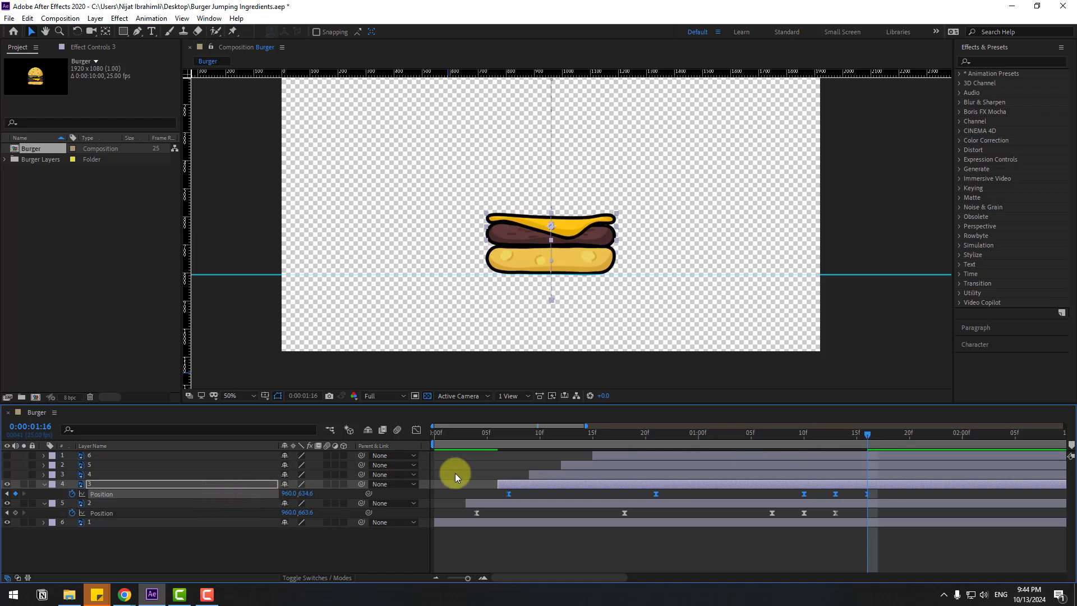
pyautogui.press(',')
pyautogui.press('space')
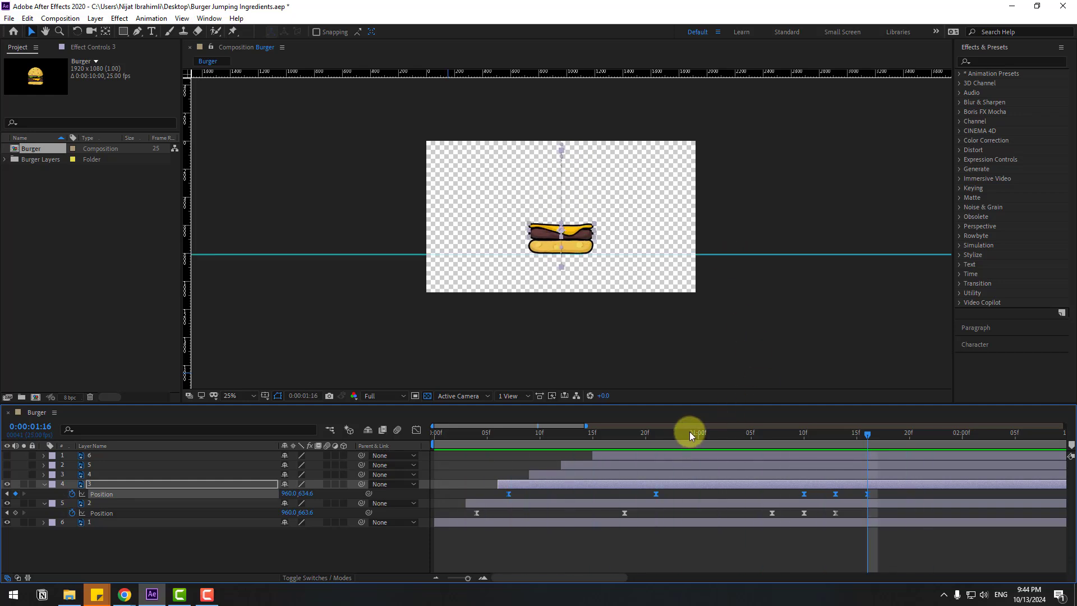
# - Lower the cheese's 0:21 jump peak to Y 386 and preview
pyautogui.moveTo(690, 432); pyautogui.dragTo(656, 433)
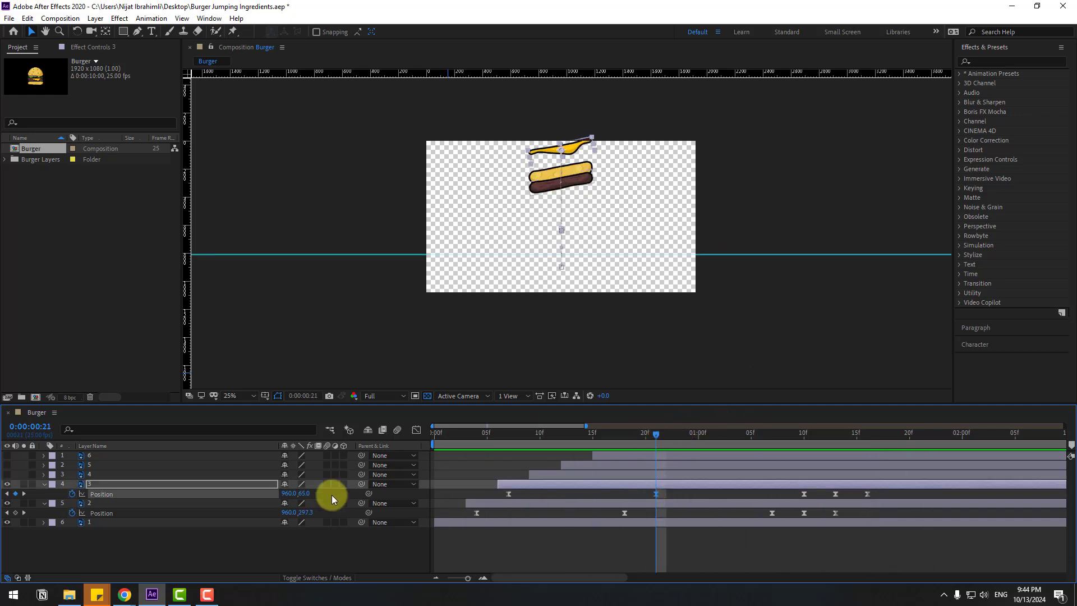
pyautogui.moveTo(306, 496); pyautogui.dragTo(502, 470)
pyautogui.press('space')
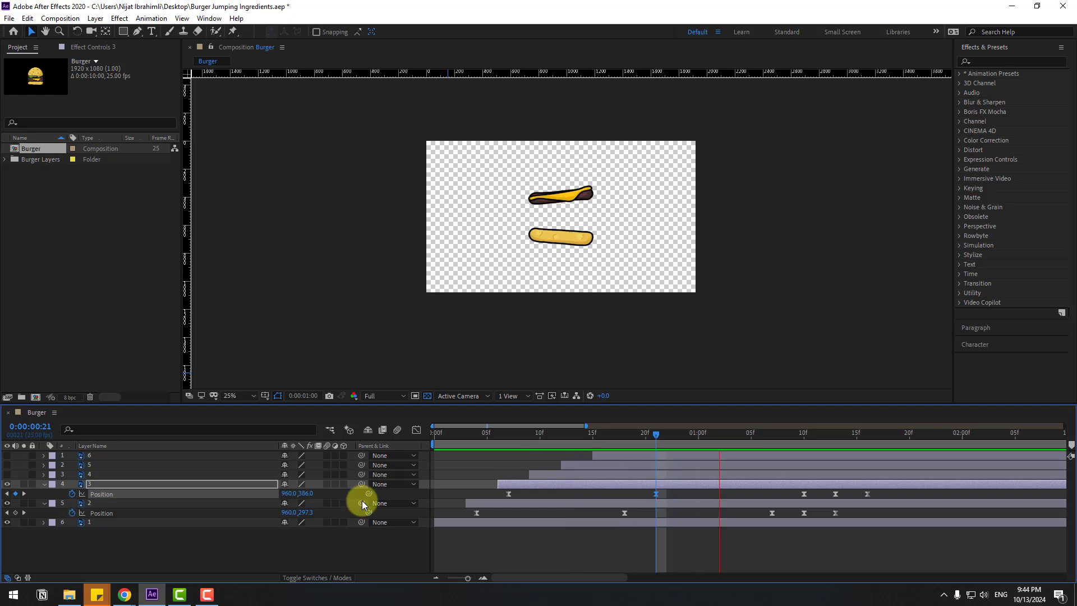
pyautogui.press('space')
# - Show layer 4 and raise its 1:19 landing Position Y to 582.6, onto the cheese
pyautogui.click(89, 473)
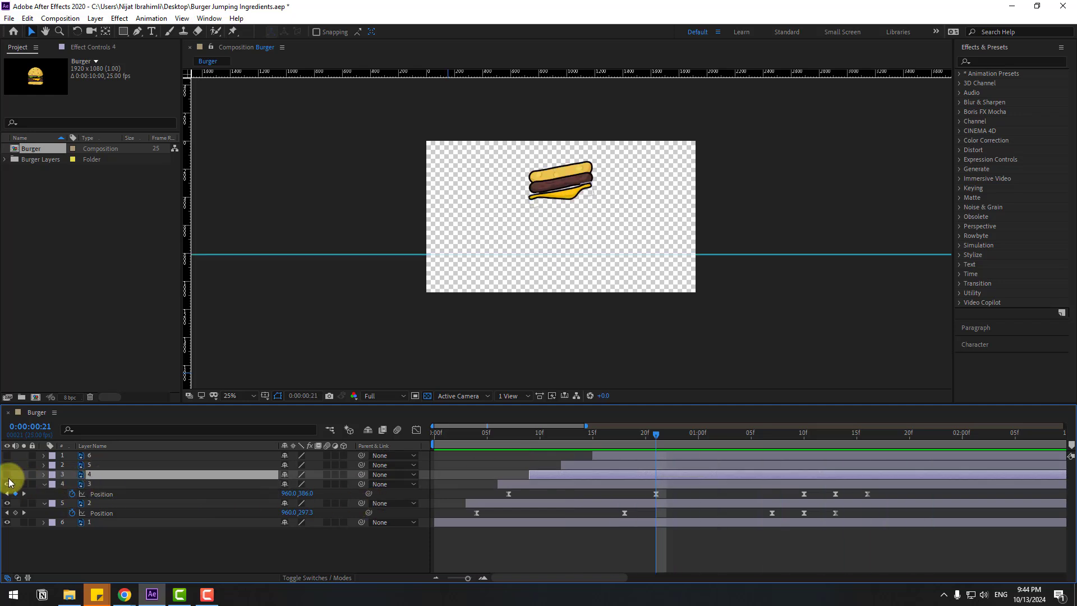
pyautogui.click(8, 474)
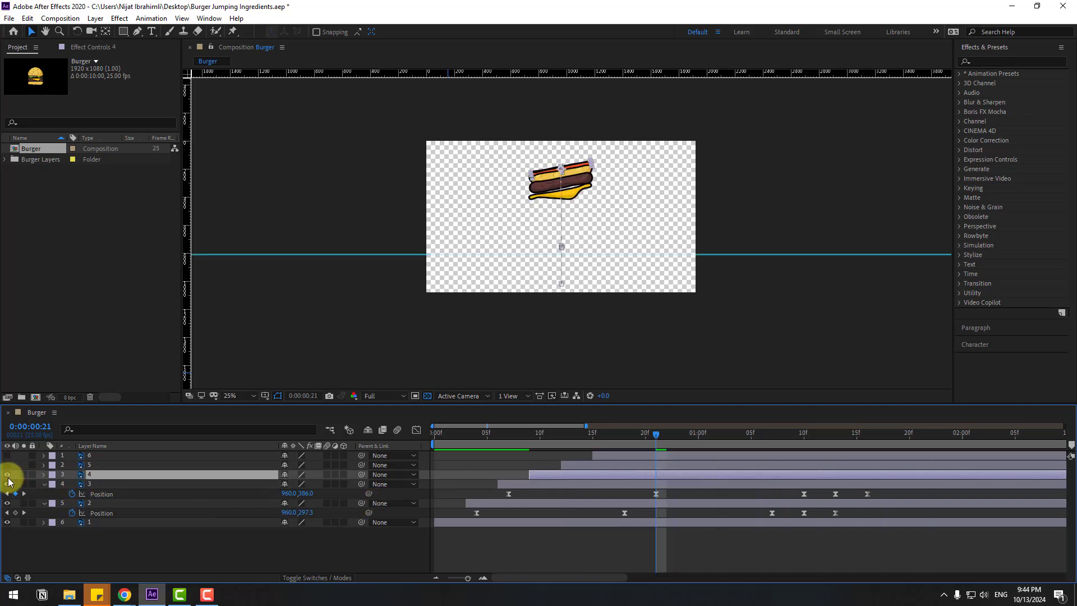
pyautogui.press('u')
pyautogui.moveTo(905, 486); pyautogui.dragTo(513, 491)
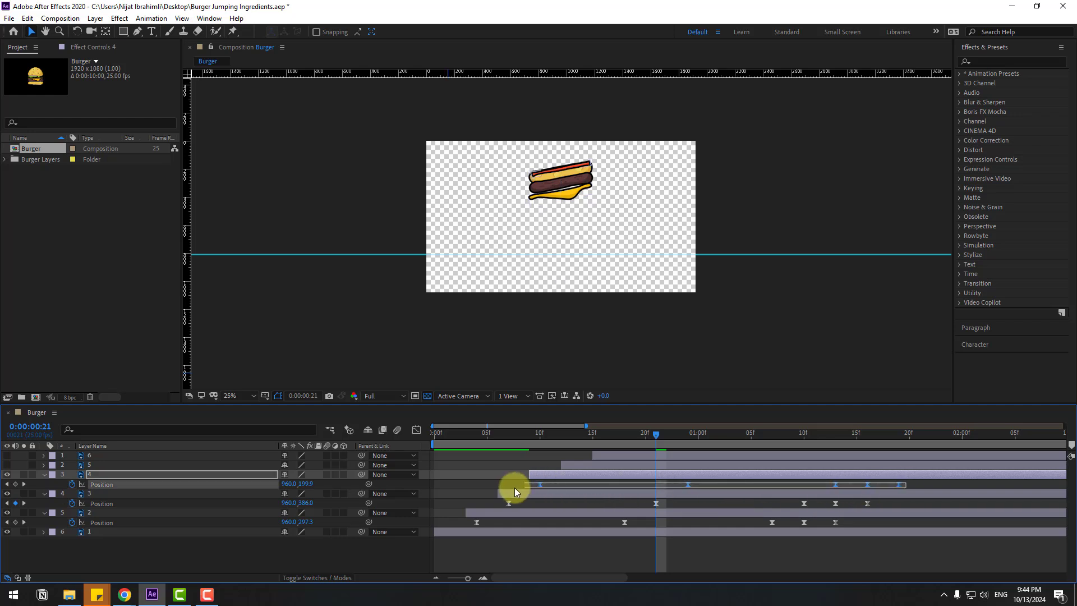
pyautogui.moveTo(825, 437); pyautogui.dragTo(901, 441)
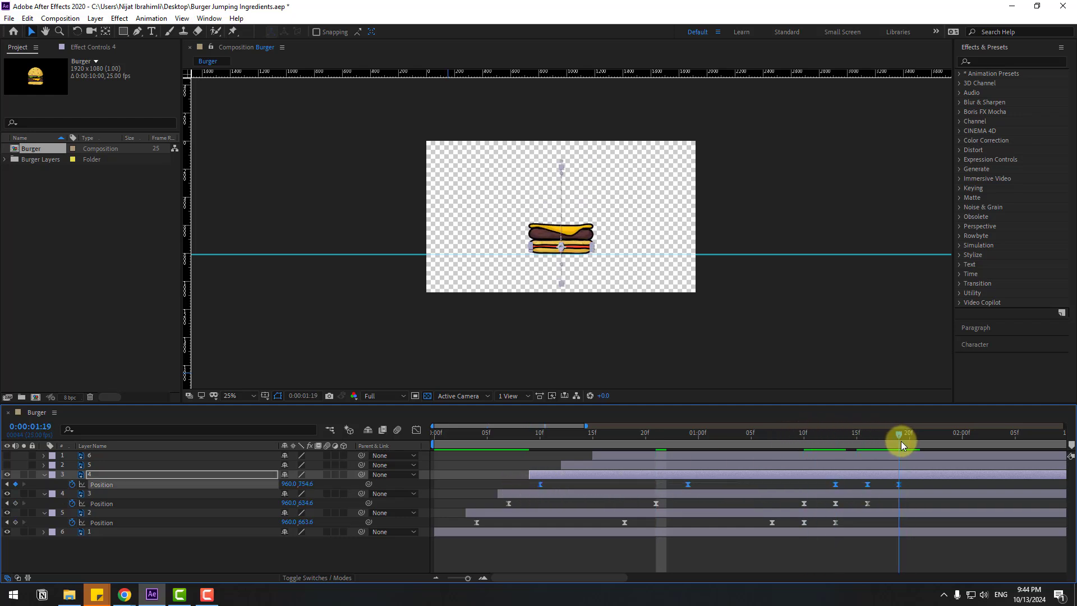
pyautogui.press('.')
pyautogui.moveTo(307, 483); pyautogui.dragTo(211, 482)
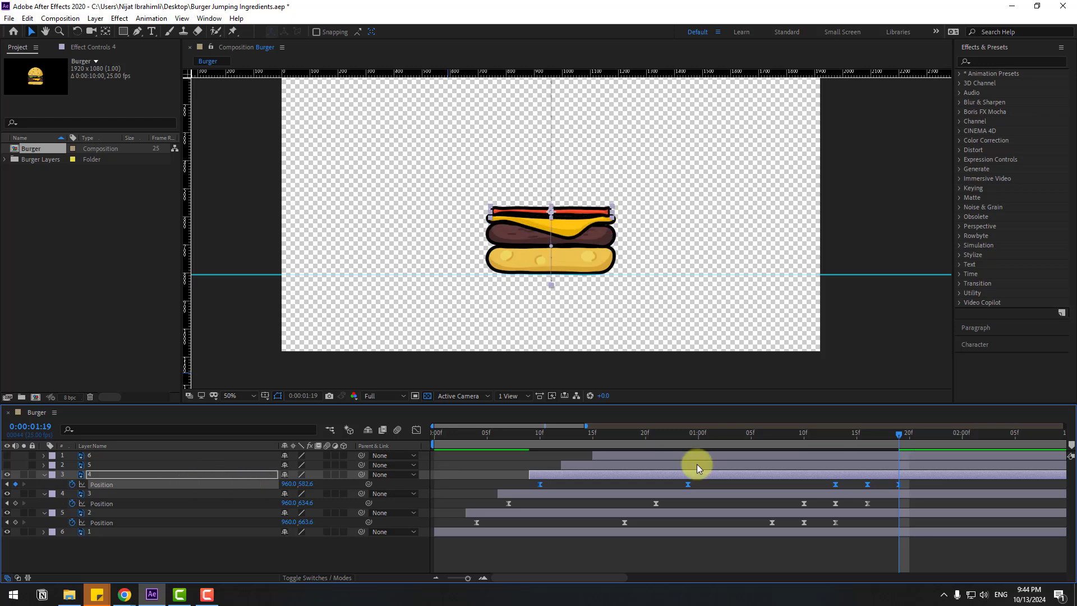
# - Lower layer 4's 0:24 jump peak to Y 423
pyautogui.moveTo(733, 434); pyautogui.dragTo(693, 435)
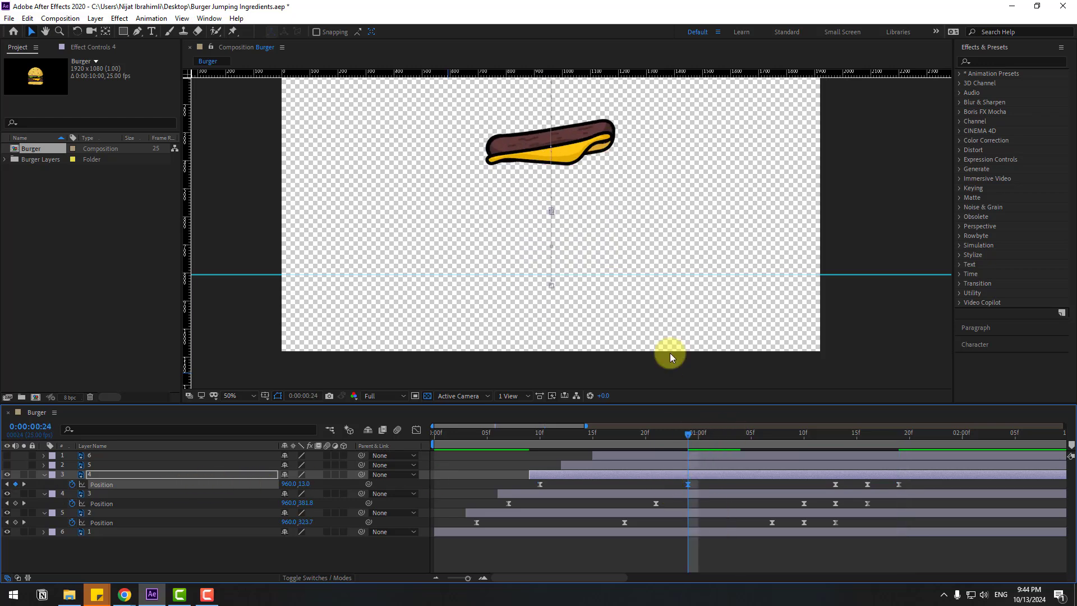
pyautogui.press(',')
pyautogui.moveTo(303, 483); pyautogui.dragTo(539, 484)
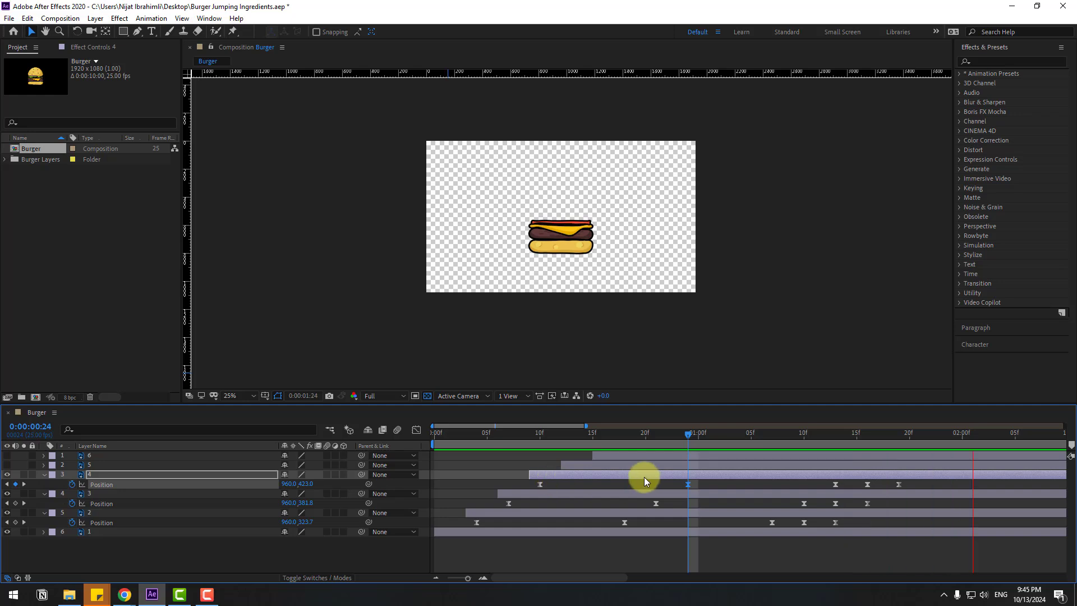
pyautogui.press('space')
pyautogui.click(96, 464)
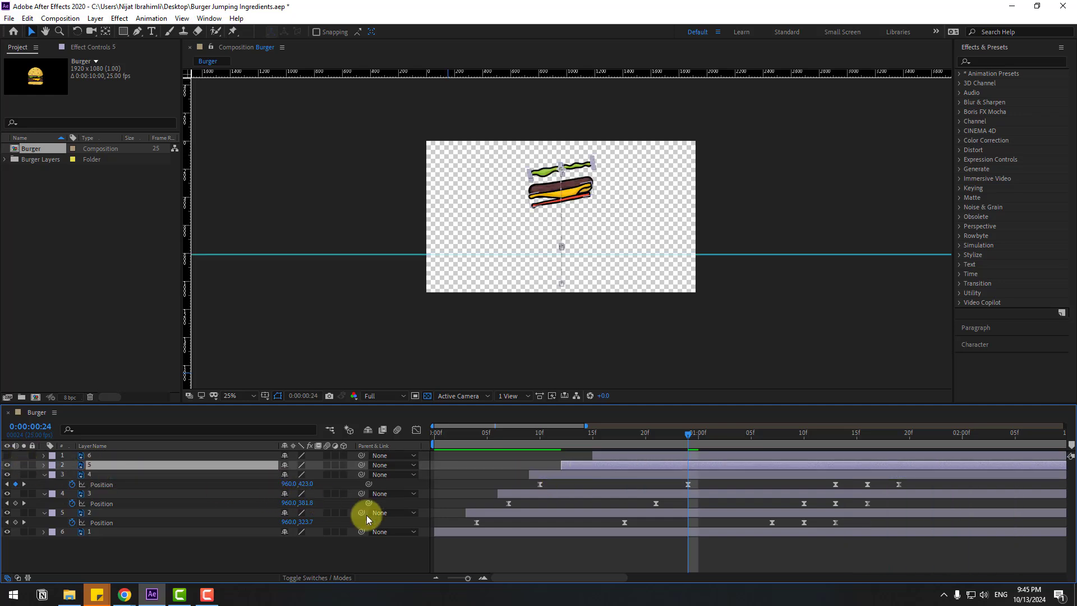
# - Raise the lettuce's 1:22 landing Position Y to about 554.6, atop the stack
pyautogui.hotkey('ctrl', 'v')
pyautogui.moveTo(941, 484); pyautogui.dragTo(557, 473)
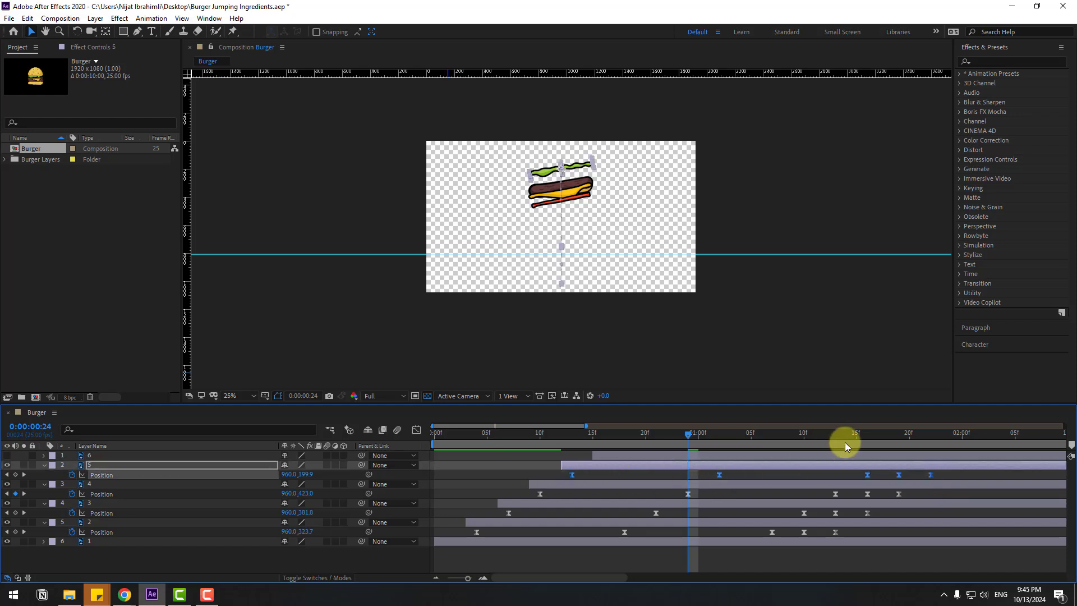
pyautogui.moveTo(846, 433); pyautogui.dragTo(887, 433)
pyautogui.click(934, 433)
pyautogui.scroll(2, 570, 346)
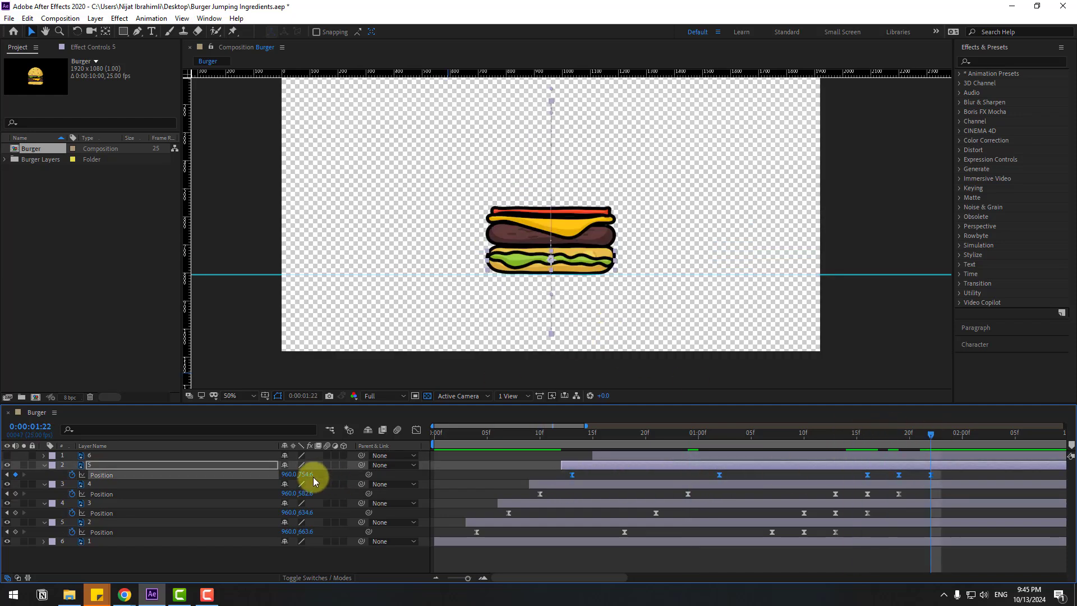
pyautogui.moveTo(314, 480); pyautogui.dragTo(202, 474)
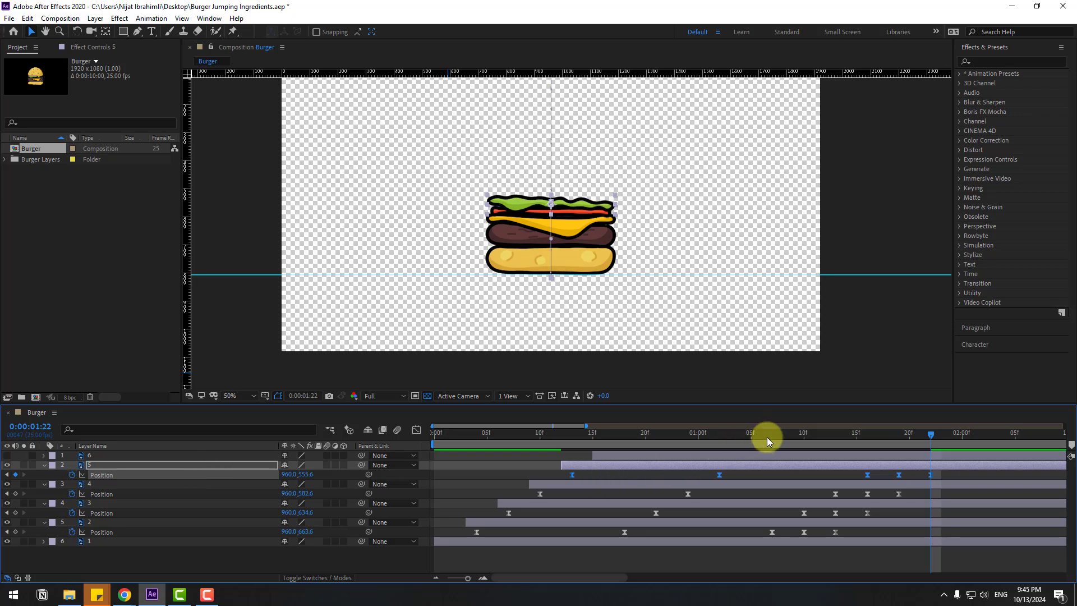
# - Lower the lettuce's 1:02 jump peak to about Y 283 and preview
pyautogui.click(718, 434)
pyautogui.scroll(-2, 611, 343)
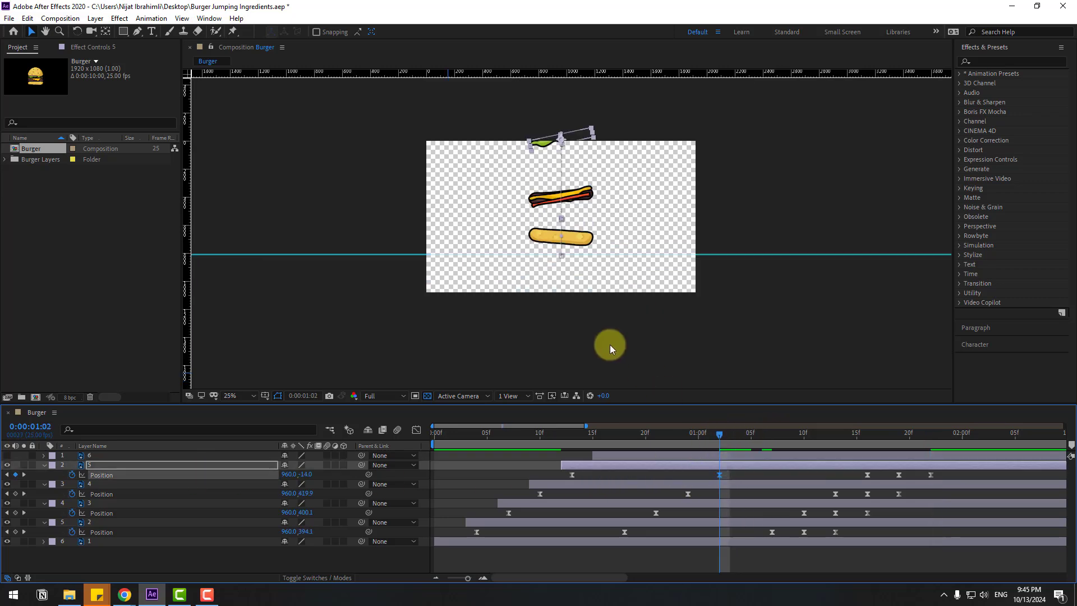
pyautogui.moveTo(308, 473); pyautogui.dragTo(481, 454)
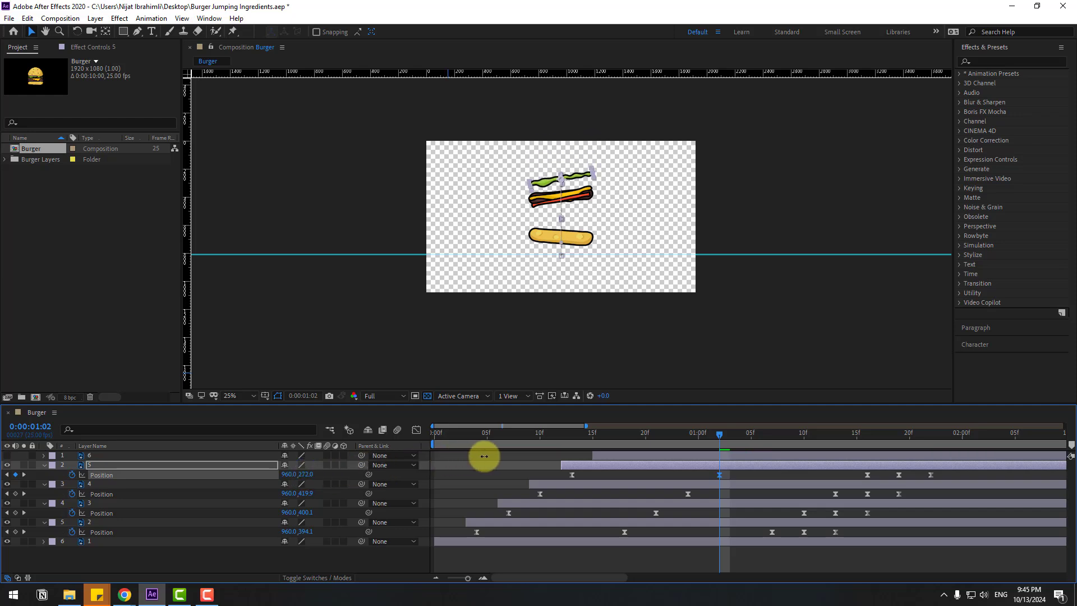
pyautogui.press('space')
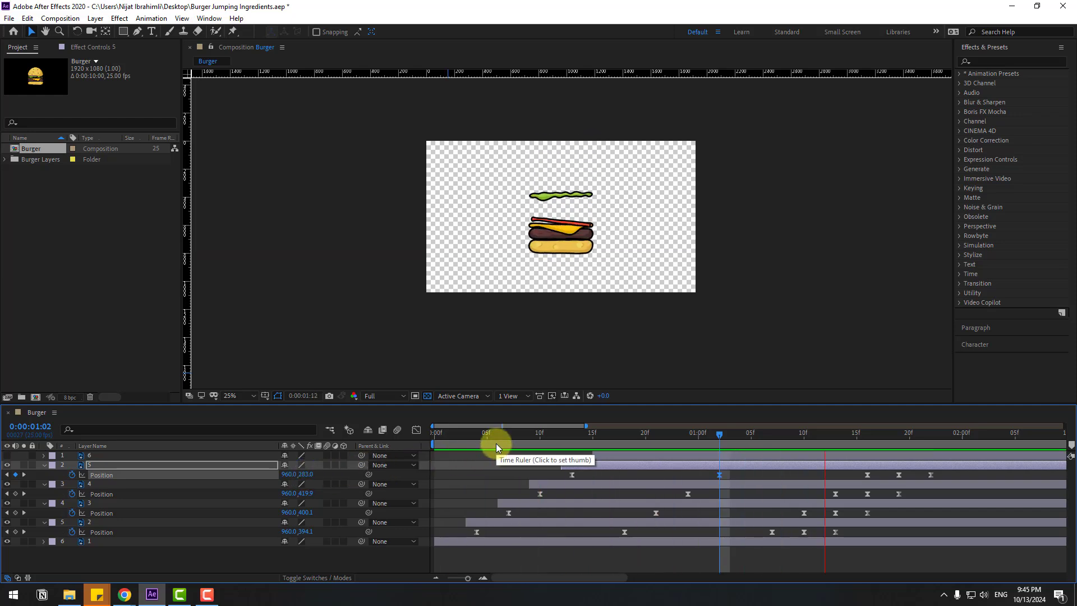
# - Show the top bun (layer 6) and raise its 2:00 landing Position Y to about 391.6
pyautogui.press('space')
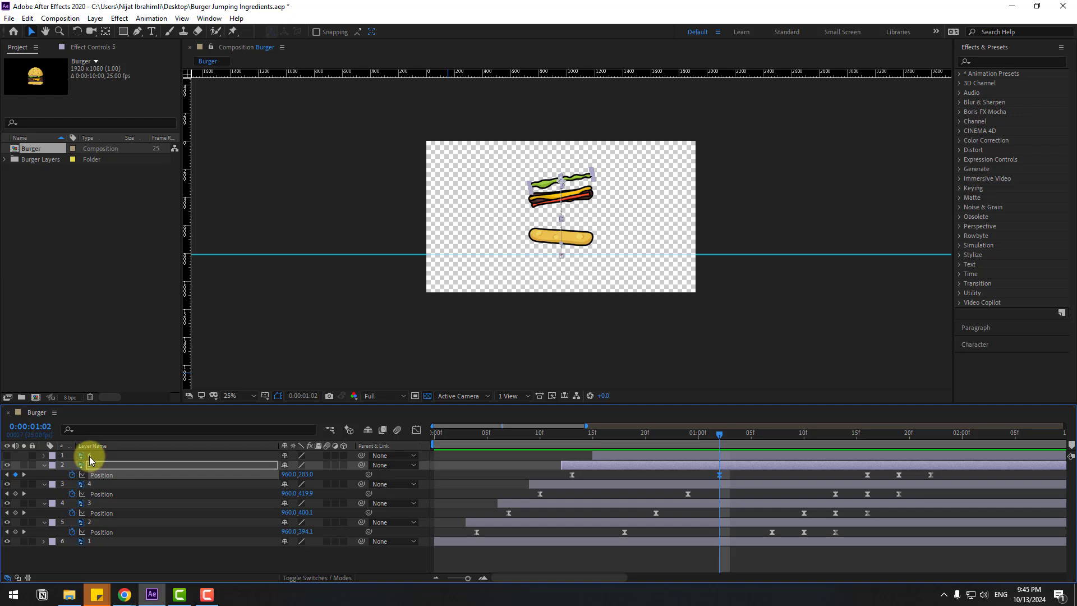
pyautogui.click(90, 456)
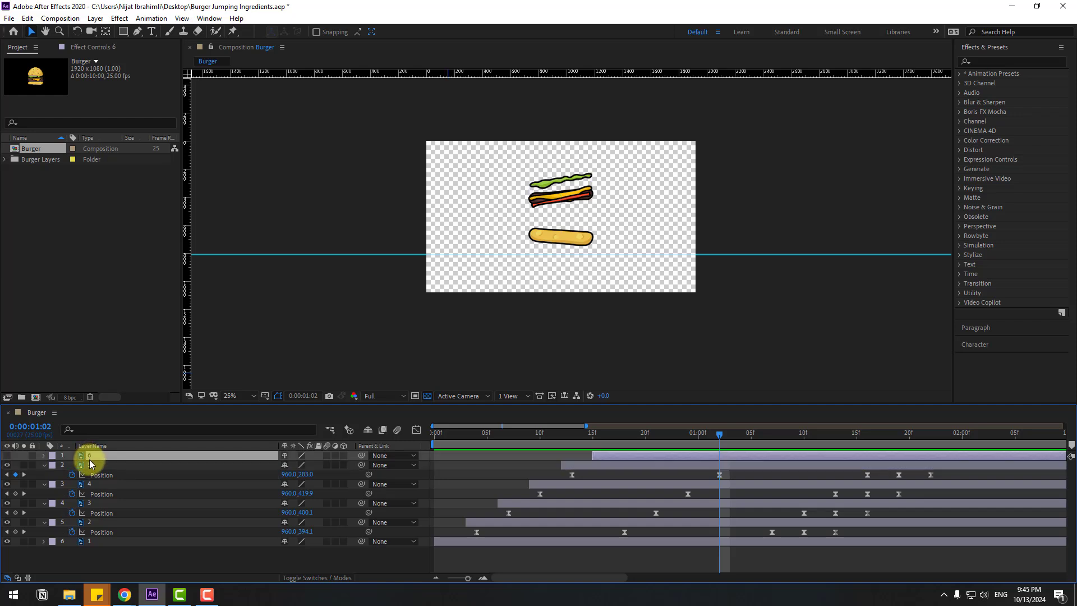
pyautogui.click(7, 456)
pyautogui.press('p')
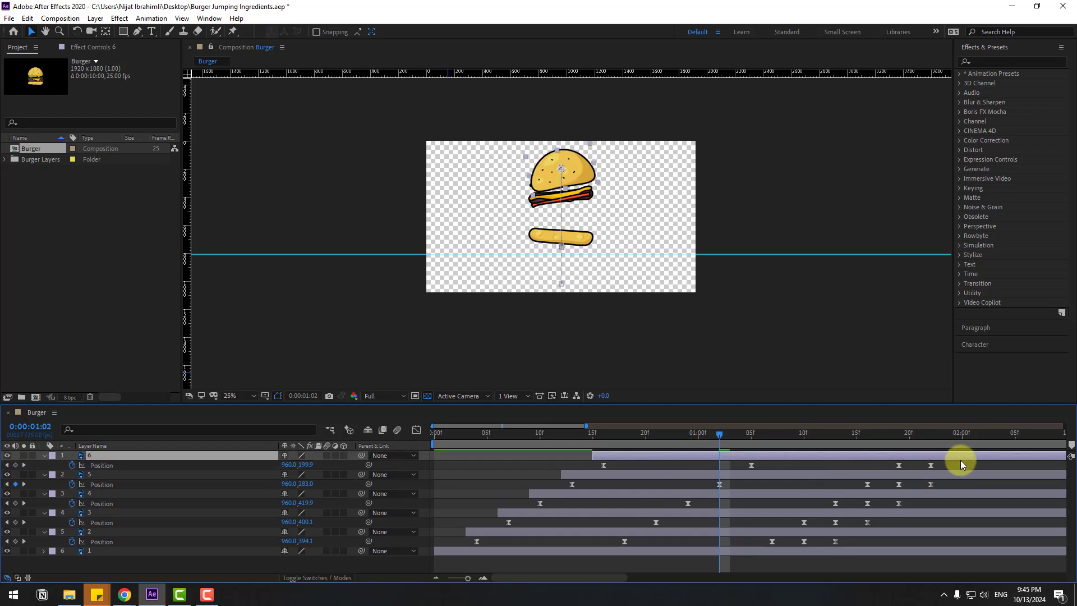
pyautogui.moveTo(960, 461); pyautogui.dragTo(585, 476)
pyautogui.click(920, 433)
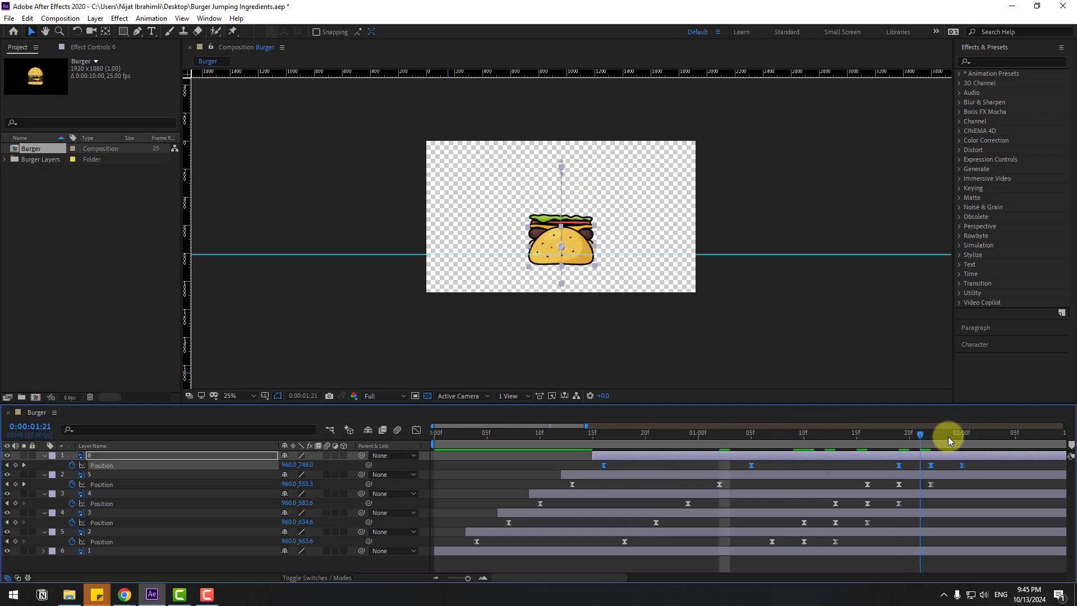
pyautogui.click(960, 434)
pyautogui.press('.')
pyautogui.press('h')
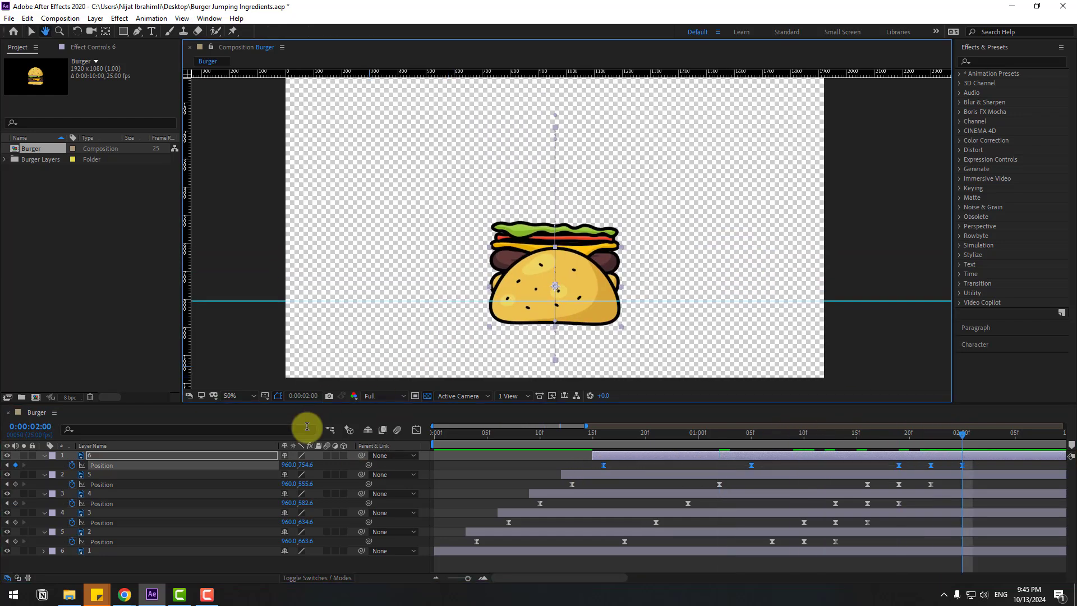
pyautogui.press('v')
pyautogui.moveTo(303, 464); pyautogui.dragTo(128, 447)
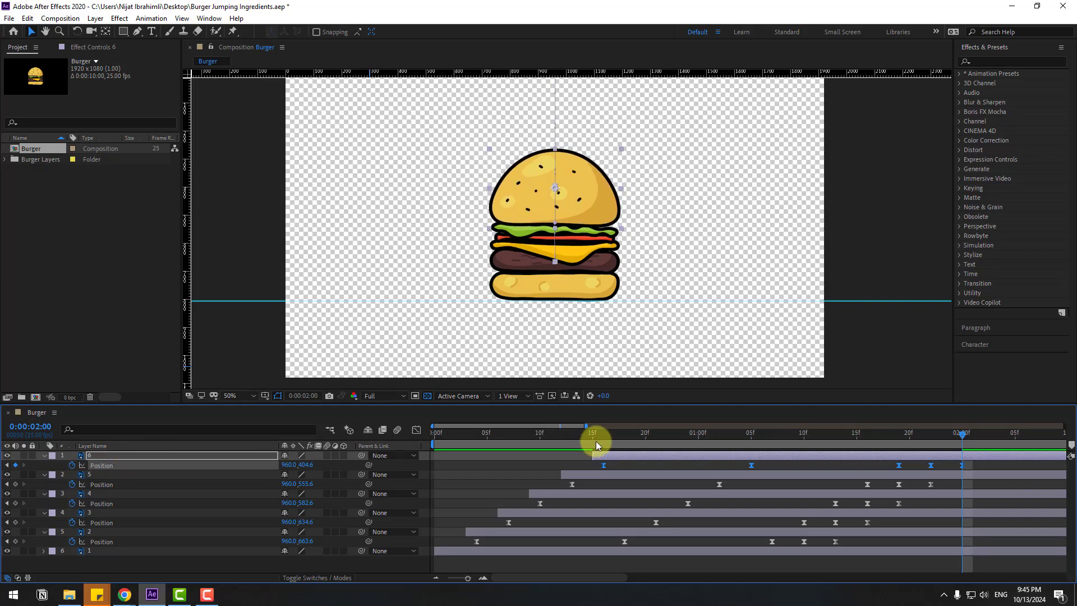
# - Lower the top bun's 1:05 mid-jump peak to about Y 194
pyautogui.moveTo(924, 432); pyautogui.dragTo(751, 435)
pyautogui.scroll(-2, 722, 368)
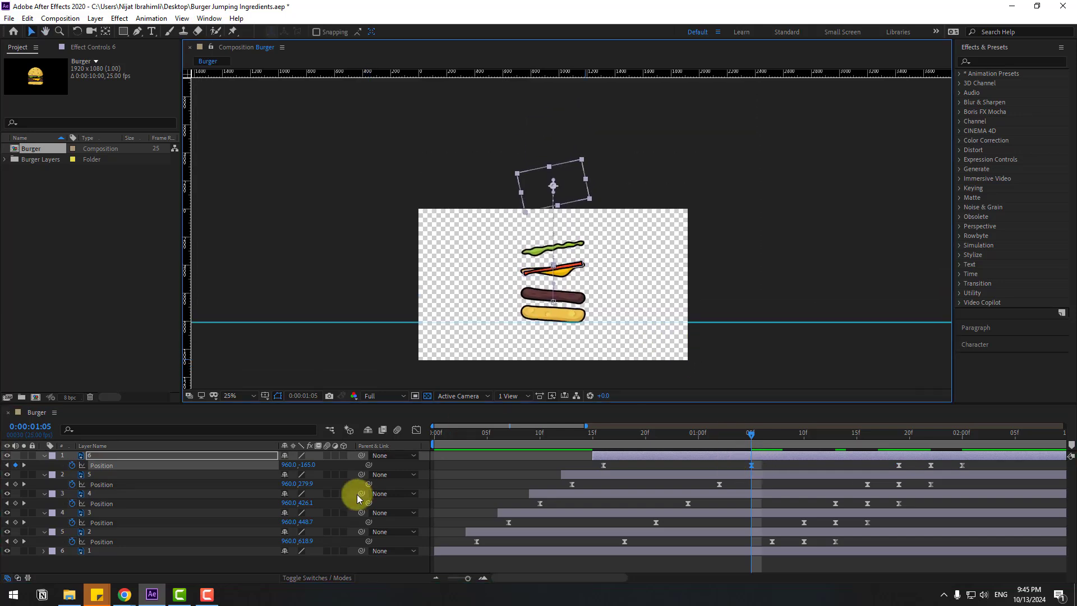
pyautogui.moveTo(308, 465); pyautogui.dragTo(507, 464)
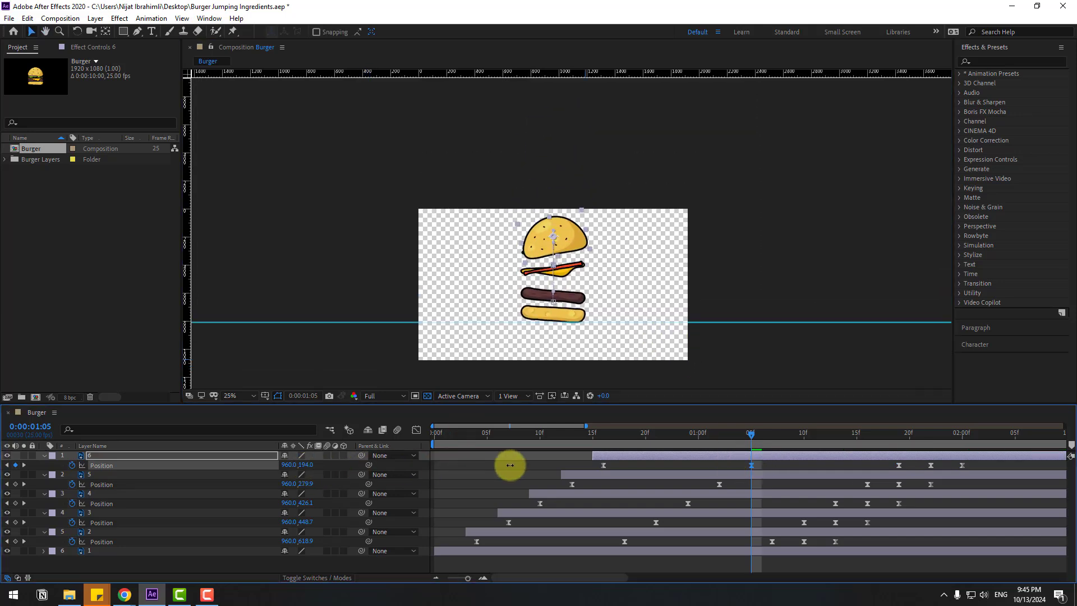
# - Preview the full stacking animation at Fit up to 100%, then collapse all six layers' properties
pyautogui.press('space')
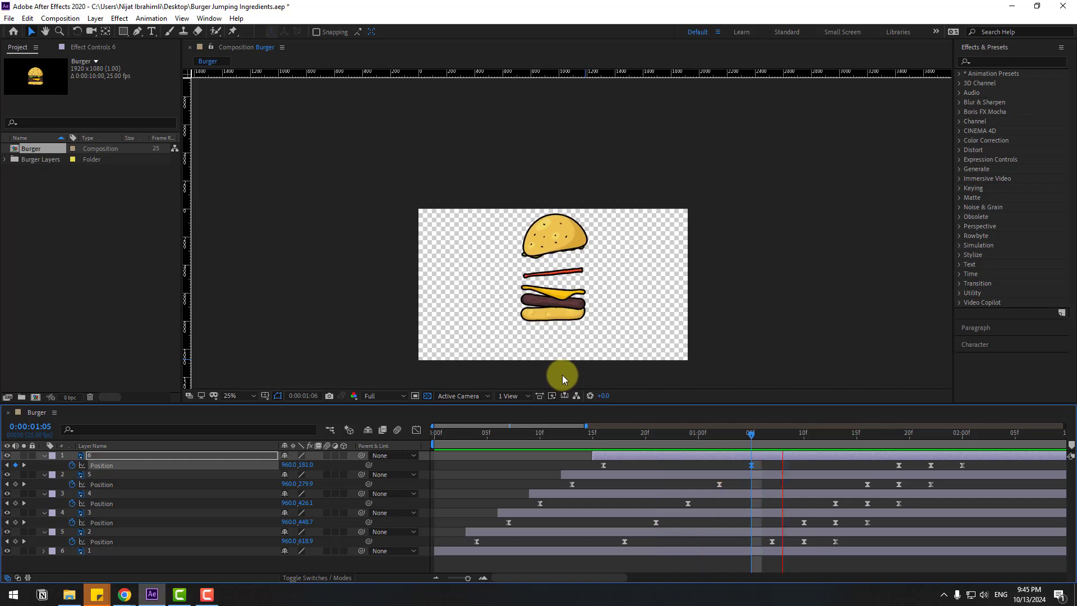
pyautogui.scroll(2, 611, 292)
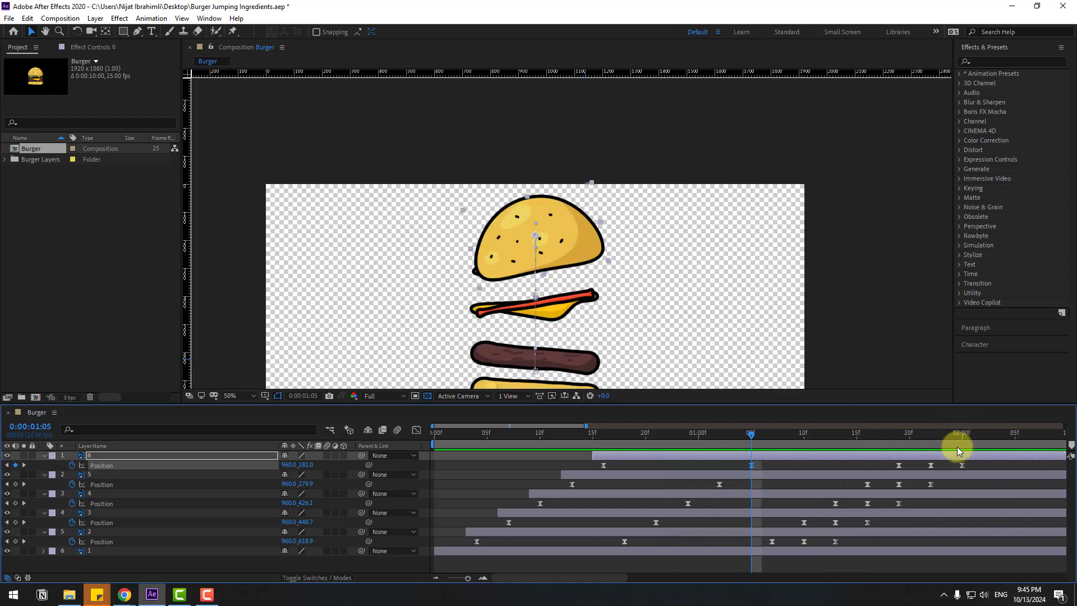
pyautogui.scroll(-3, 956, 446)
pyautogui.moveTo(630, 434); pyautogui.dragTo(657, 439)
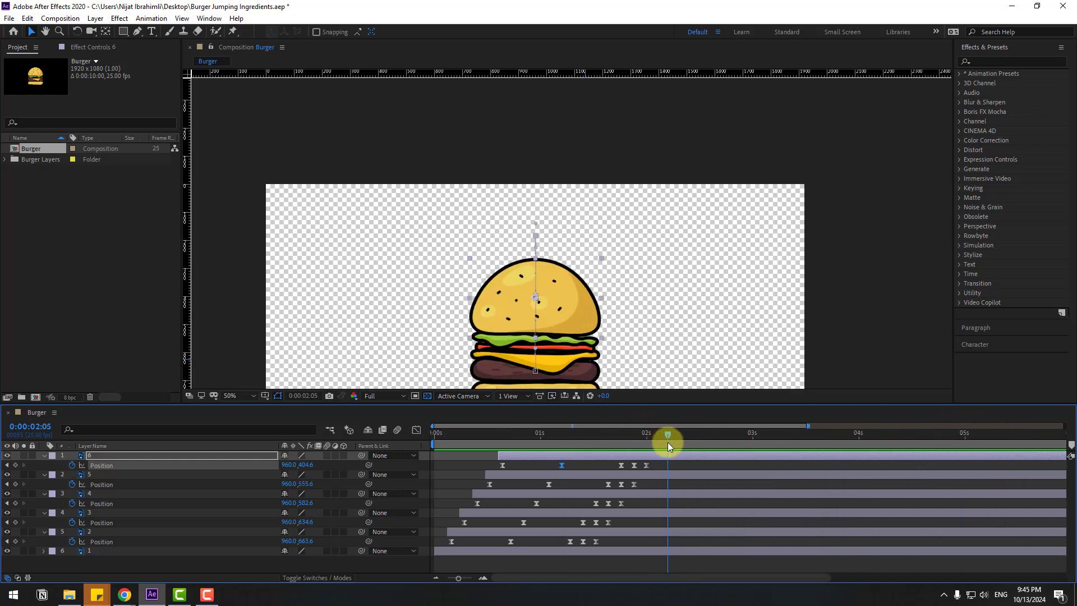
pyautogui.click(231, 396)
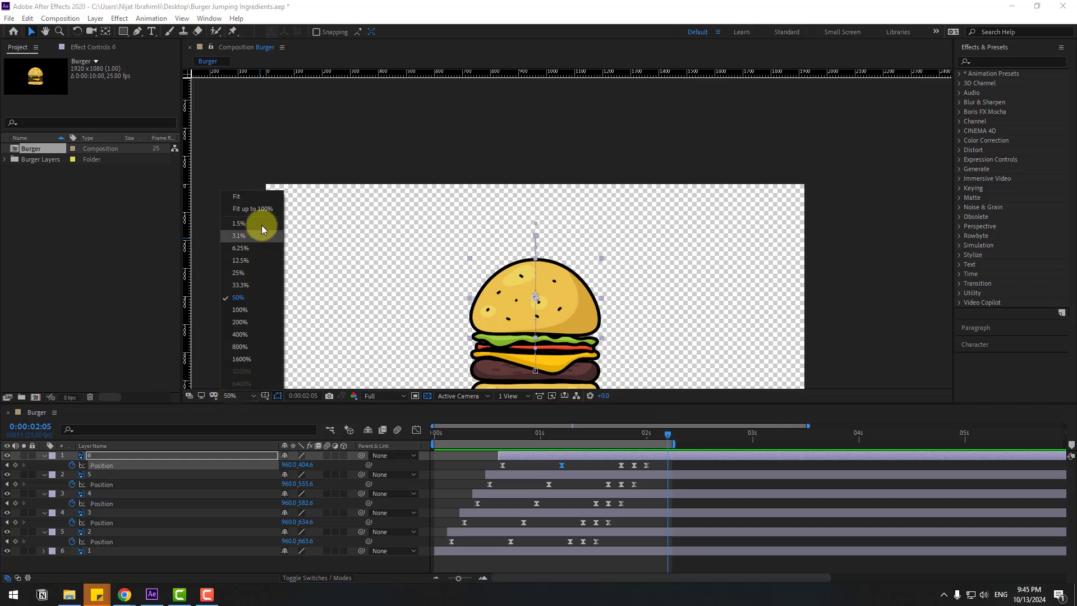
pyautogui.click(261, 210)
pyautogui.press('space')
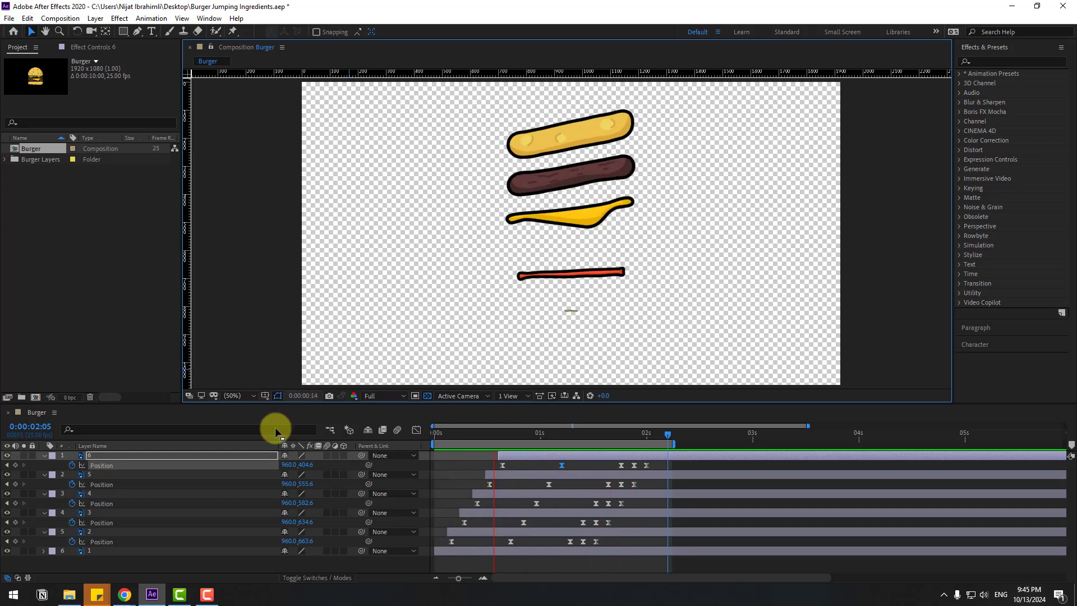
pyautogui.click(86, 552)
pyautogui.moveTo(86, 560); pyautogui.dragTo(103, 442)
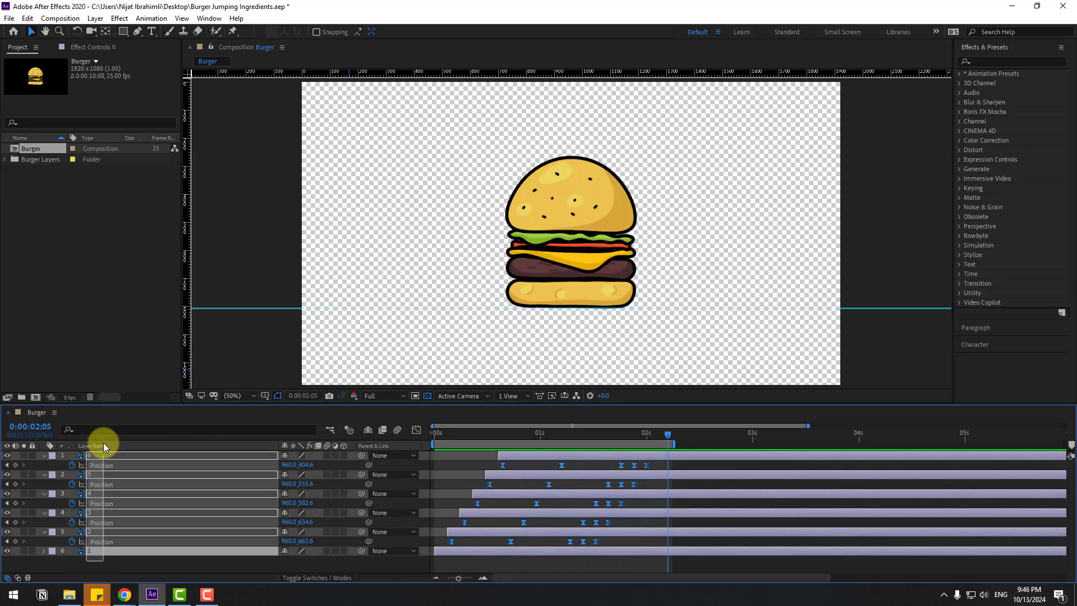
pyautogui.click(45, 457)
# - Draw a straight horizontal line below the burger as a new shape layer
pyautogui.click(116, 536)
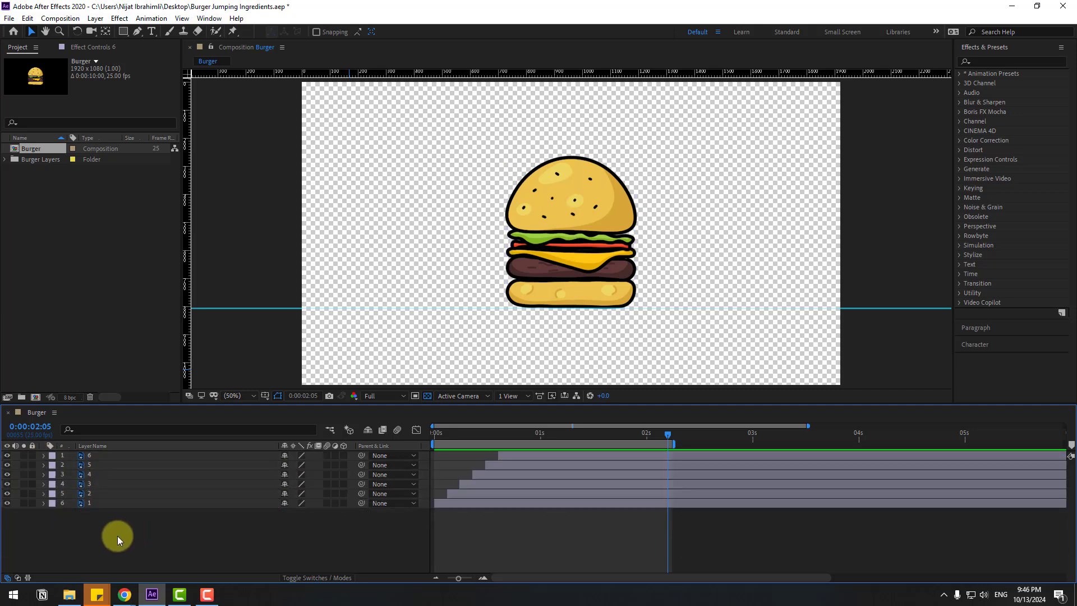
pyautogui.click(137, 32)
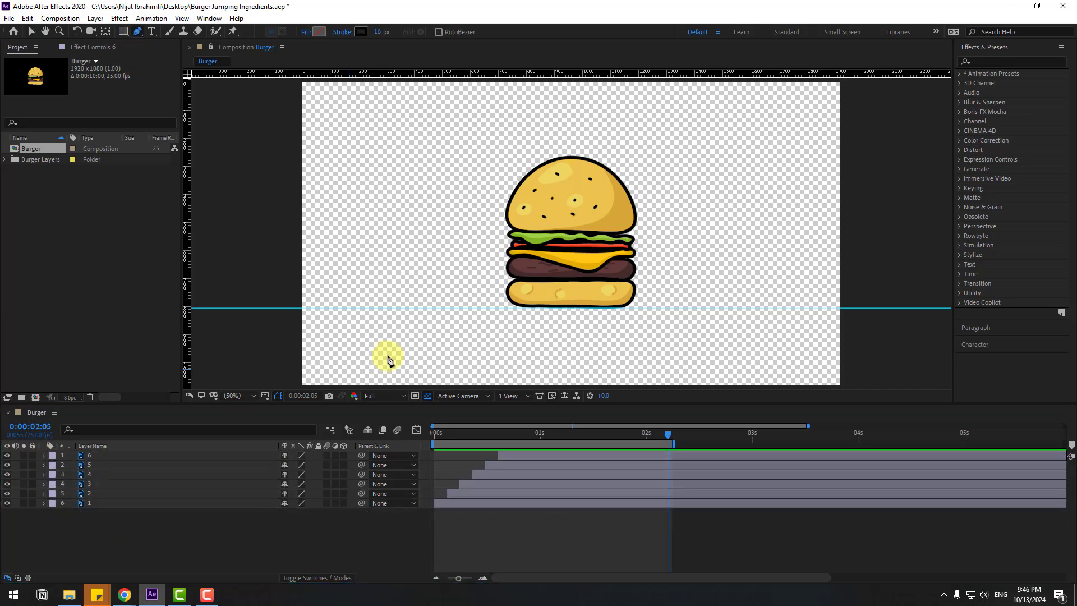
pyautogui.click(416, 316)
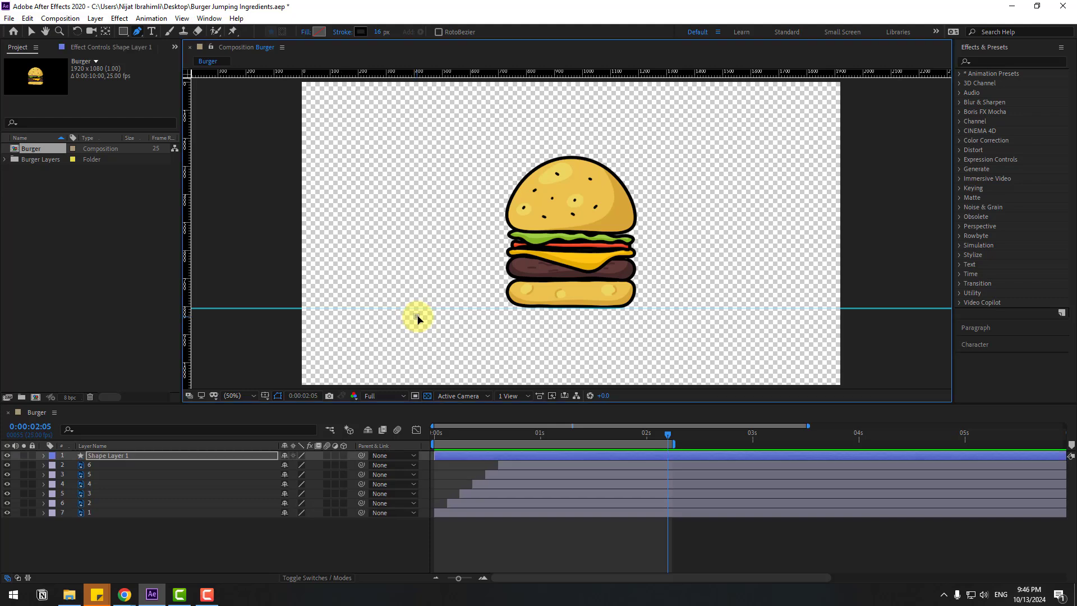
pyautogui.keyDown('shift'); pyautogui.click(714, 319); pyautogui.keyUp('shift')
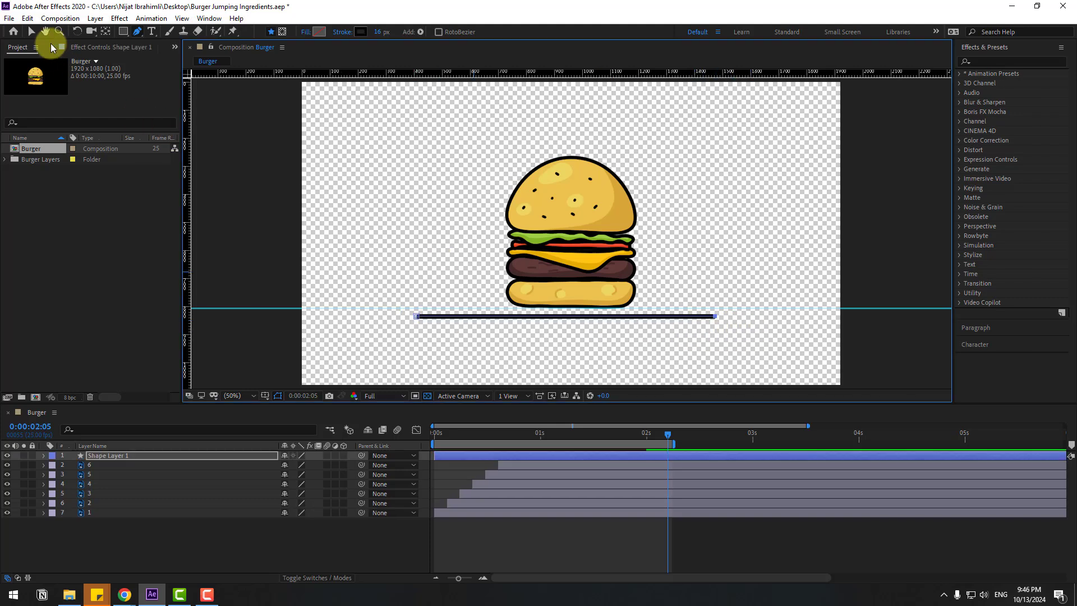
pyautogui.click(32, 33)
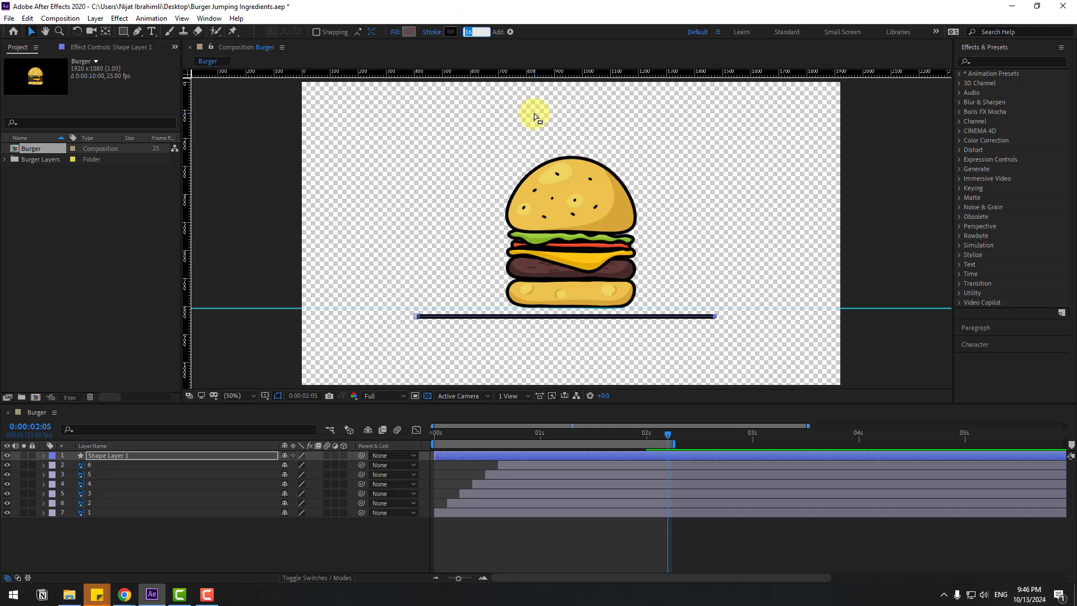
# - Give the line a 12 px stroke in brown #603A39 sampled from the burger
pyautogui.write('12')
pyautogui.press('Return')
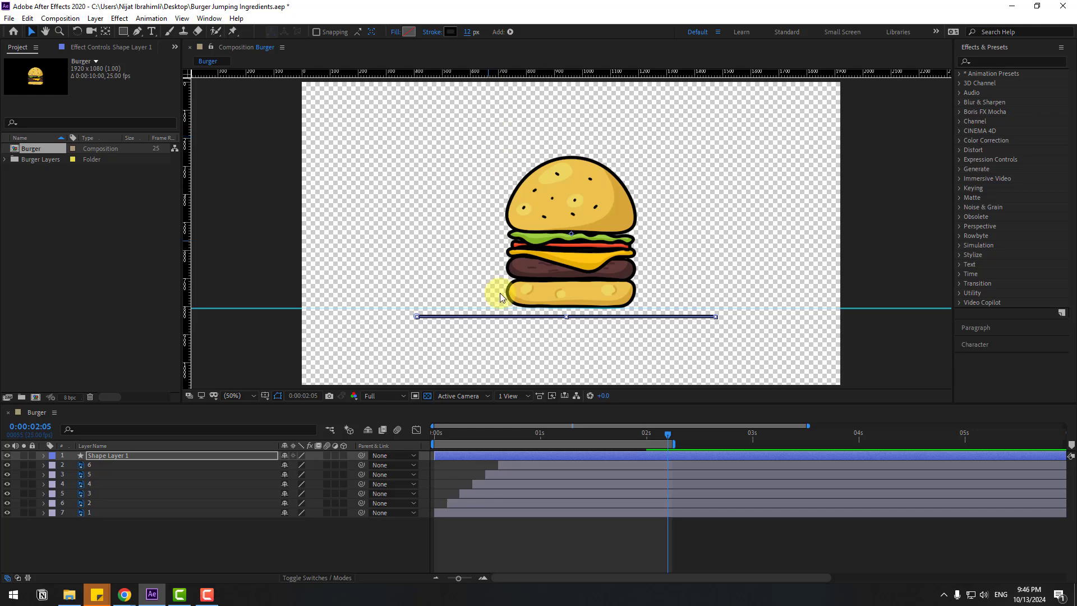
pyautogui.click(450, 32)
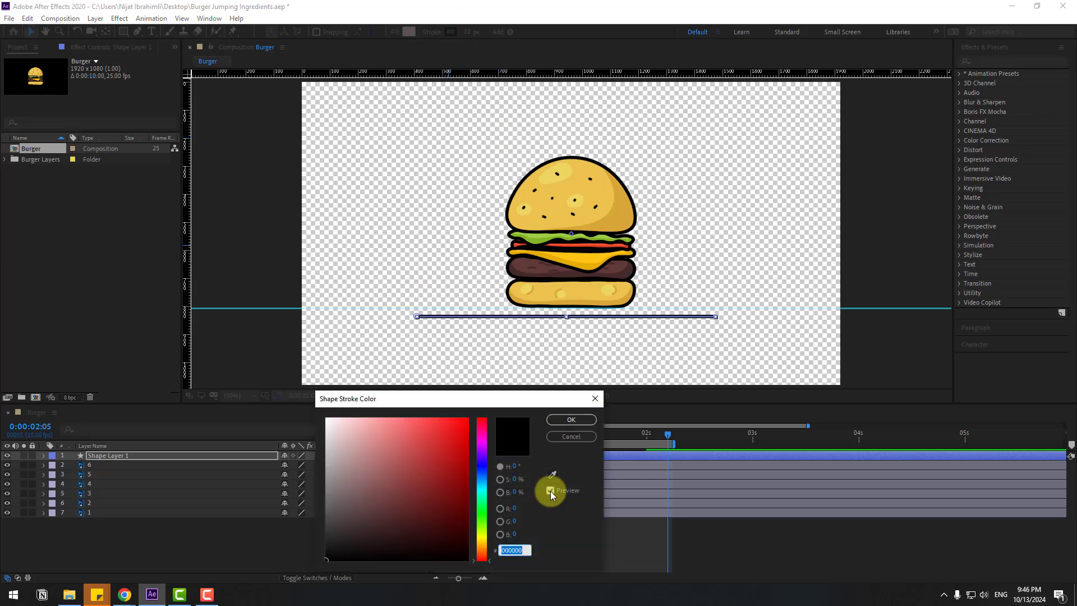
pyautogui.click(552, 475)
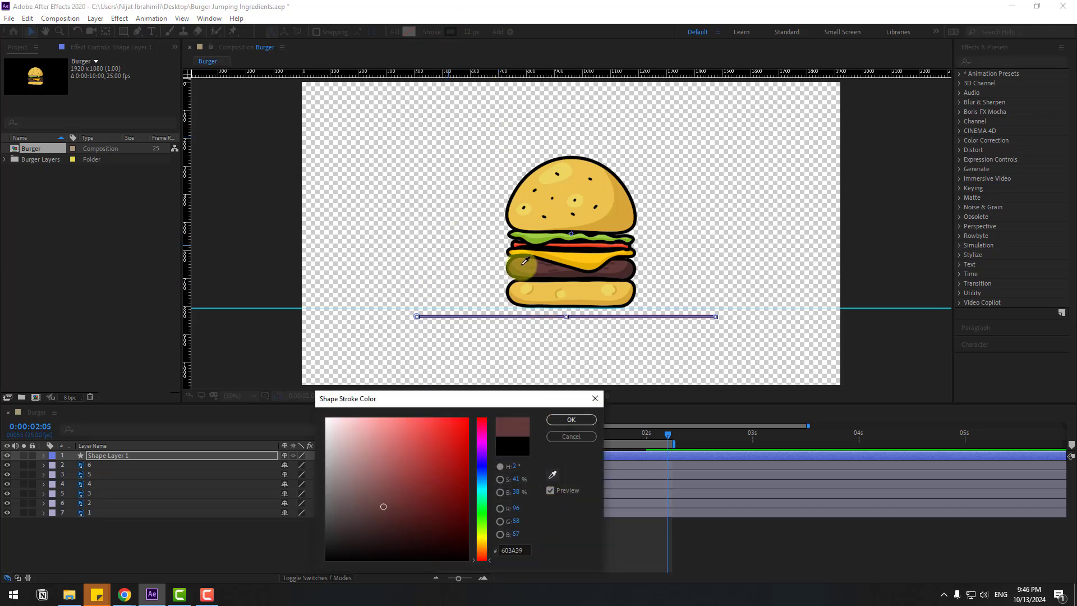
pyautogui.click(551, 425)
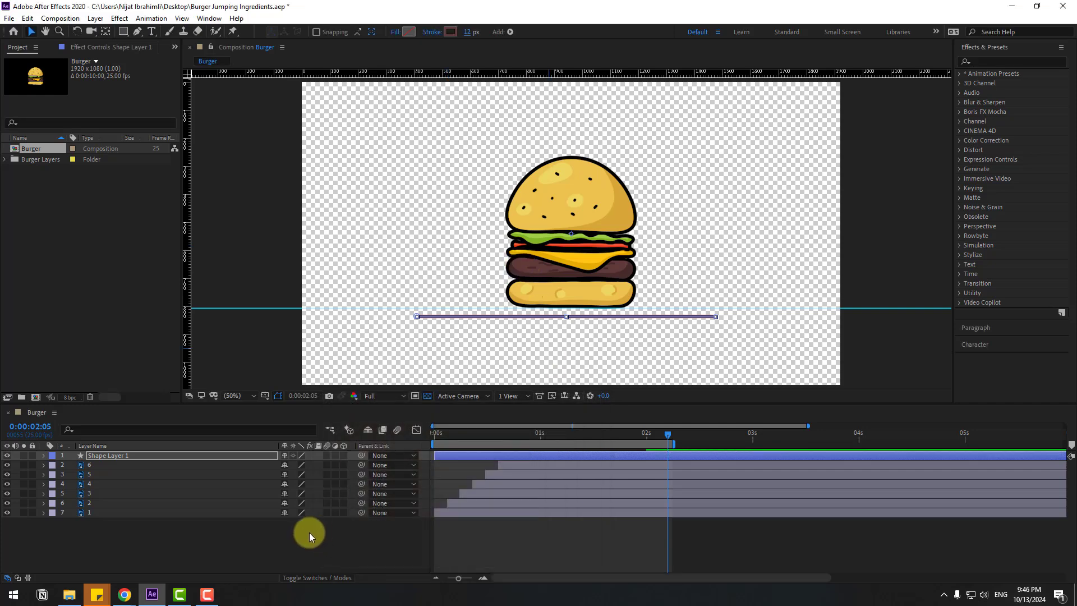
pyautogui.scroll(3, 499, 310)
pyautogui.hscroll(-5, 339, 339)
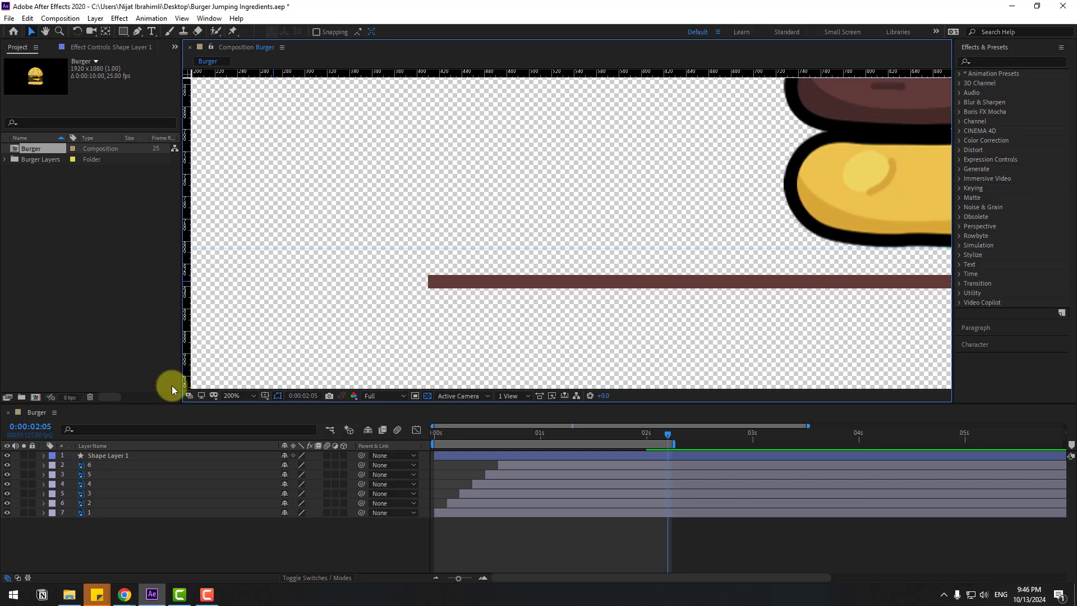
# - Set Shape 1's Stroke 1 Line Cap to Round Cap
pyautogui.click(95, 456)
pyautogui.click(43, 455)
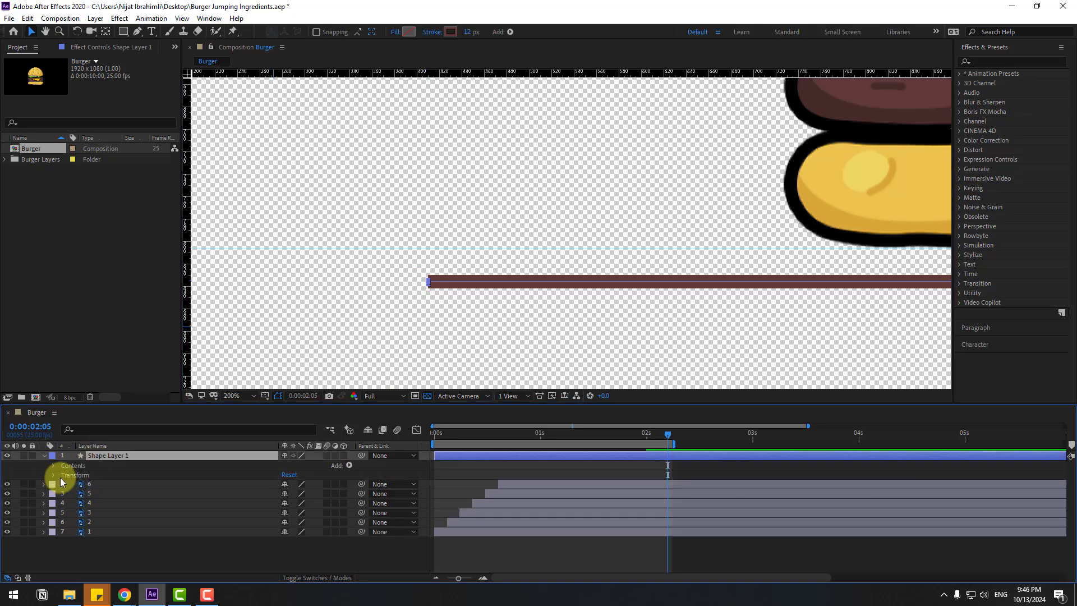
pyautogui.click(54, 466)
pyautogui.click(63, 475)
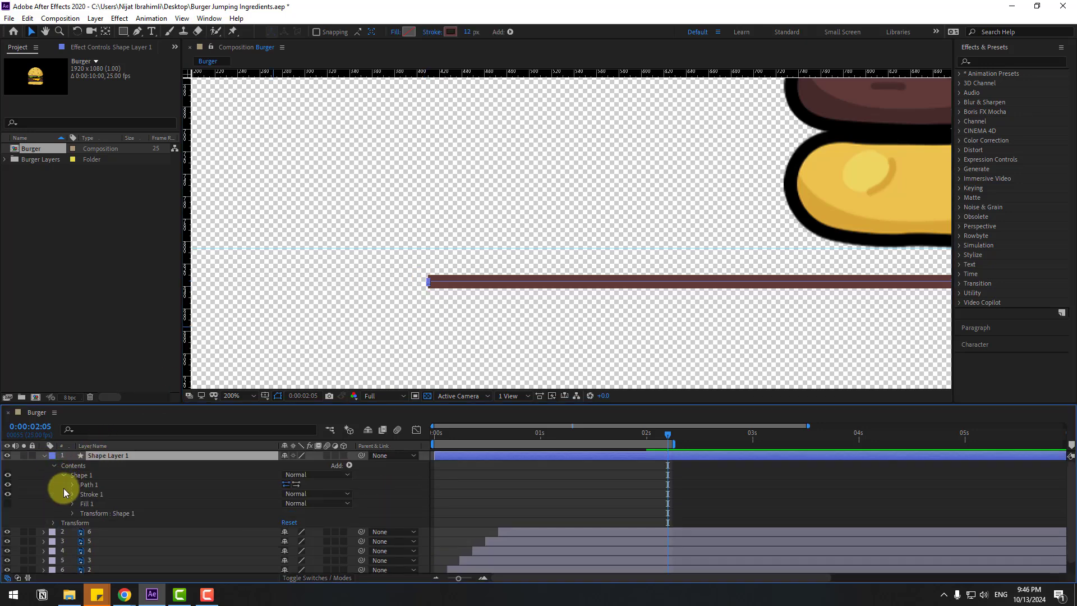
pyautogui.click(73, 494)
pyautogui.scroll(-1, 247, 516)
pyautogui.click(317, 519)
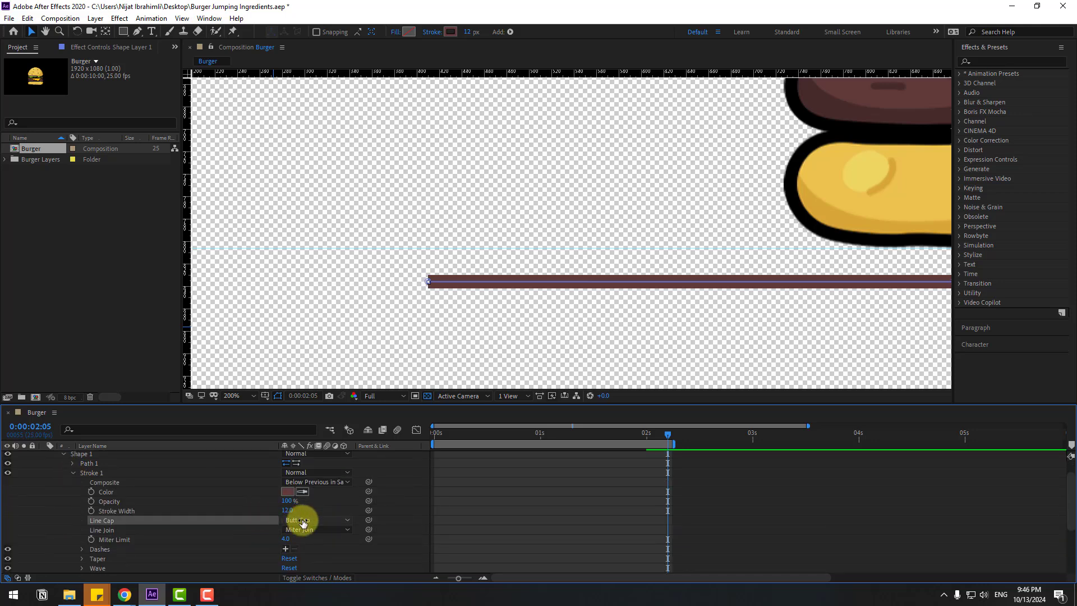
pyautogui.click(310, 545)
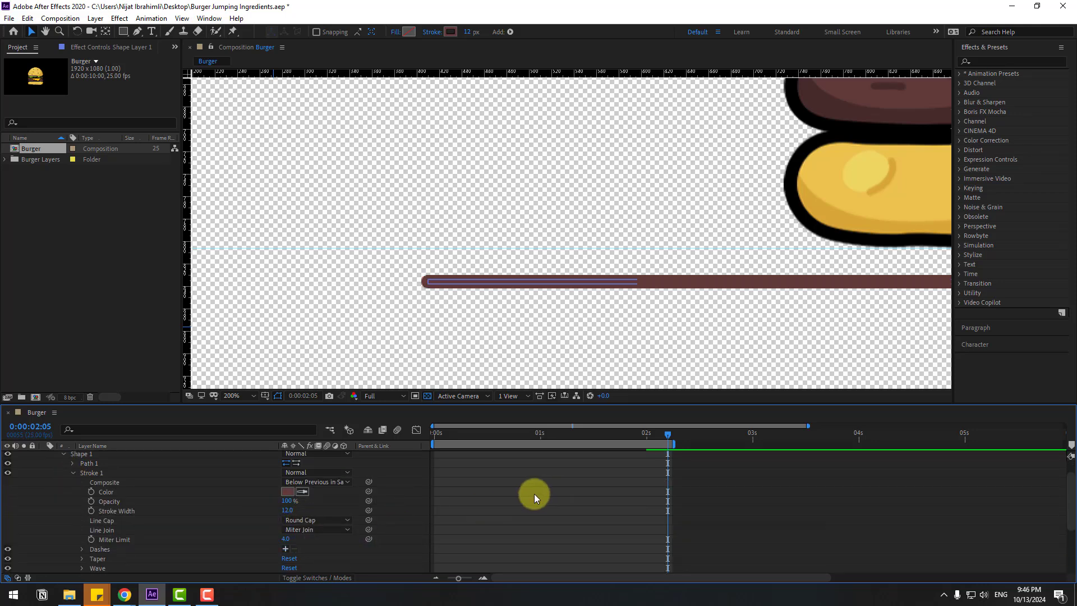
# - Return the playhead to 0:00 and collapse the shape layer's properties
pyautogui.click(528, 462)
pyautogui.moveTo(584, 435); pyautogui.dragTo(378, 437)
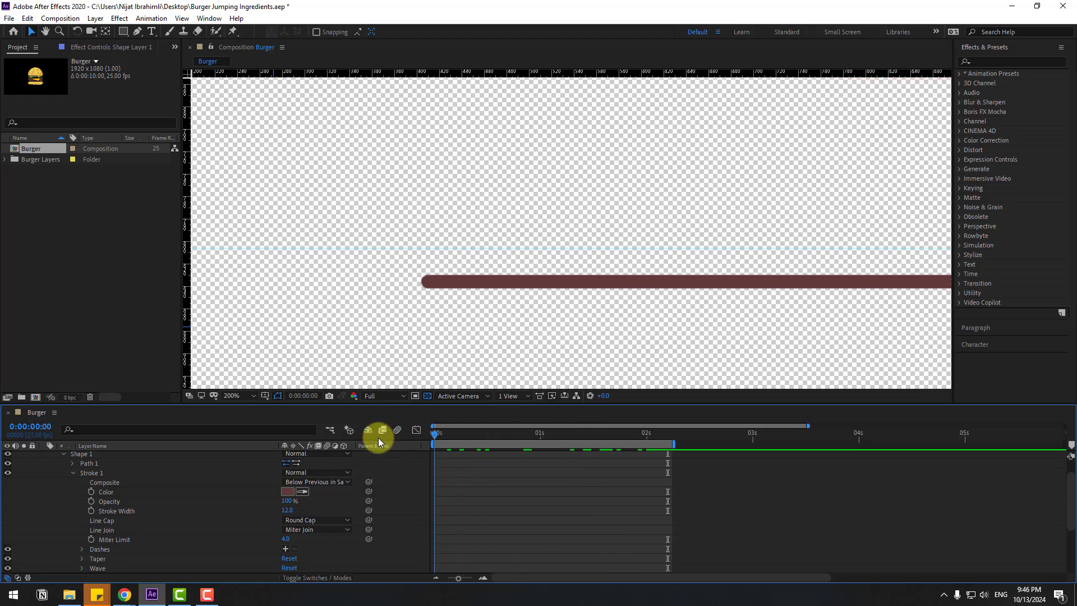
pyautogui.scroll(-4, 379, 329)
pyautogui.click(79, 456)
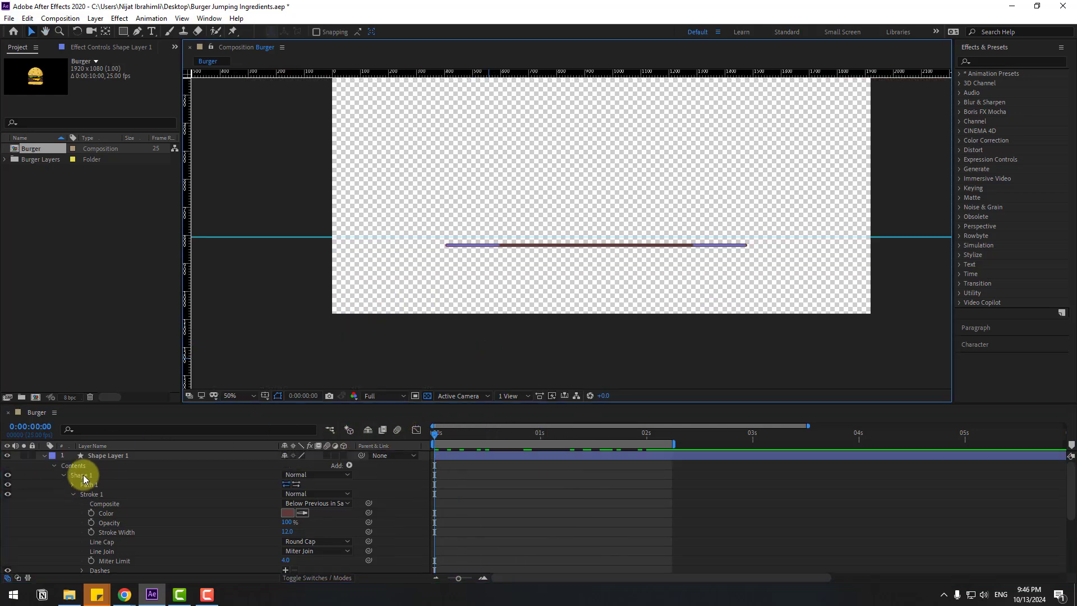
pyautogui.click(43, 455)
# - Rename the shape layer to 'line' and add Trim Paths to it
pyautogui.press('Return')
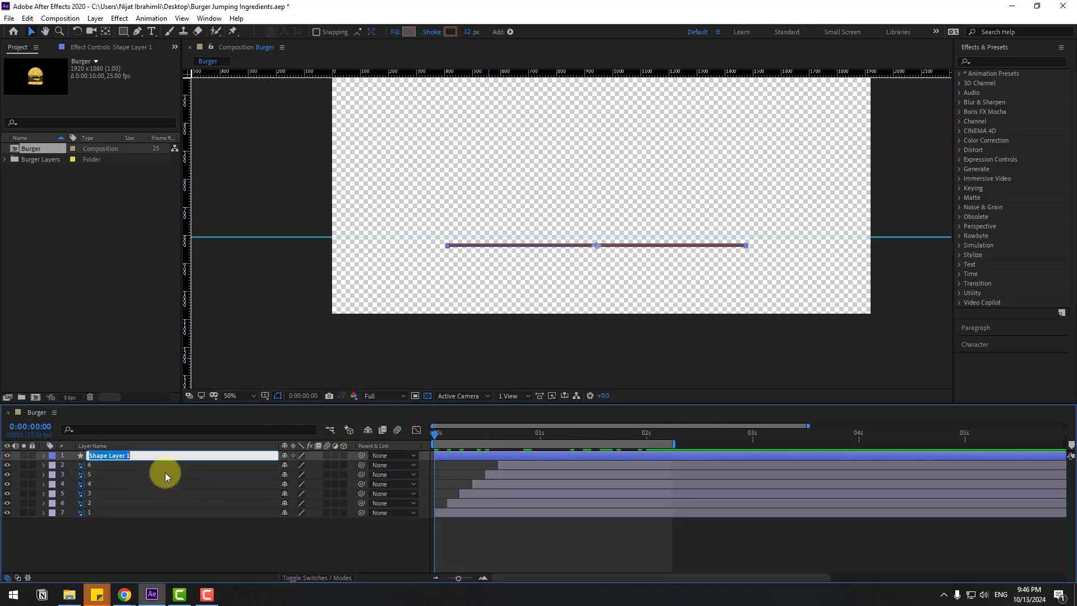
pyautogui.write('line')
pyautogui.press('Return')
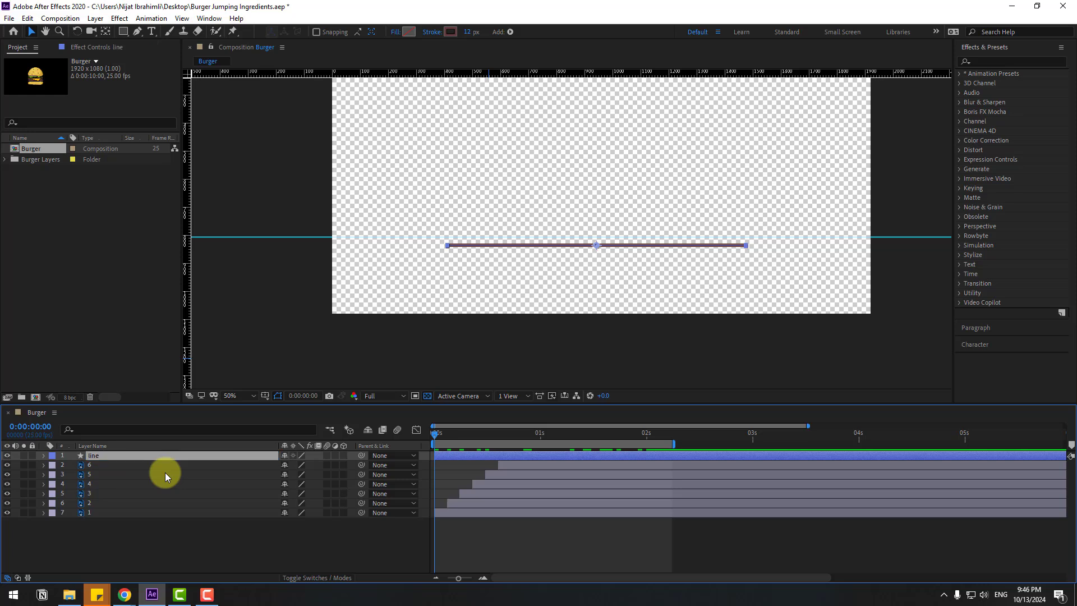
pyautogui.click(510, 32)
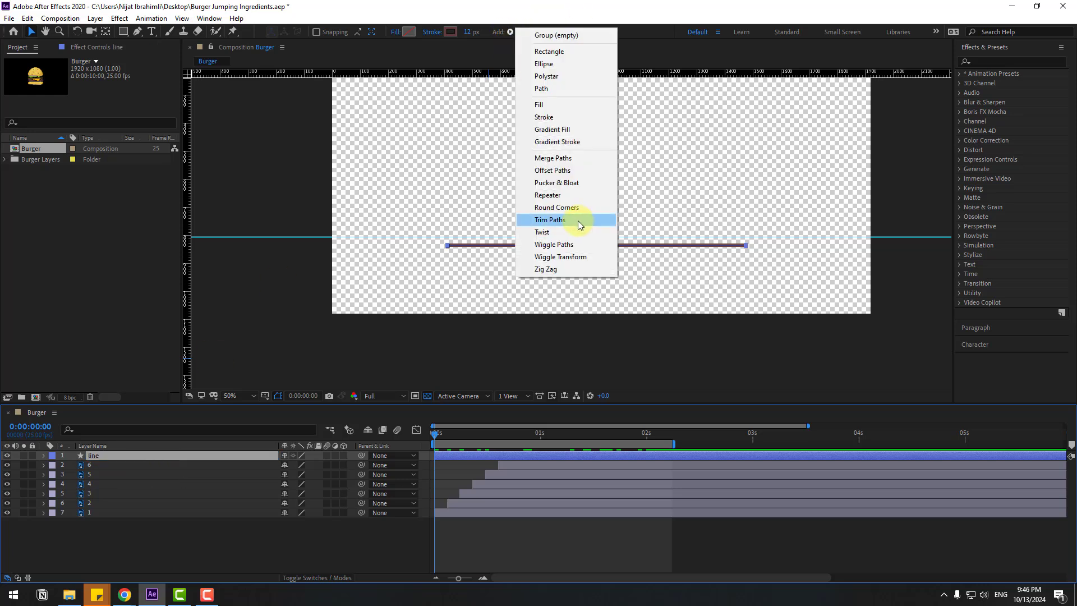
pyautogui.click(579, 225)
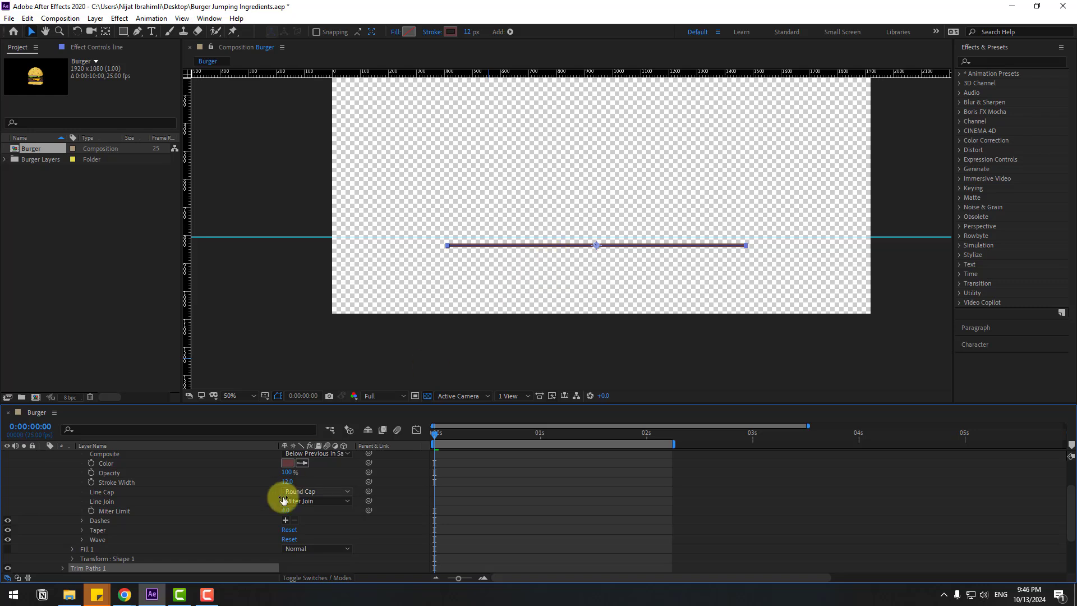
# - Keyframe Trim Paths End from 0% at 0s to 100% at frame 13, with Easy Ease
pyautogui.scroll(-2, 206, 522)
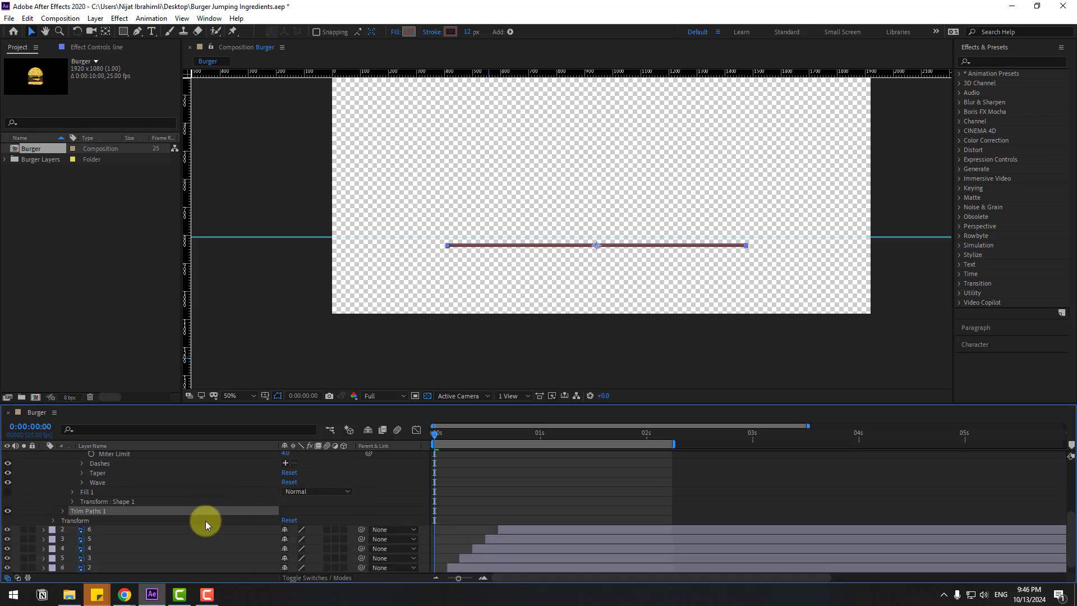
pyautogui.click(62, 512)
pyautogui.moveTo(284, 529)
pyautogui.mouseDown()
pyautogui.moveTo(113, 533)
pyautogui.moveTo(149, 576)
pyautogui.moveTo(86, 531)
pyautogui.mouseUp()
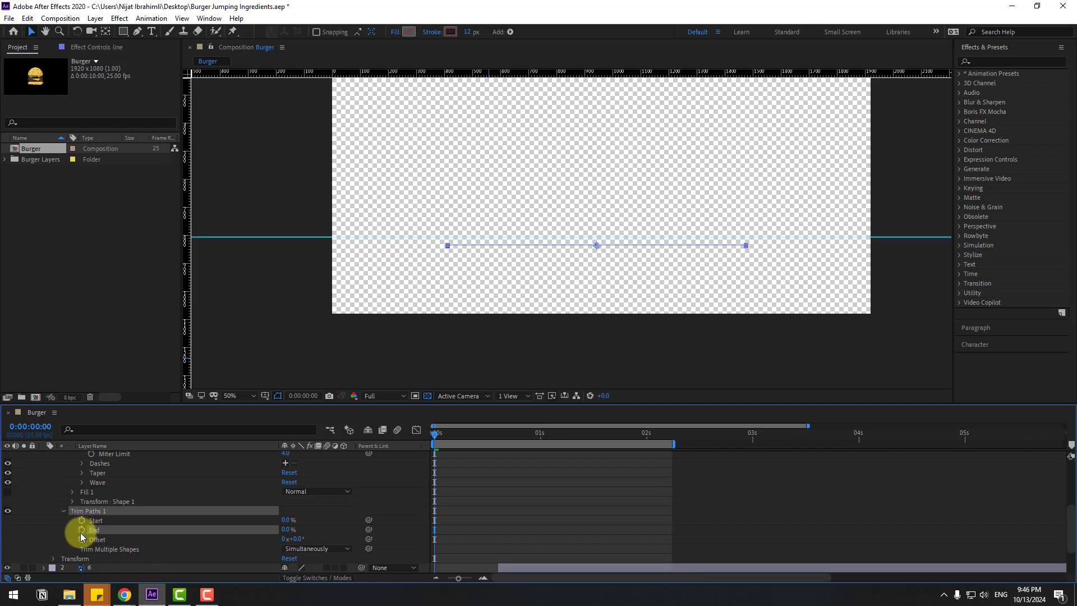
pyautogui.click(81, 531)
pyautogui.moveTo(461, 436); pyautogui.dragTo(489, 437)
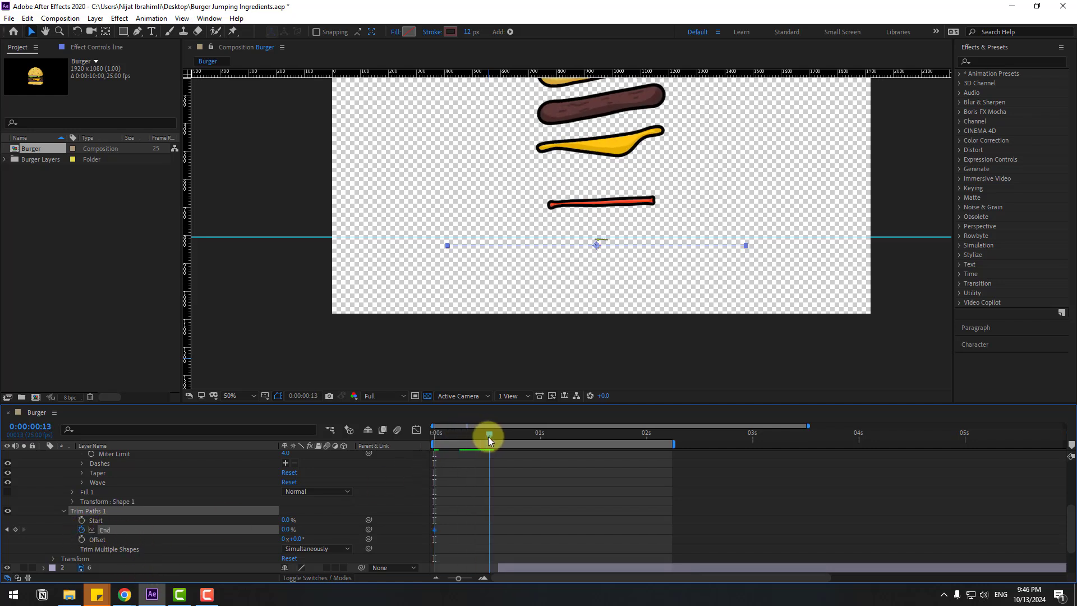
pyautogui.moveTo(283, 529)
pyautogui.mouseDown()
pyautogui.moveTo(524, 529)
pyautogui.moveTo(433, 529)
pyautogui.mouseUp()
pyautogui.rightClick(434, 530)
pyautogui.moveTo(448, 526)
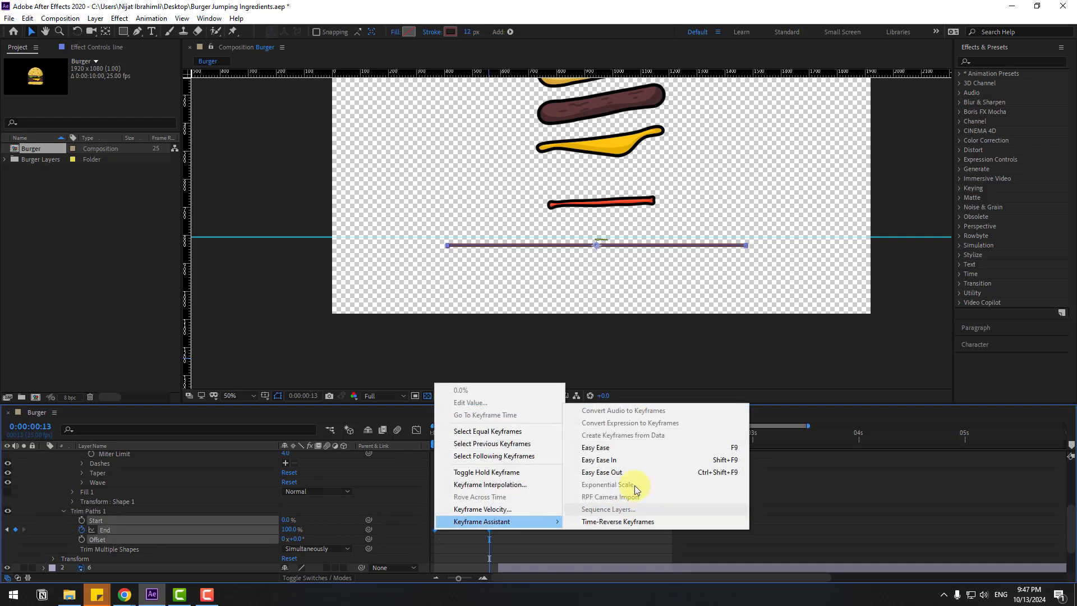
pyautogui.click(614, 449)
# - Sharpen the End speed curve in the Graph Editor so it peaks later, then preview
pyautogui.click(422, 431)
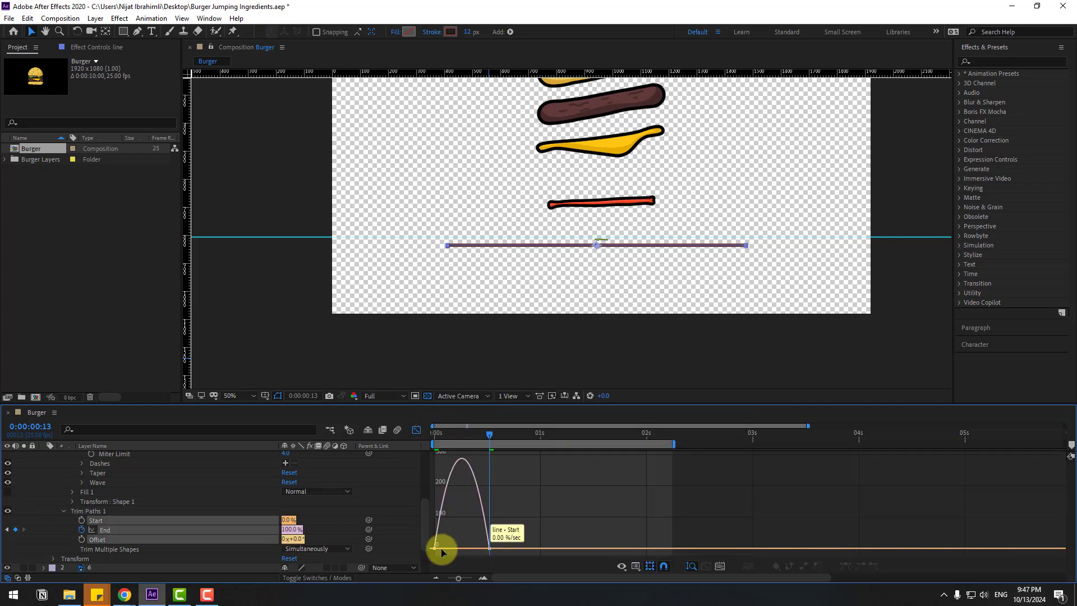
pyautogui.moveTo(446, 549); pyautogui.dragTo(472, 547)
pyautogui.press('space')
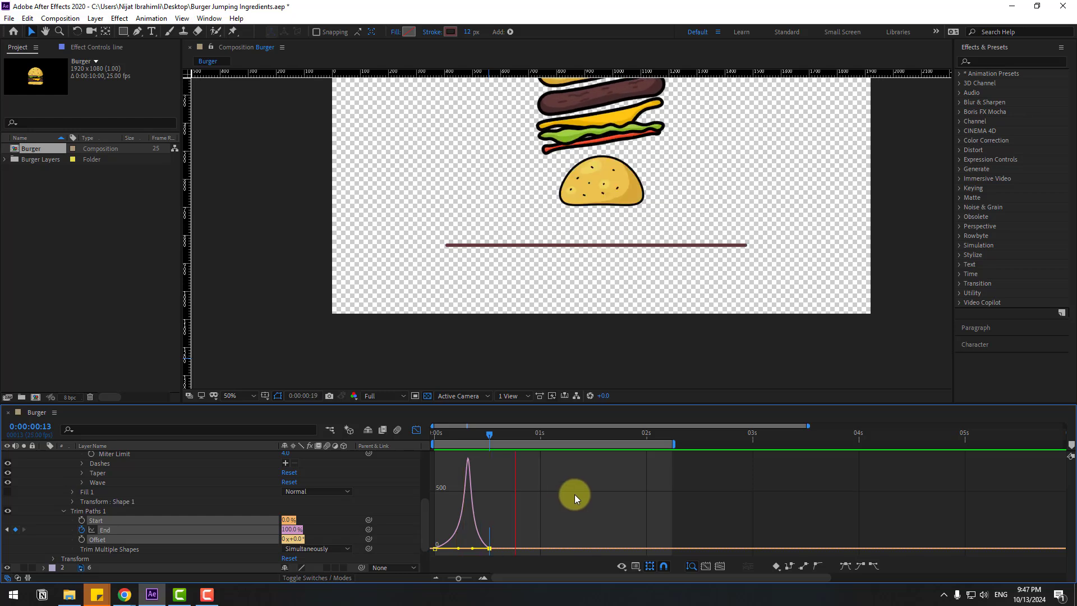
pyautogui.click(574, 493)
# - Thicken the line's stroke to about 33 px and preview the result
pyautogui.moveTo(464, 32); pyautogui.dragTo(473, 31)
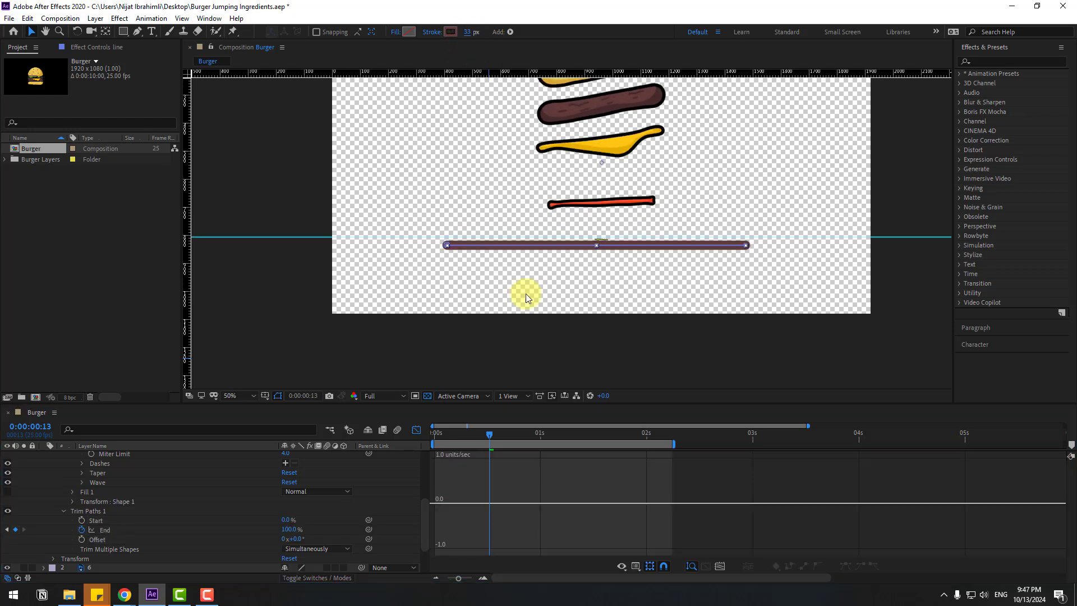
pyautogui.click(538, 463)
pyautogui.press('space')
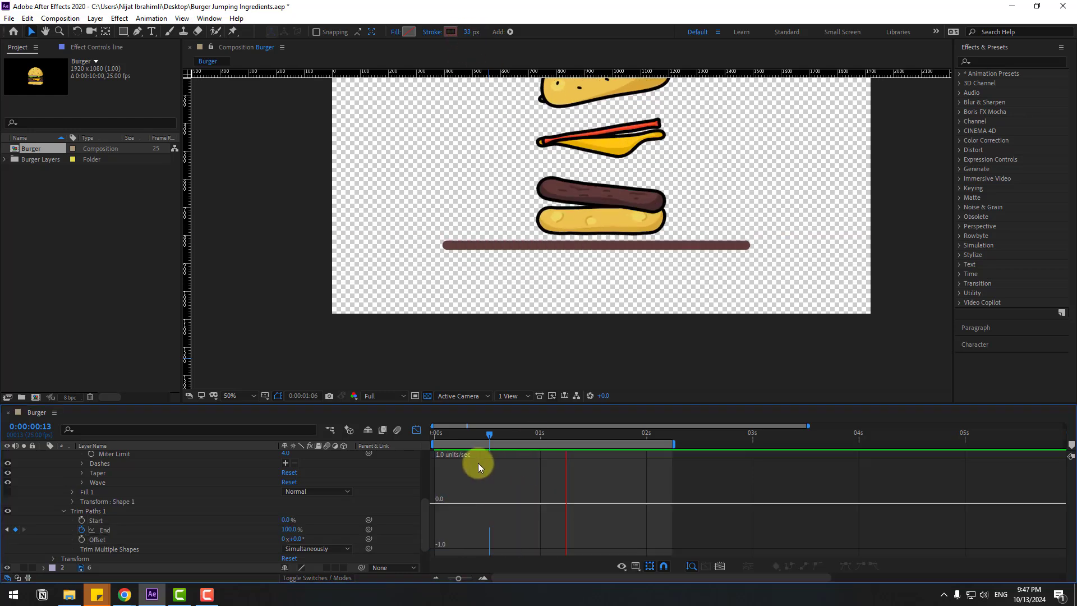
pyautogui.click(416, 429)
# - Move the second End keyframe to about frame 23 and preview the slower draw-on
pyautogui.moveTo(489, 530); pyautogui.dragTo(532, 529)
pyautogui.press('space')
pyautogui.press('space')
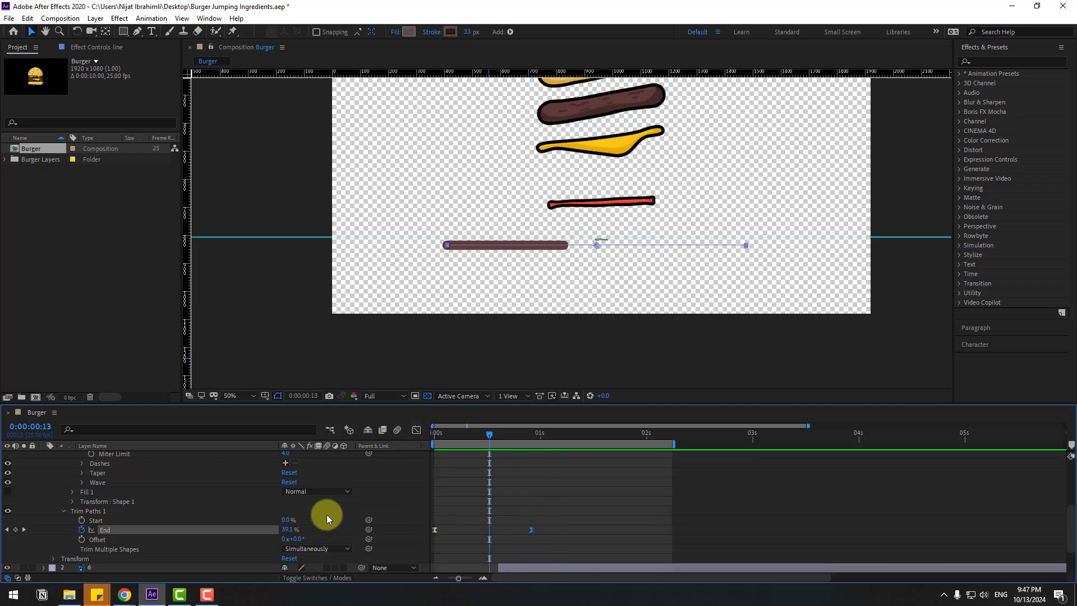
pyautogui.scroll(4, 143, 483)
# - At the 2-second mark, reduce the line's stroke width to 25 px
pyautogui.click(45, 456)
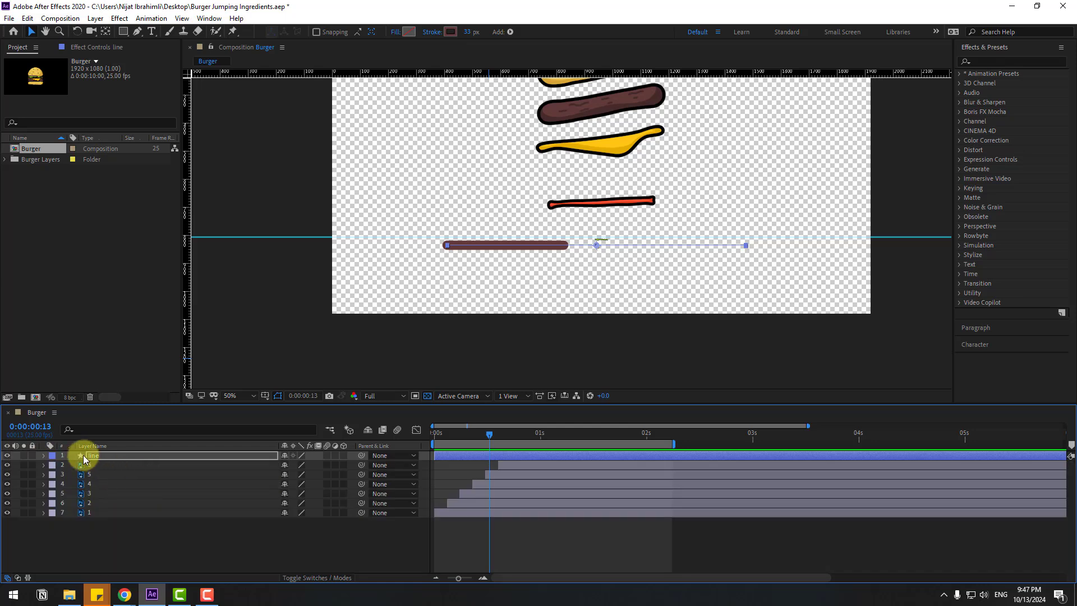
pyautogui.moveTo(576, 434); pyautogui.dragTo(623, 308)
pyautogui.press('.')
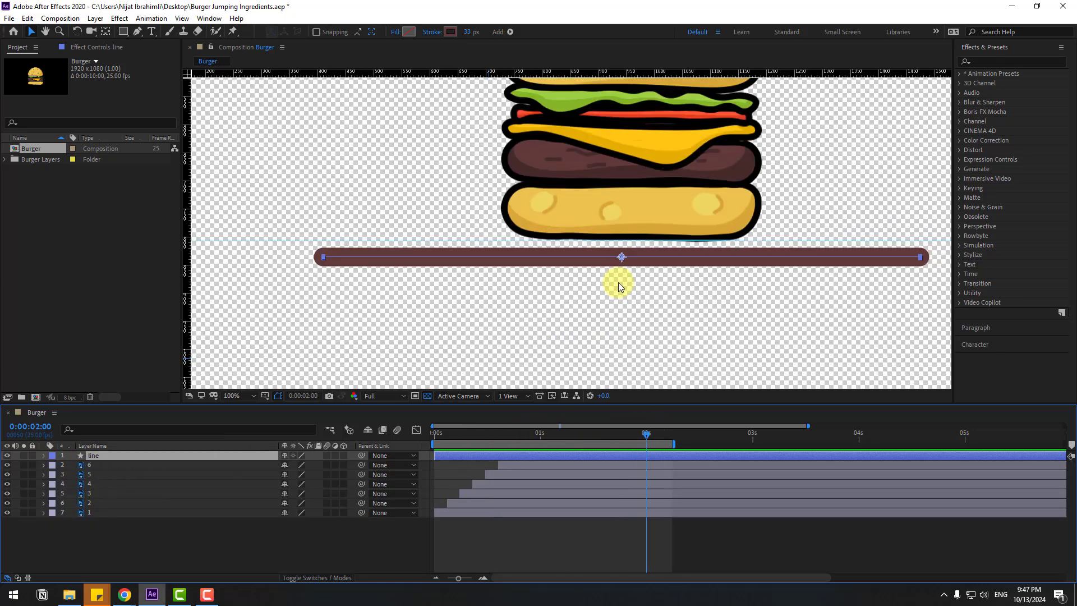
pyautogui.moveTo(467, 34)
pyautogui.mouseDown()
pyautogui.moveTo(437, 34)
pyautogui.moveTo(688, 300)
pyautogui.moveTo(632, 292)
pyautogui.mouseUp()
pyautogui.press('.')
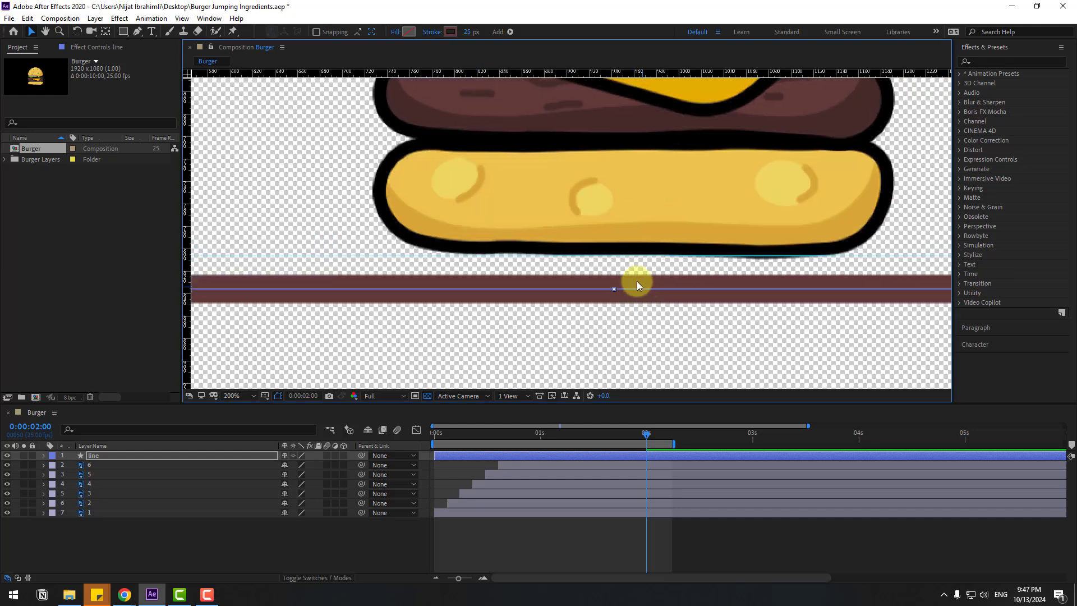
# - Recolour the line black #000000 sampled from the bun outline and move it just under the bun
pyautogui.click(451, 32)
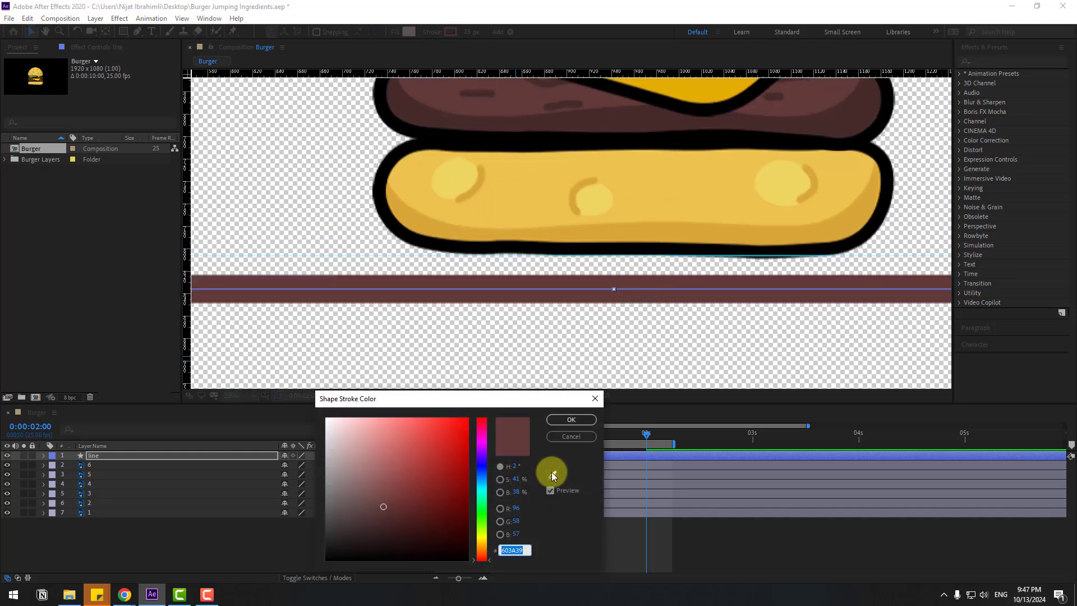
pyautogui.click(552, 476)
pyautogui.click(487, 139)
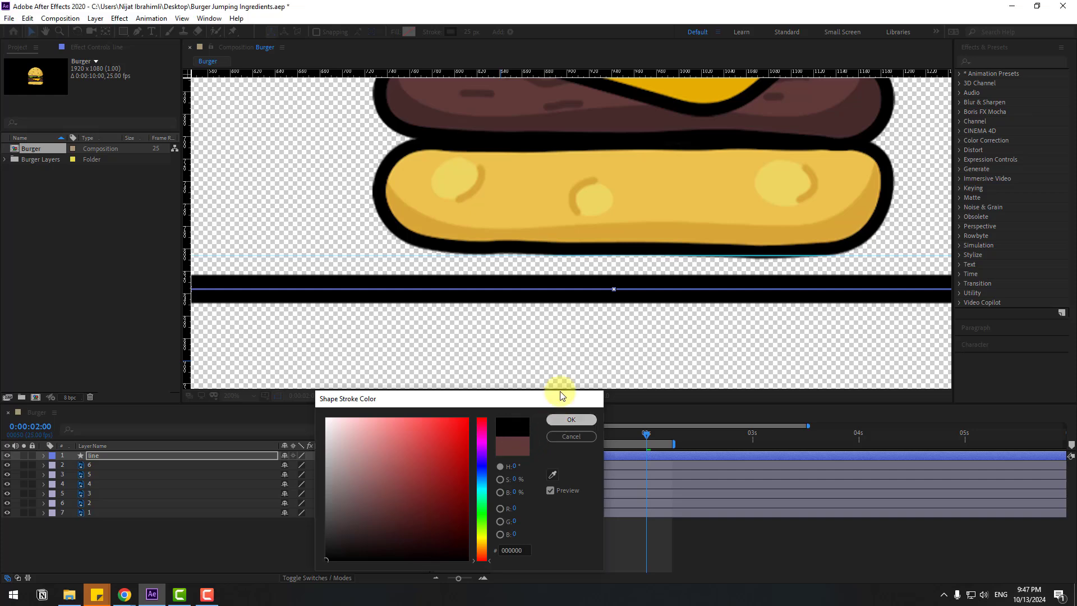
pyautogui.press('Return')
pyautogui.moveTo(560, 289); pyautogui.dragTo(566, 265)
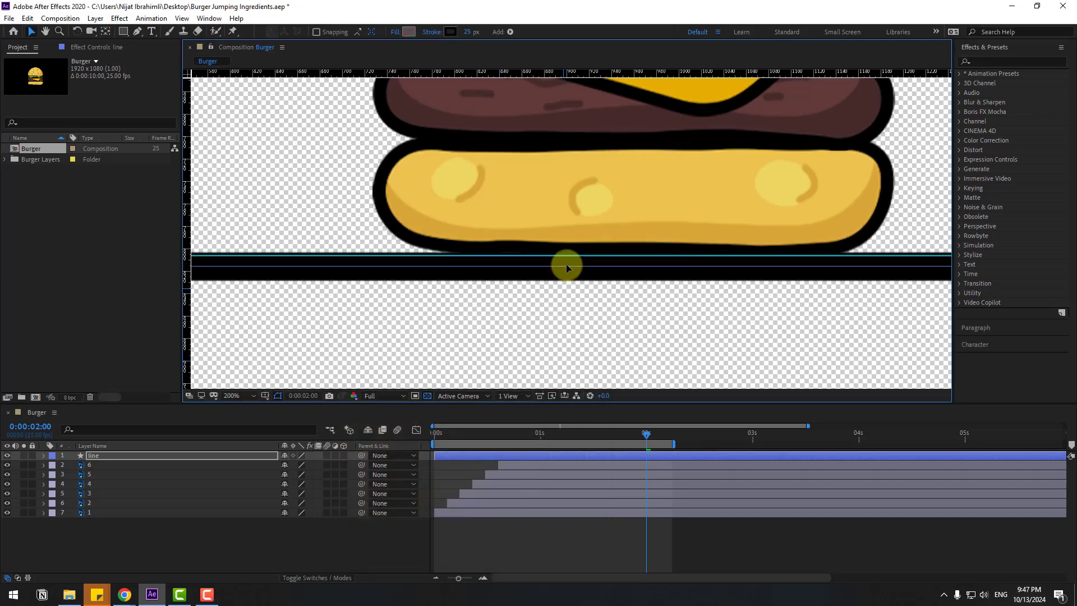
pyautogui.scroll(-4, 567, 261)
# - Preview the animation, fit the composition in the viewer, and play it again
pyautogui.press('space')
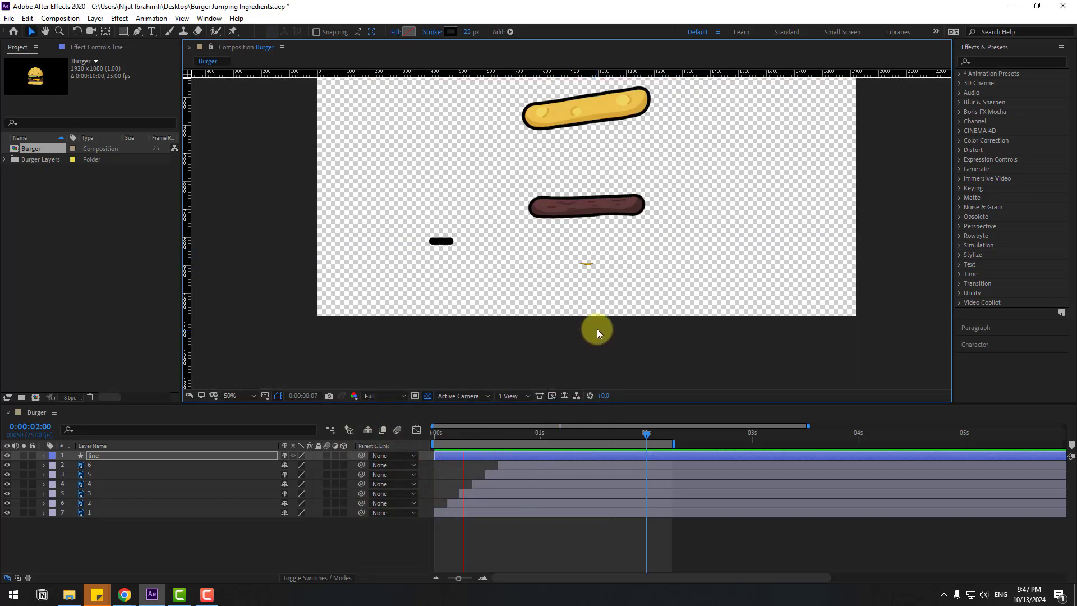
pyautogui.press('space')
pyautogui.click(250, 395)
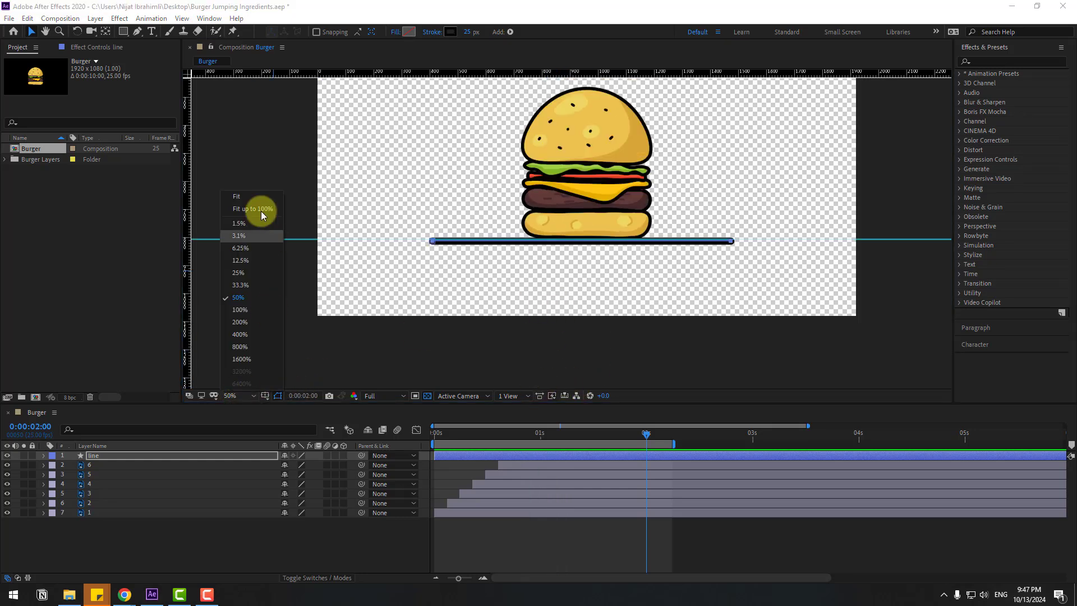
pyautogui.click(260, 209)
pyautogui.press('space')
pyautogui.press('space')
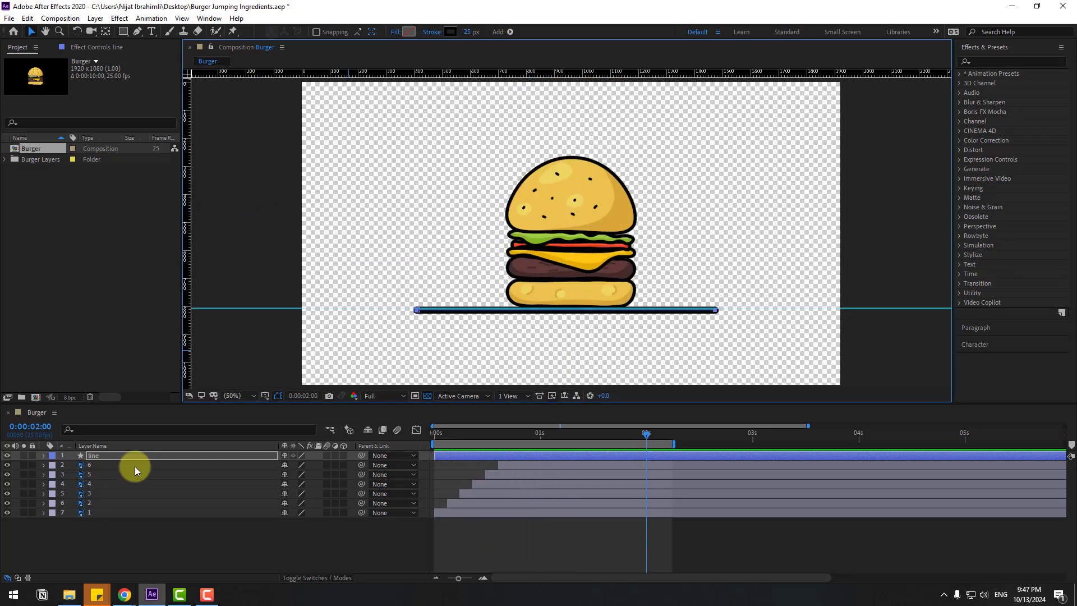
# - Drag the first End keyframe's influence in the speed graph for a sharp start, then preview
pyautogui.click(98, 455)
pyautogui.press('u')
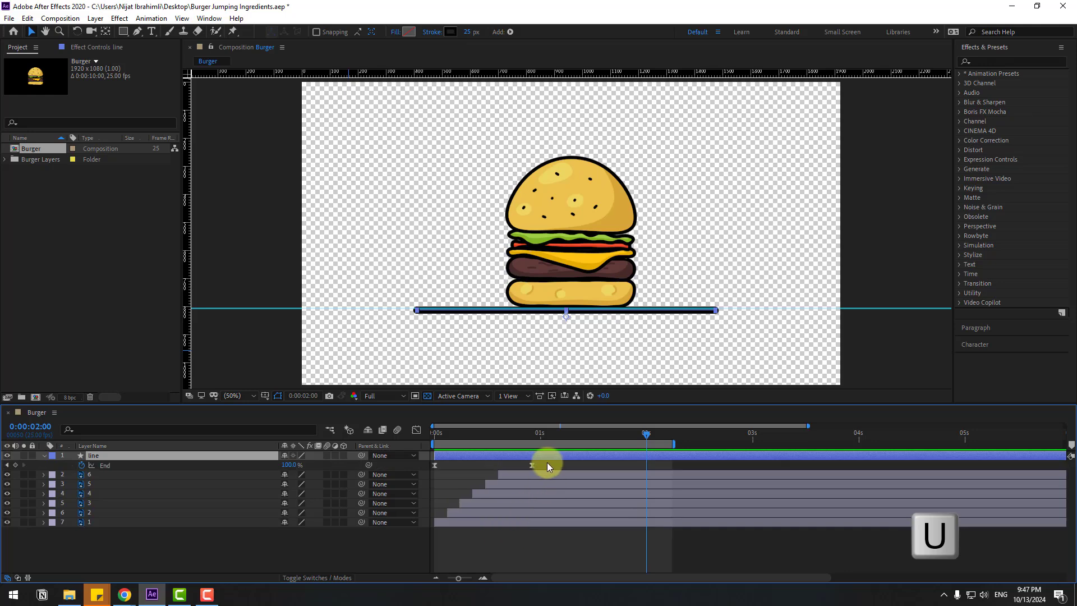
pyautogui.moveTo(442, 473); pyautogui.dragTo(442, 475)
pyautogui.click(416, 430)
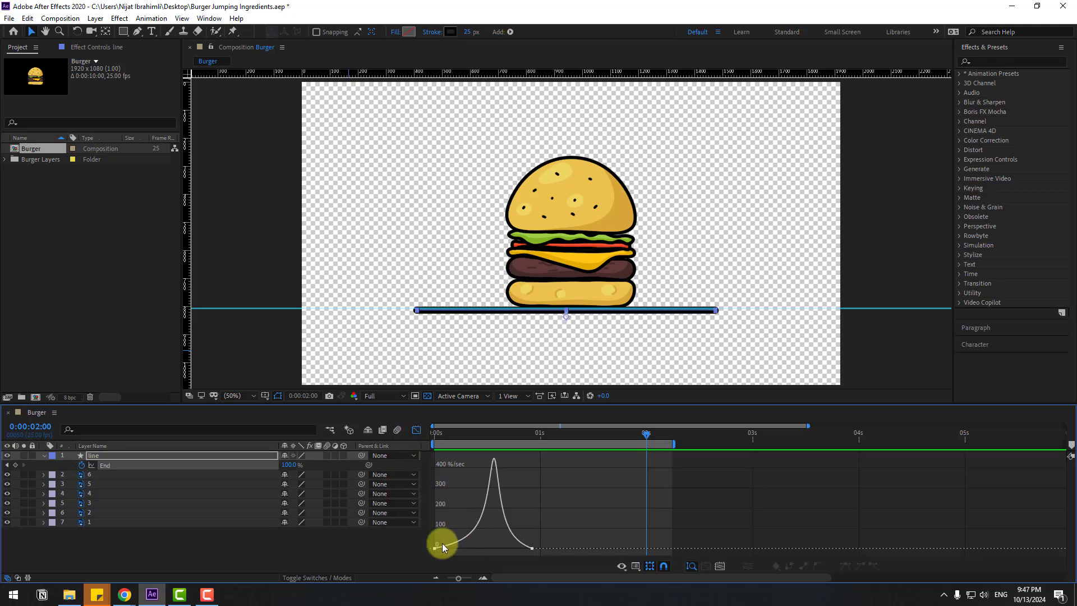
pyautogui.moveTo(473, 552)
pyautogui.mouseDown()
pyautogui.moveTo(453, 548)
pyautogui.moveTo(493, 547)
pyautogui.mouseUp()
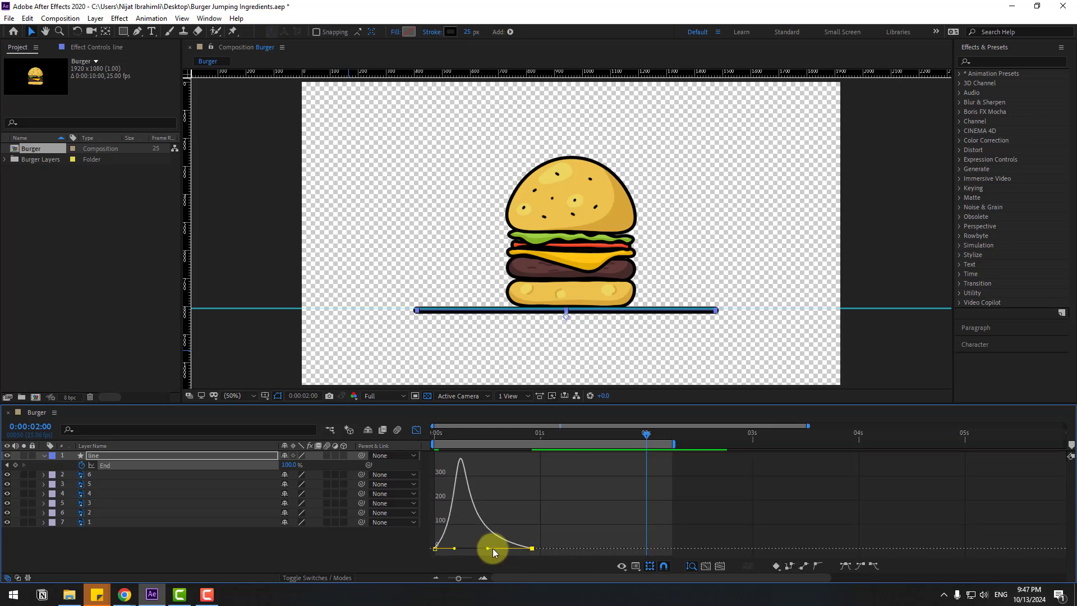
pyautogui.press('space')
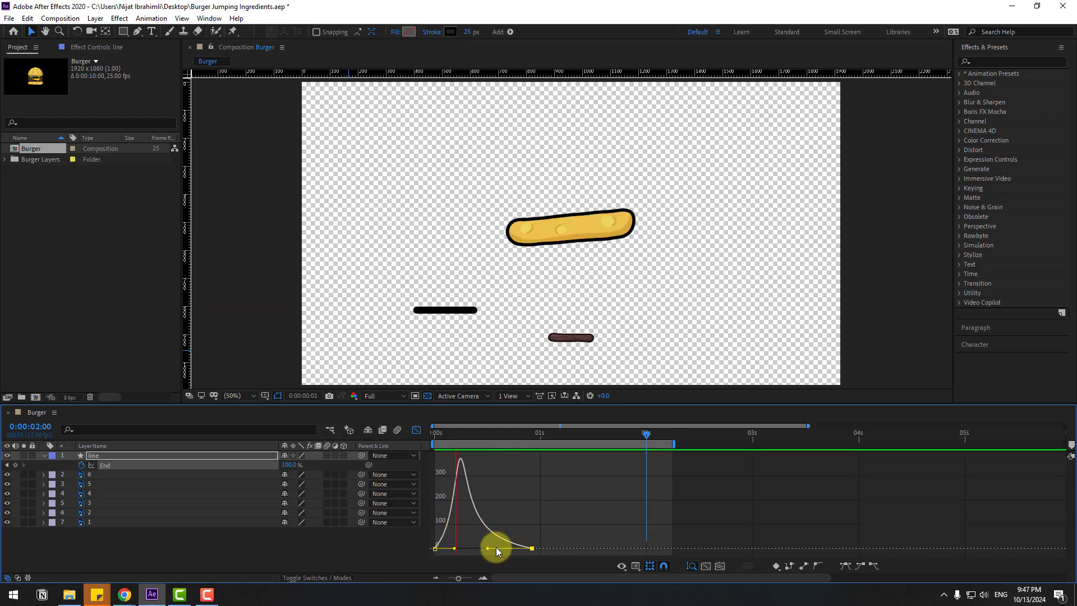
pyautogui.press('space')
# - Create a solid named BG and move it to the bottom of the layer stack
pyautogui.click(416, 430)
pyautogui.rightClick(134, 544)
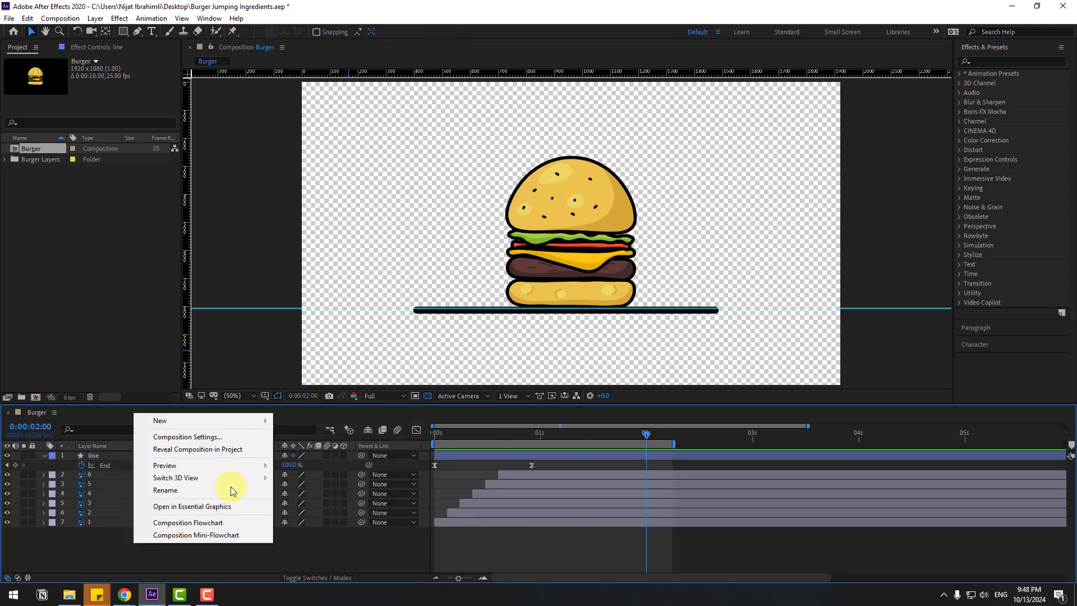
pyautogui.moveTo(221, 420)
pyautogui.click(304, 448)
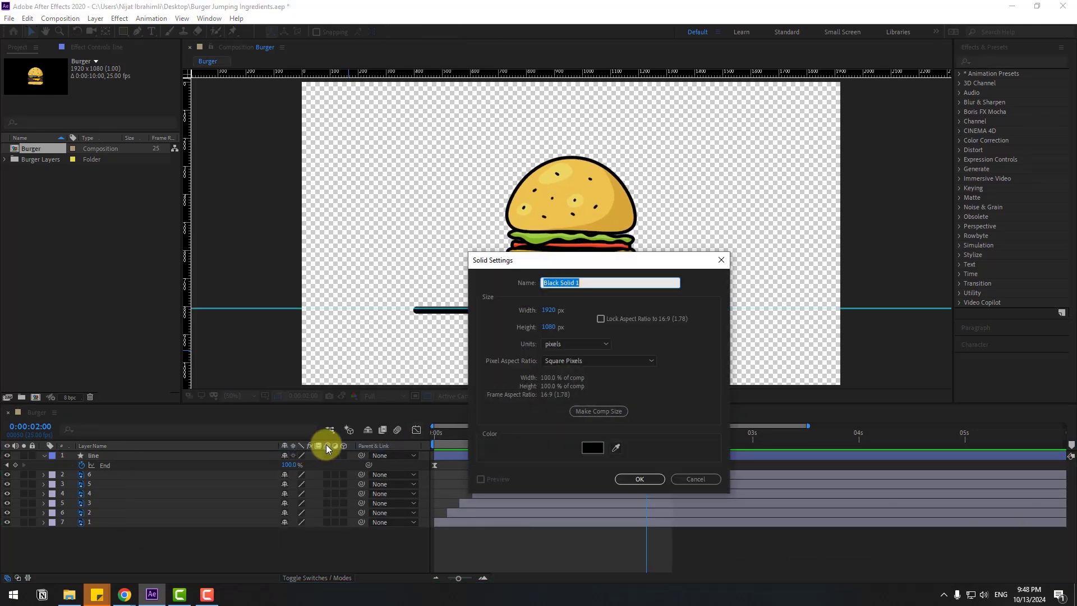
pyautogui.write('BG')
pyautogui.click(639, 479)
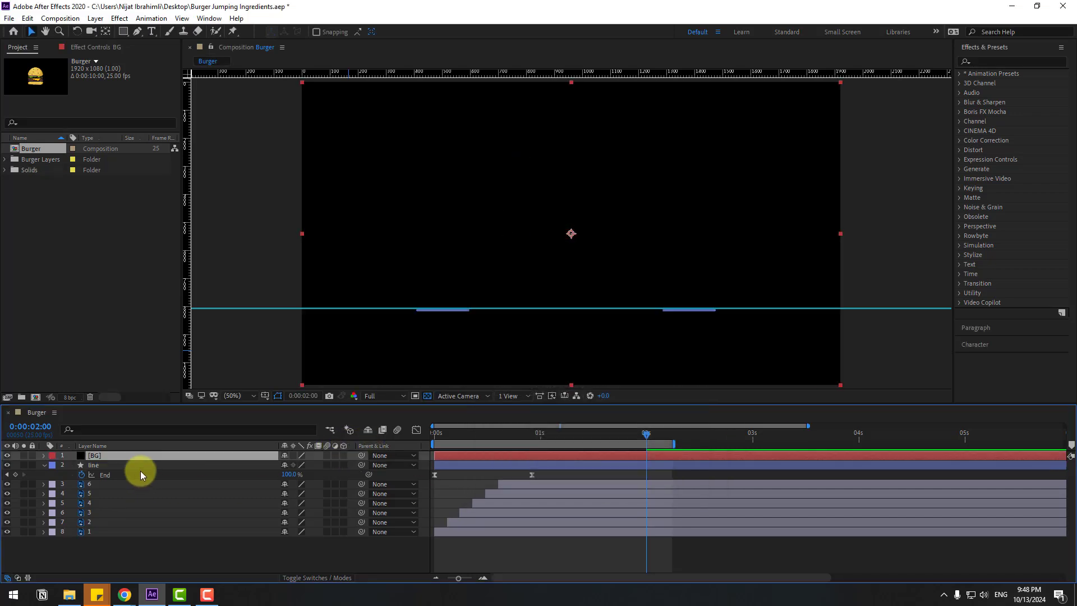
pyautogui.moveTo(96, 457); pyautogui.dragTo(176, 547)
# - Apply Gradient Ramp to BG and set its End Color to bright yellow #FFDE00
pyautogui.click(999, 63)
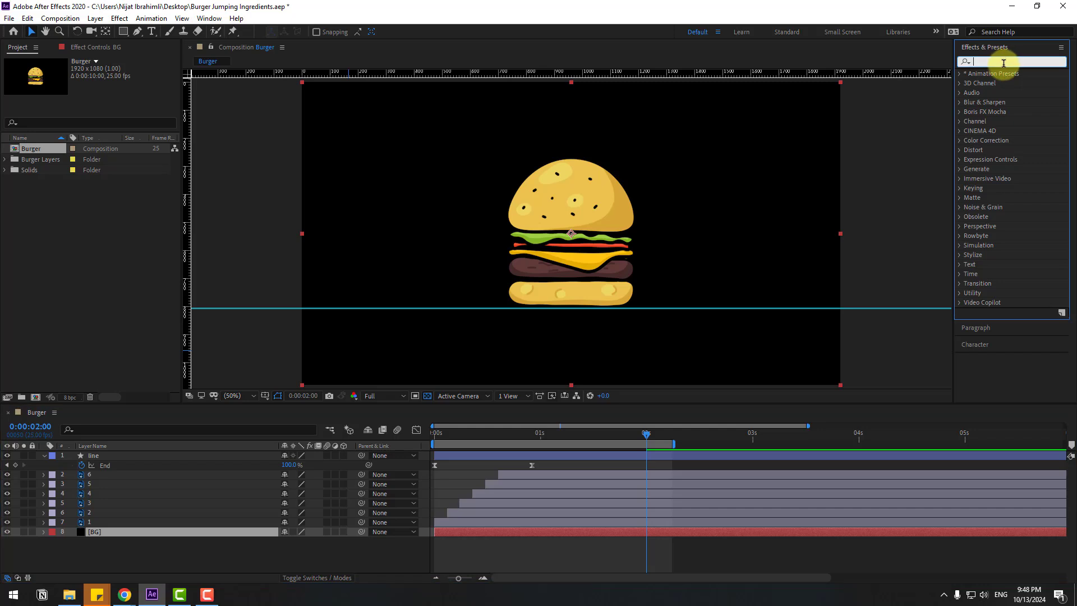
pyautogui.write('gradi')
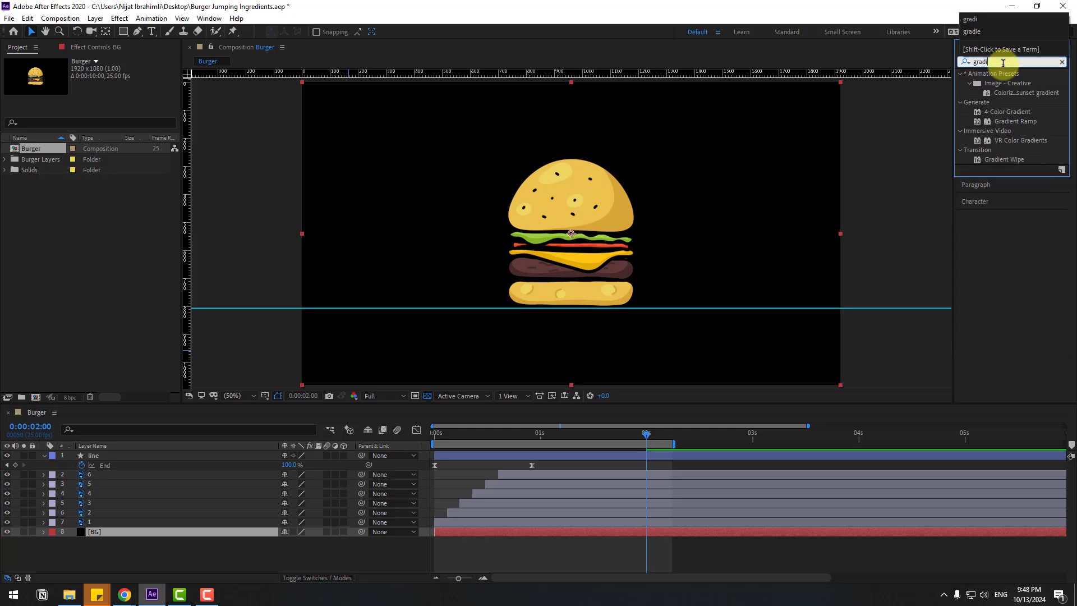
pyautogui.moveTo(1021, 122); pyautogui.dragTo(106, 531)
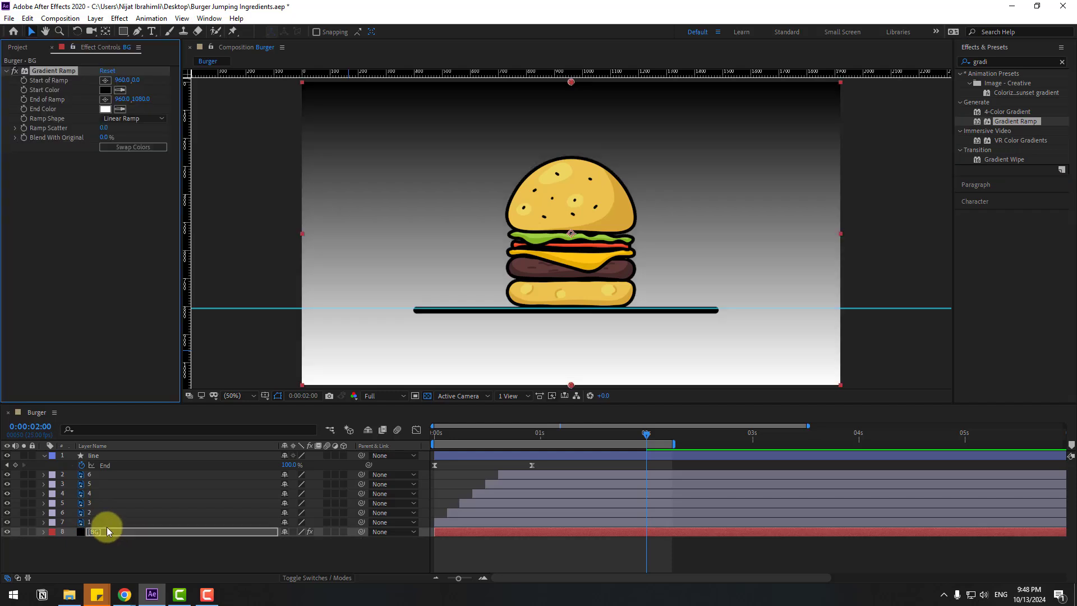
pyautogui.click(105, 108)
pyautogui.moveTo(451, 465); pyautogui.dragTo(461, 527)
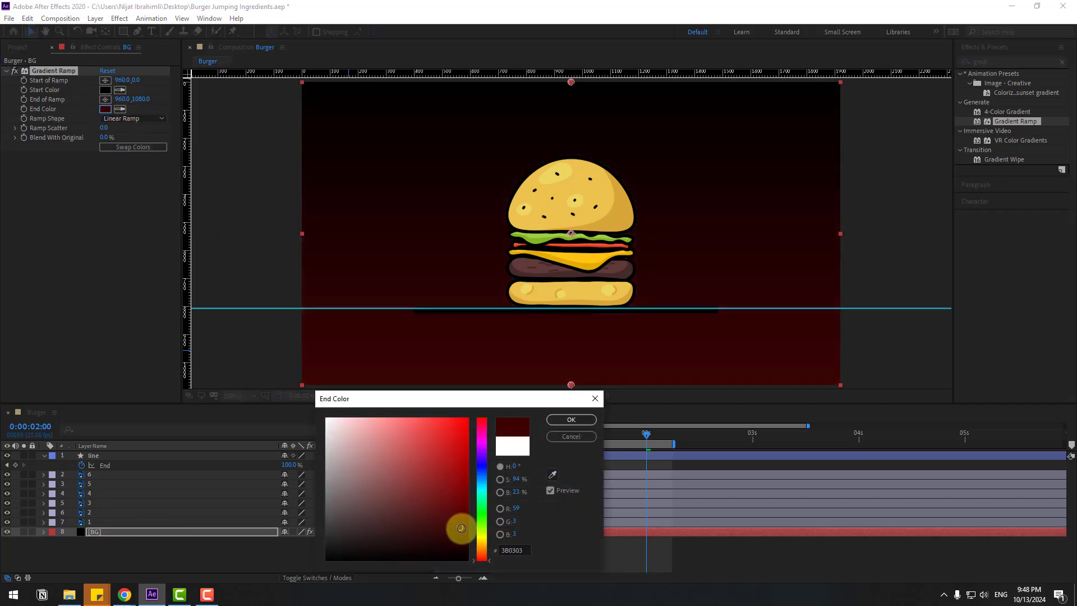
pyautogui.click(481, 541)
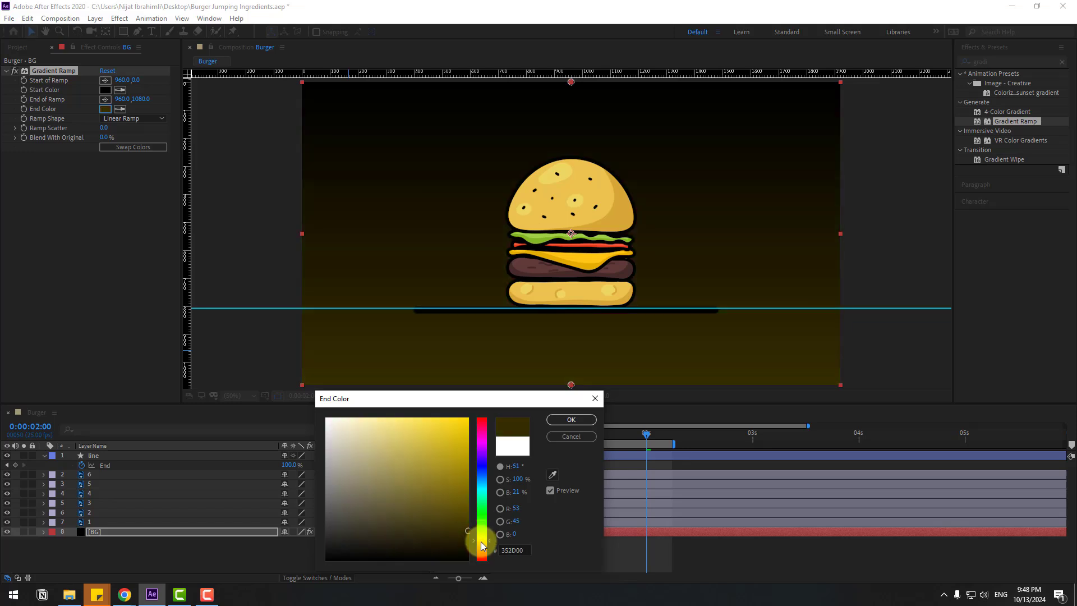
pyautogui.moveTo(466, 503)
pyautogui.mouseDown()
pyautogui.moveTo(463, 439)
pyautogui.moveTo(479, 413)
pyautogui.mouseUp()
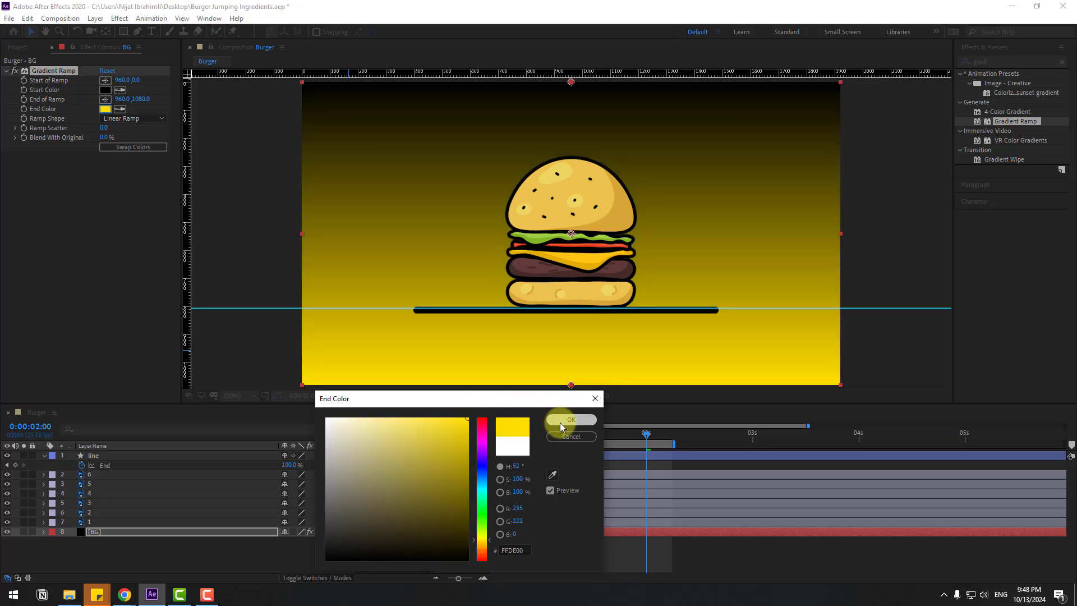
pyautogui.click(562, 420)
# - Set the gradient's Start Color to pale yellow #FDFFCA
pyautogui.click(105, 89)
pyautogui.moveTo(365, 490); pyautogui.dragTo(396, 418)
pyautogui.click(481, 539)
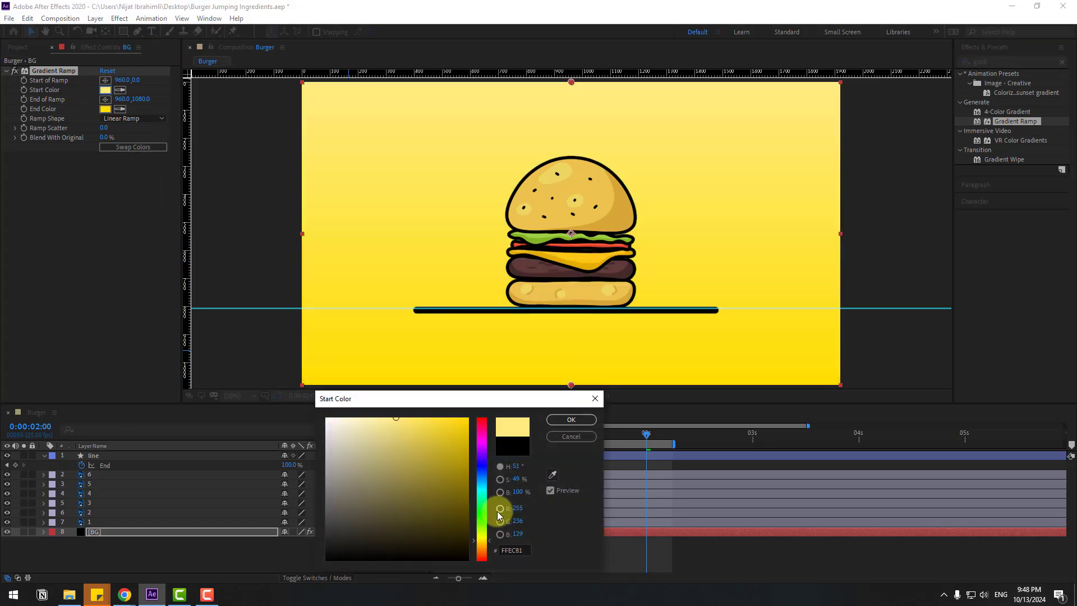
pyautogui.moveTo(481, 540); pyautogui.dragTo(481, 535)
pyautogui.moveTo(431, 437)
pyautogui.mouseDown()
pyautogui.moveTo(432, 425)
pyautogui.moveTo(408, 411)
pyautogui.moveTo(428, 439)
pyautogui.moveTo(358, 409)
pyautogui.mouseUp()
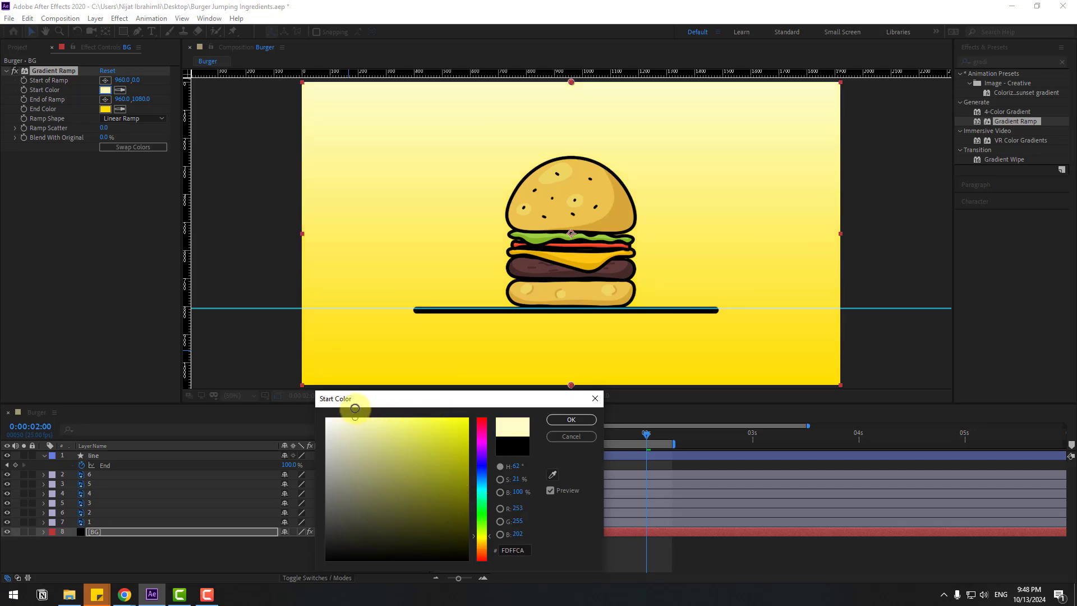
pyautogui.click(571, 419)
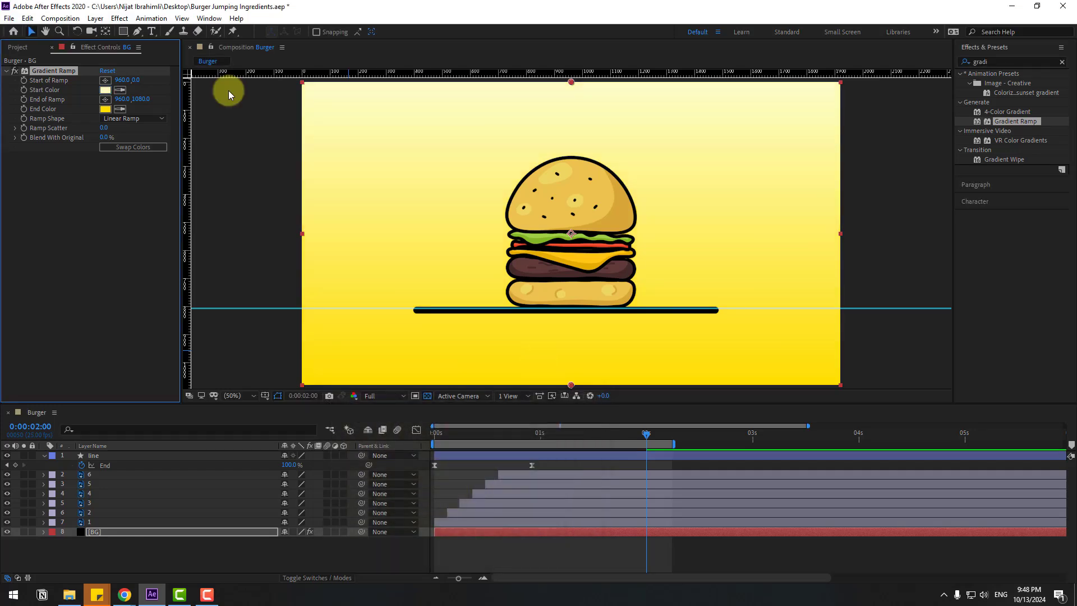
# - Make the ramp a Radial Ramp centred on the burger at 888, 488, then preview
pyautogui.click(133, 118)
pyautogui.click(137, 143)
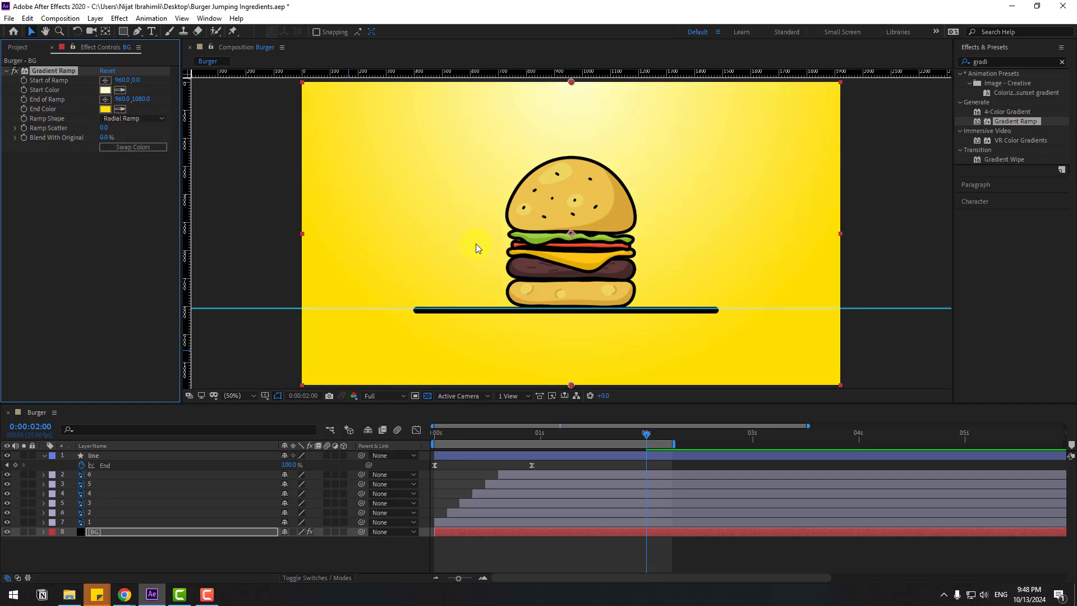
pyautogui.press(',')
pyautogui.press(',')
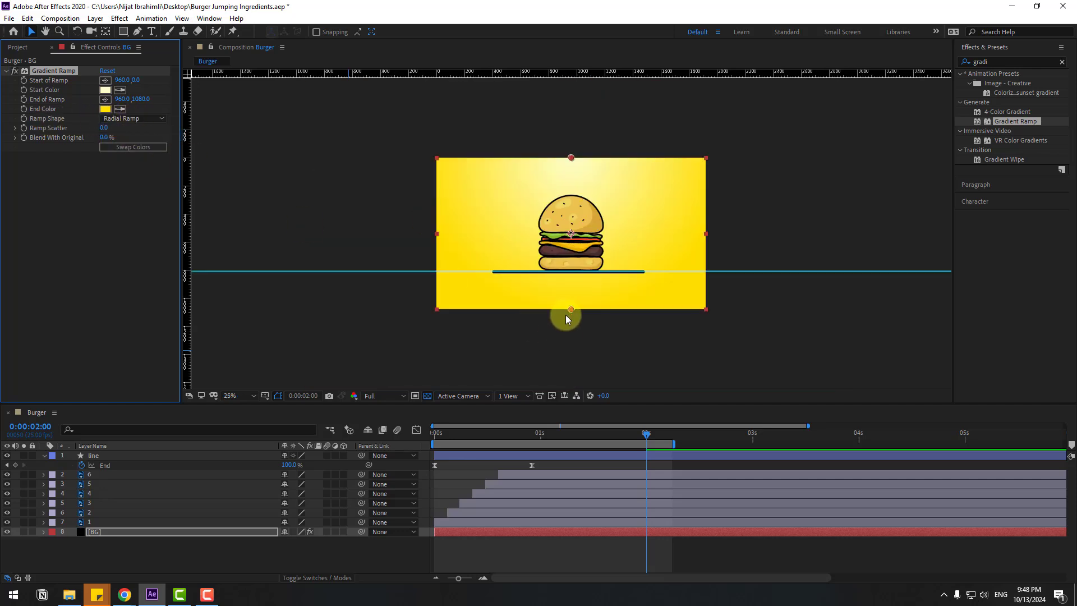
pyautogui.moveTo(570, 331); pyautogui.dragTo(567, 359)
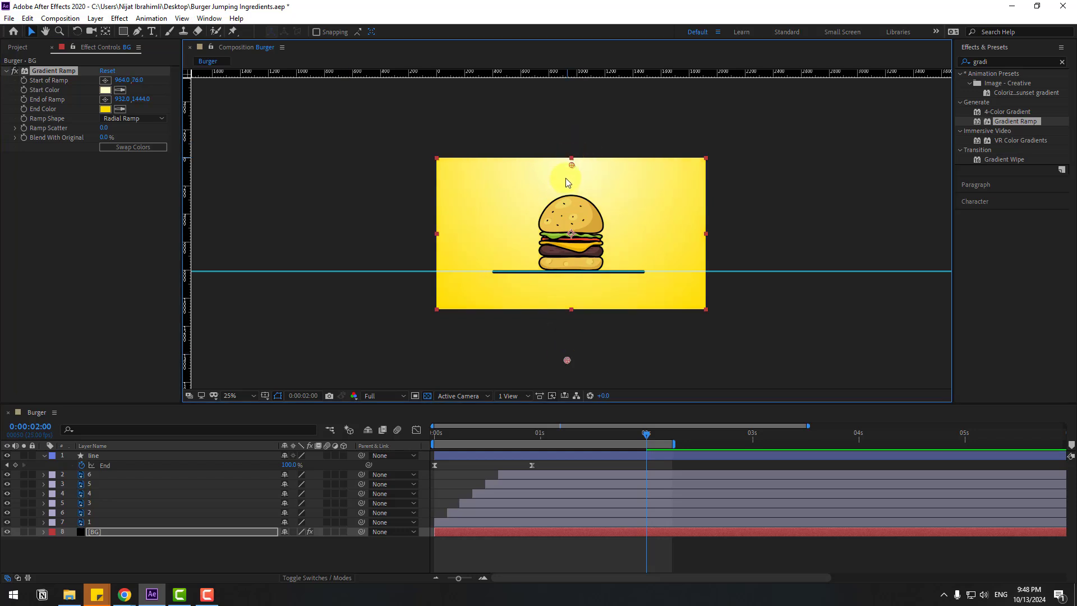
pyautogui.moveTo(571, 164); pyautogui.dragTo(557, 223)
pyautogui.press('.')
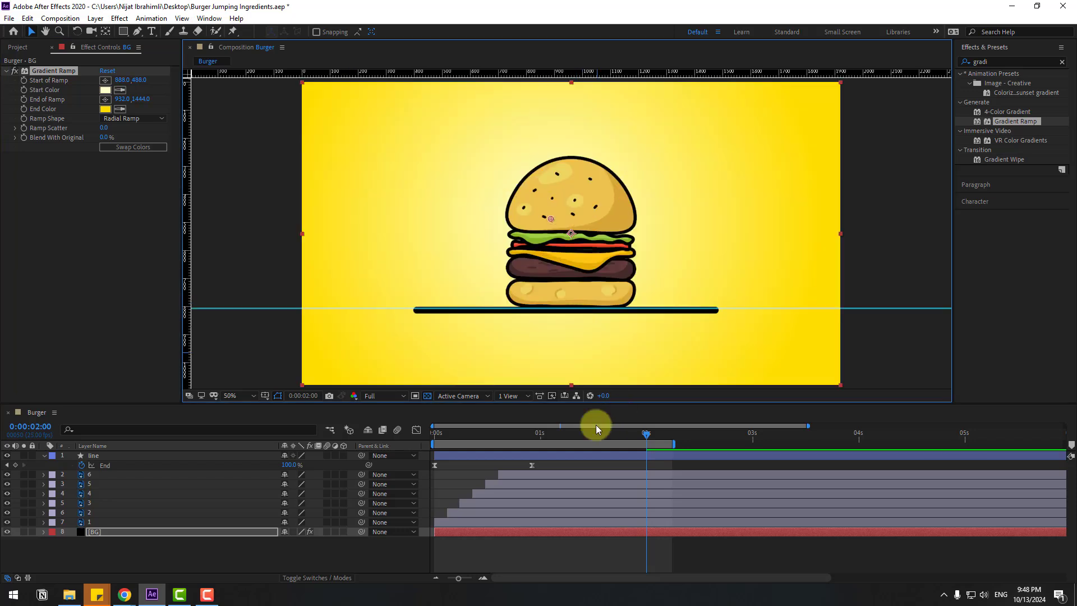
pyautogui.press('space')
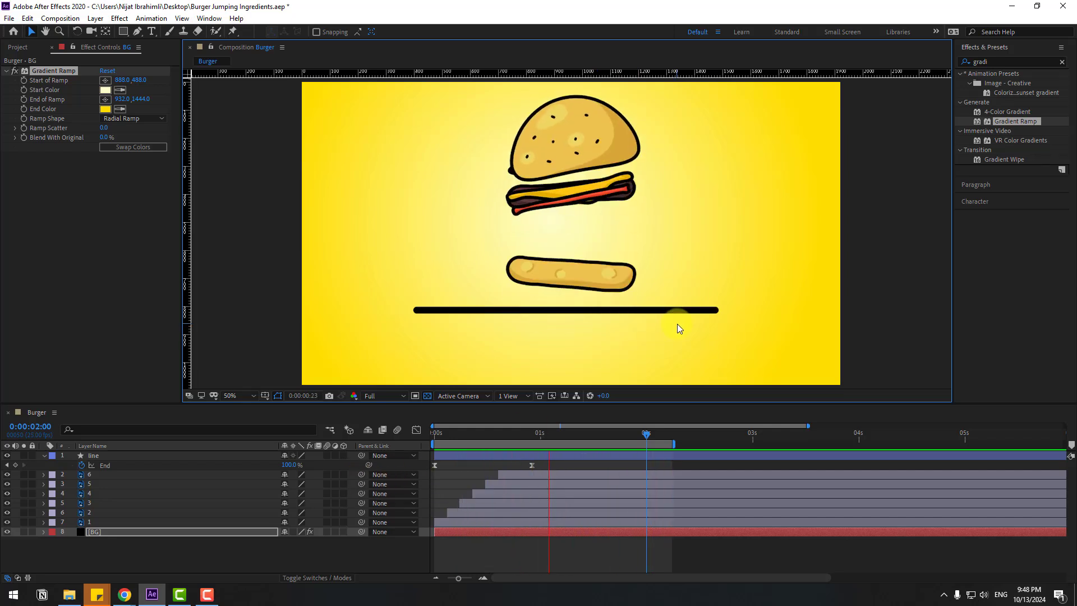
pyautogui.press('space')
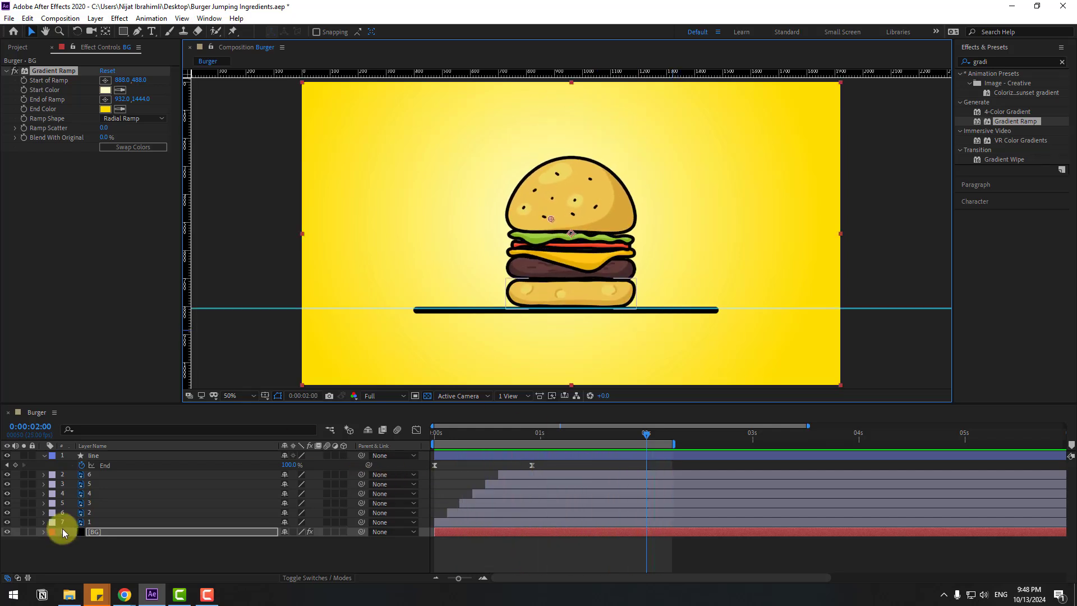
# - Enable motion blur on all ingredient layers and the line layer
pyautogui.click(89, 521)
pyautogui.keyDown('shift'); pyautogui.click(93, 476); pyautogui.keyUp('shift')
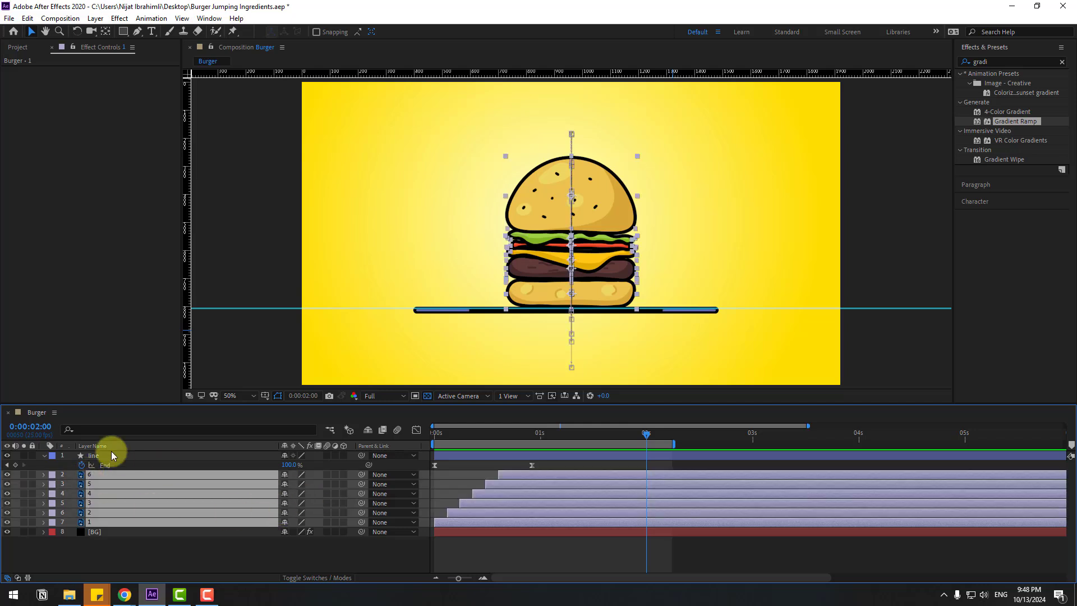
pyautogui.keyDown('shift'); pyautogui.click(93, 456); pyautogui.keyUp('shift')
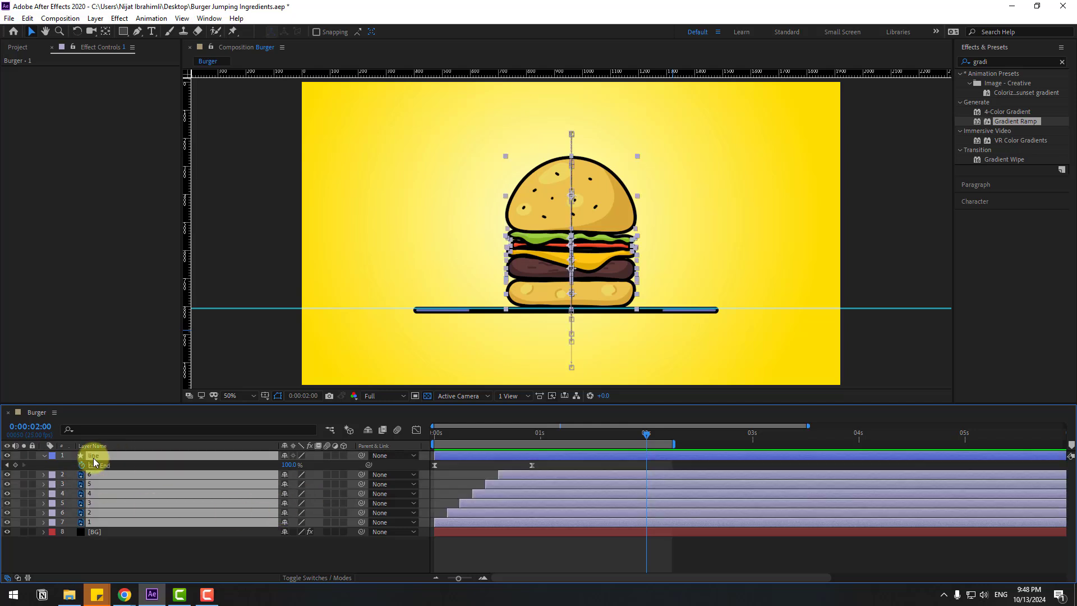
pyautogui.click(327, 455)
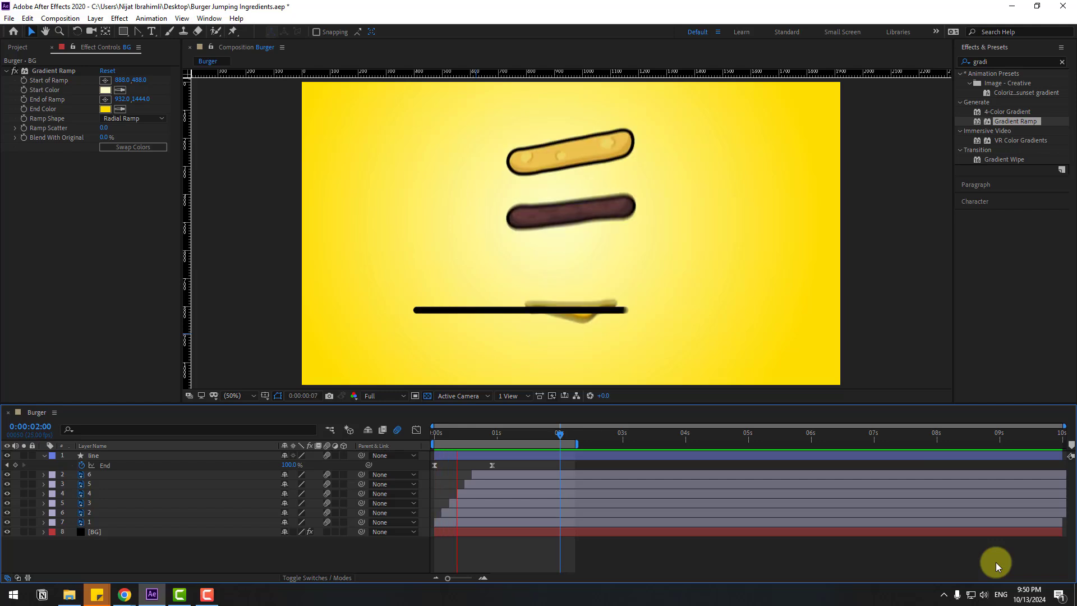